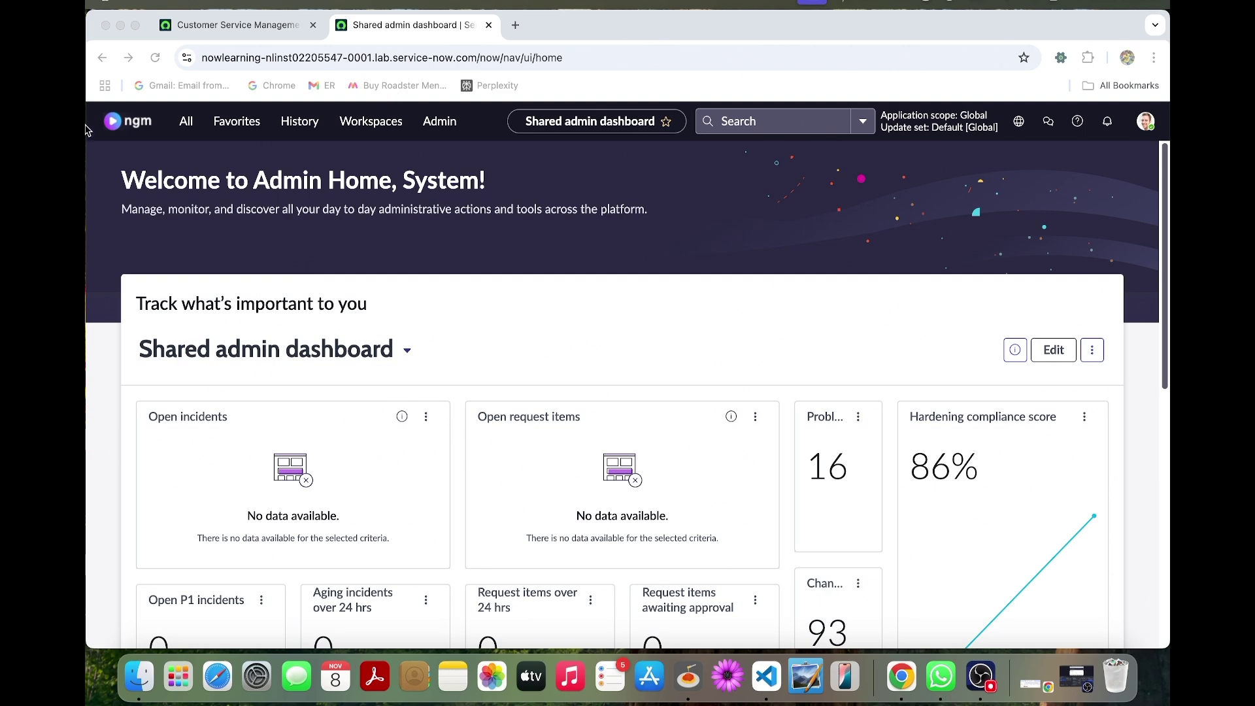
Open Workspace Experience > Lookup and Verify > Configuration from the 'configuration'-filtered navigator in a new tab.
{"action": "left_click", "coordinate": [188, 129]}
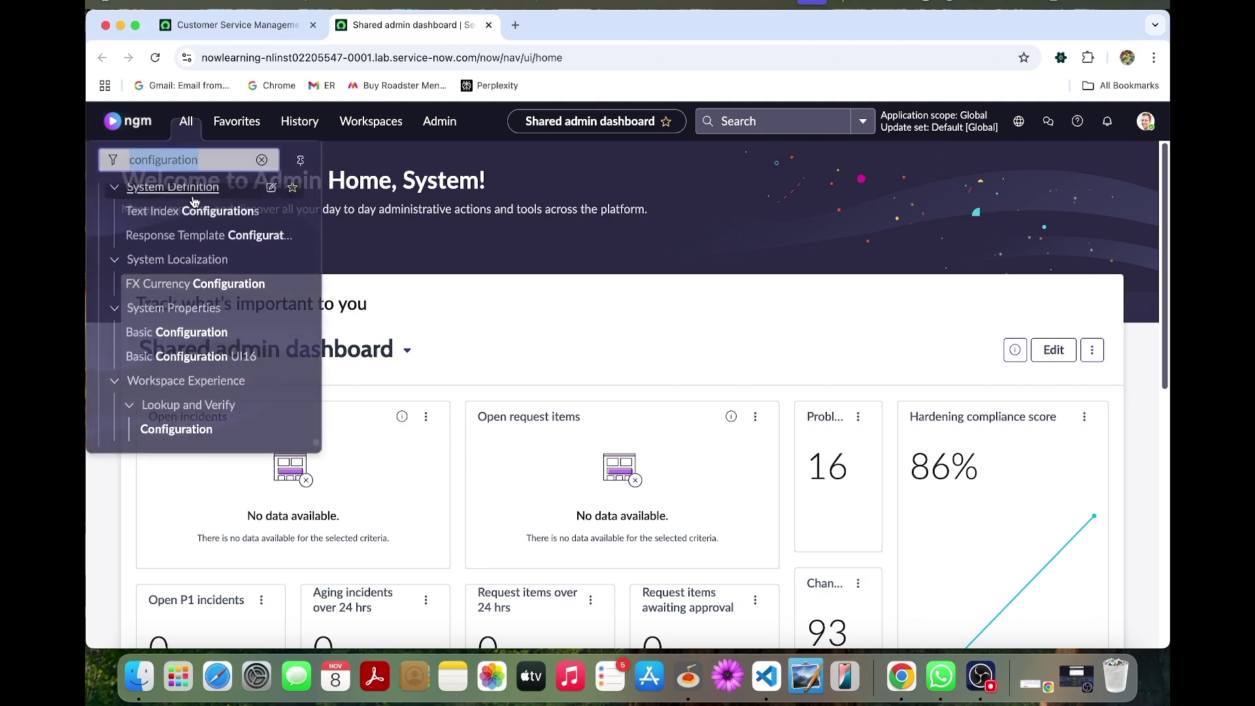
{"action": "scroll", "coordinate": [253, 272], "scroll_direction": "up", "scroll_amount": 5}
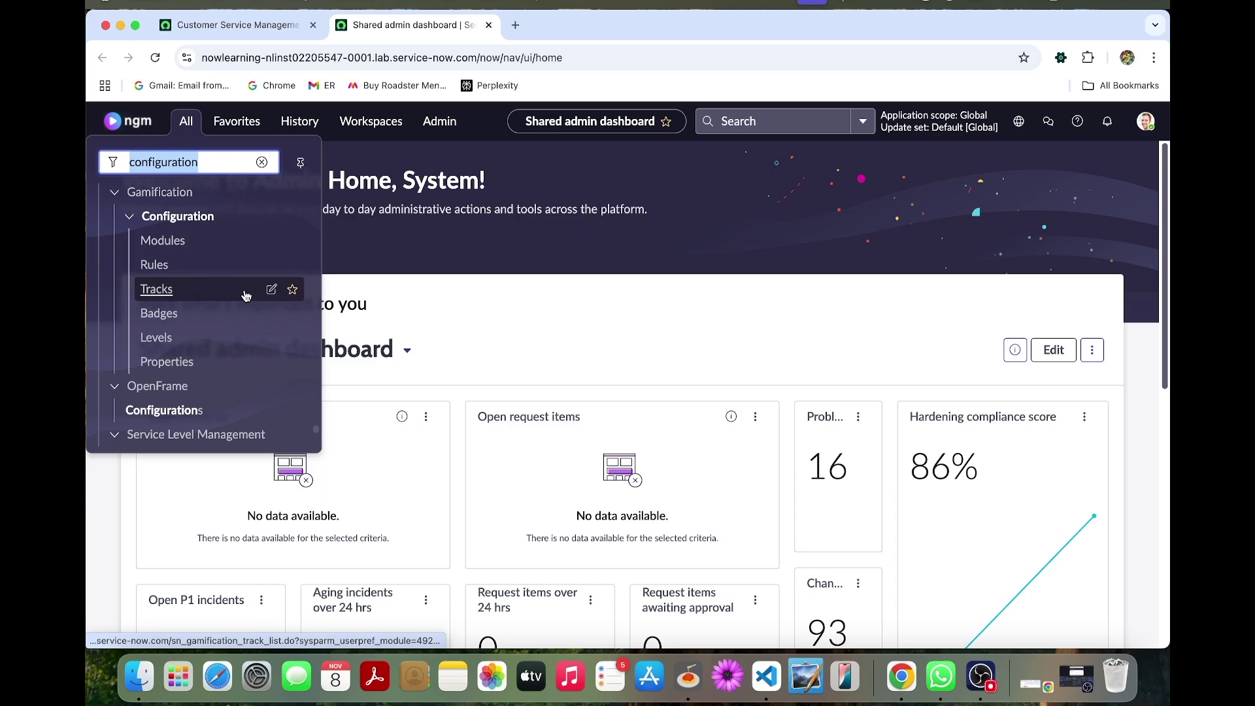
{"action": "scroll", "coordinate": [245, 291], "scroll_direction": "down", "scroll_amount": 5}
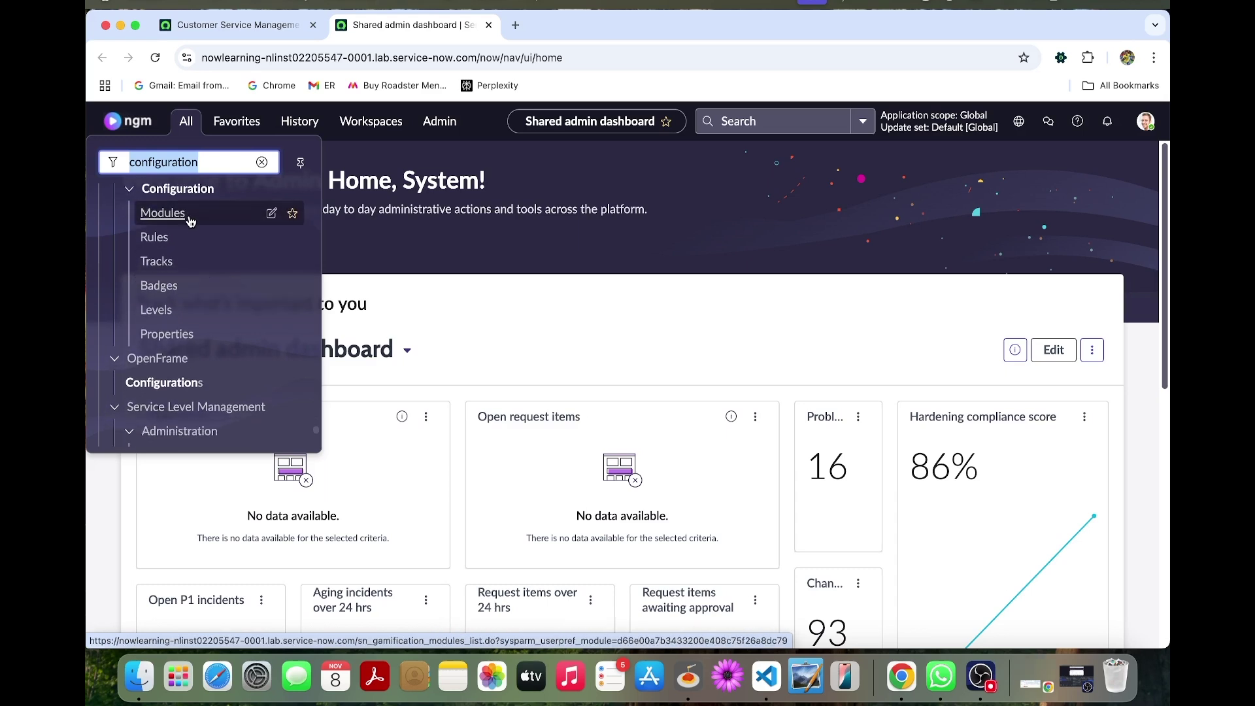
{"action": "scroll", "coordinate": [193, 219], "scroll_direction": "down", "scroll_amount": 1}
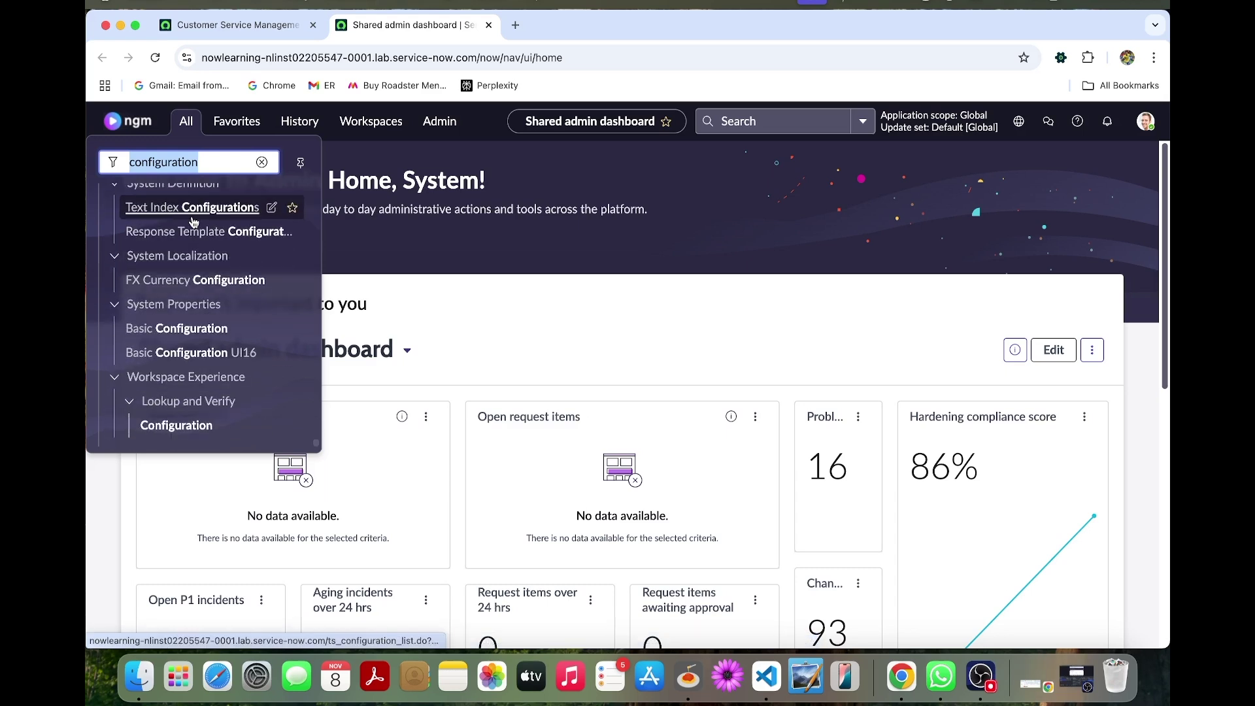
{"action": "left_click", "coordinate": [188, 429], "text": "super"}
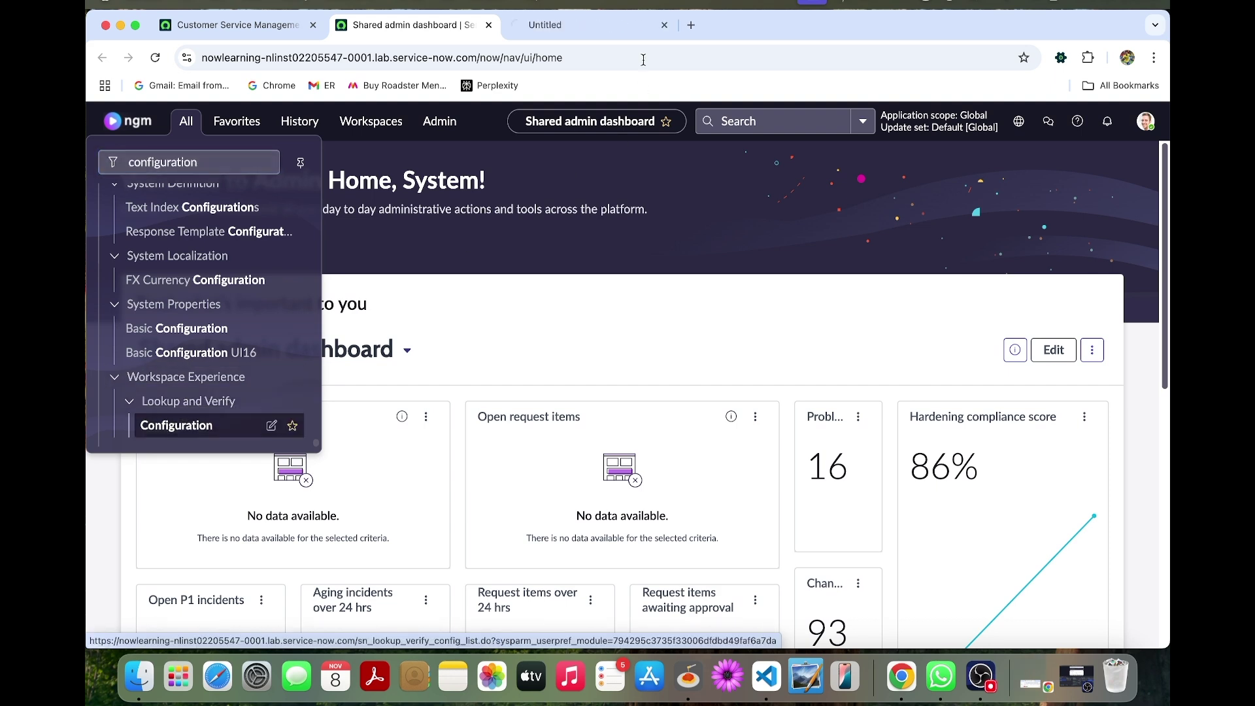
{"action": "left_click", "coordinate": [644, 26]}
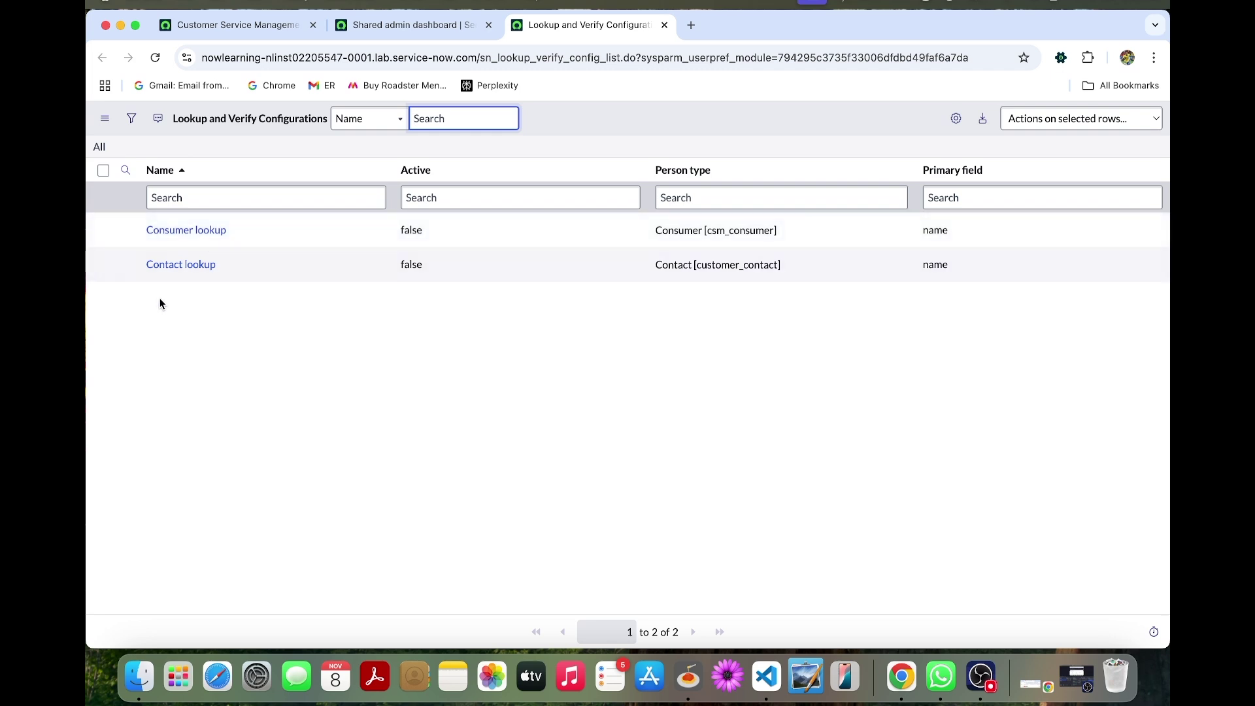
Open the Contact lookup record in its own tab and copy the CSM Lookup Verify application name.
{"action": "left_click", "coordinate": [169, 272], "text": "super"}
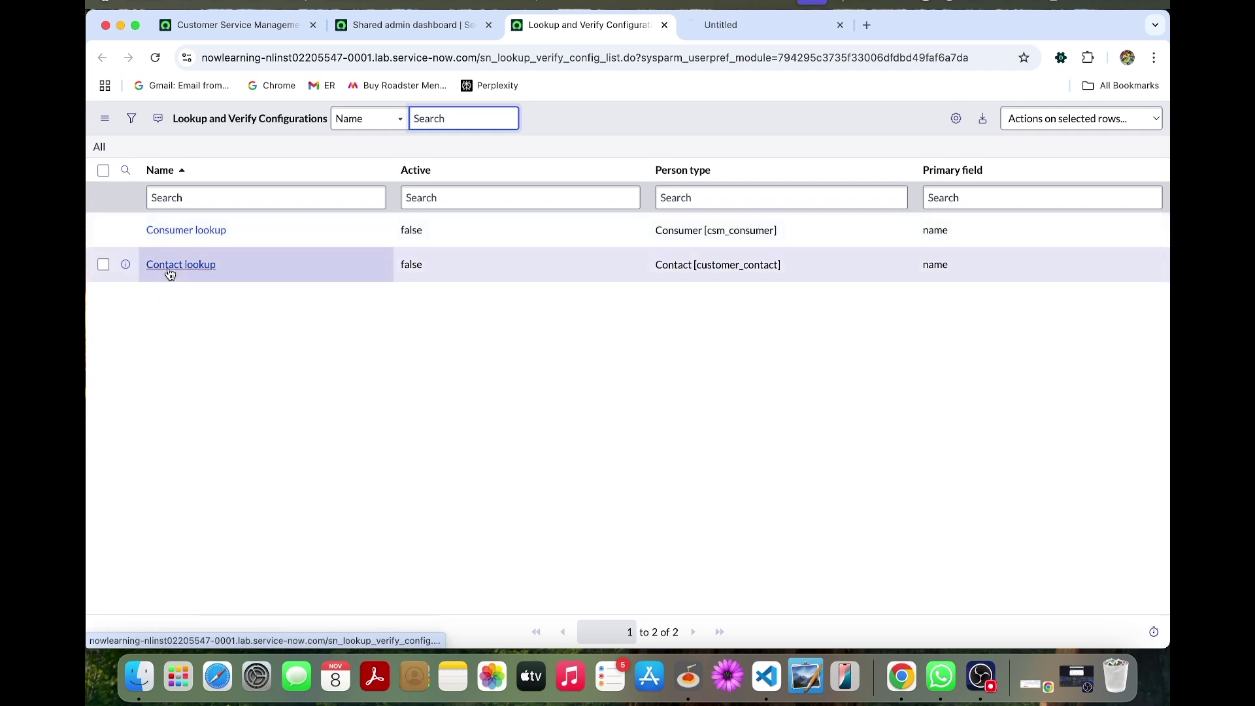
{"action": "left_click", "coordinate": [741, 27]}
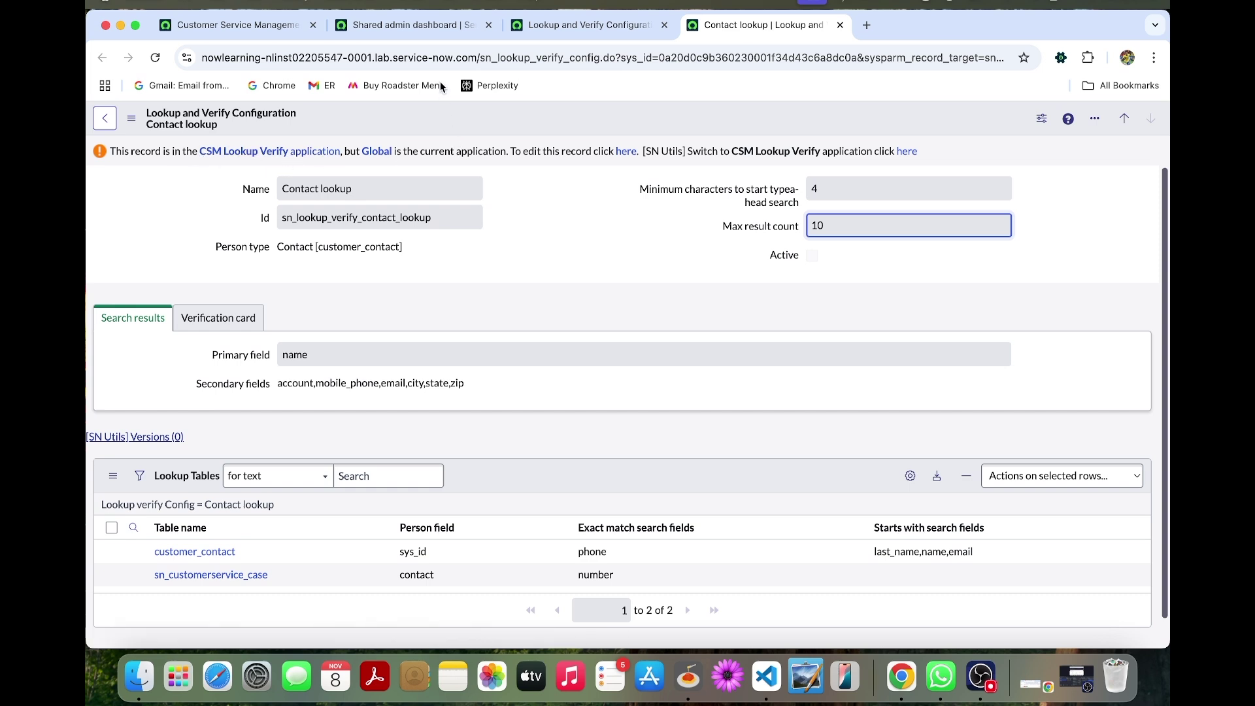
{"action": "left_click", "coordinate": [190, 155]}
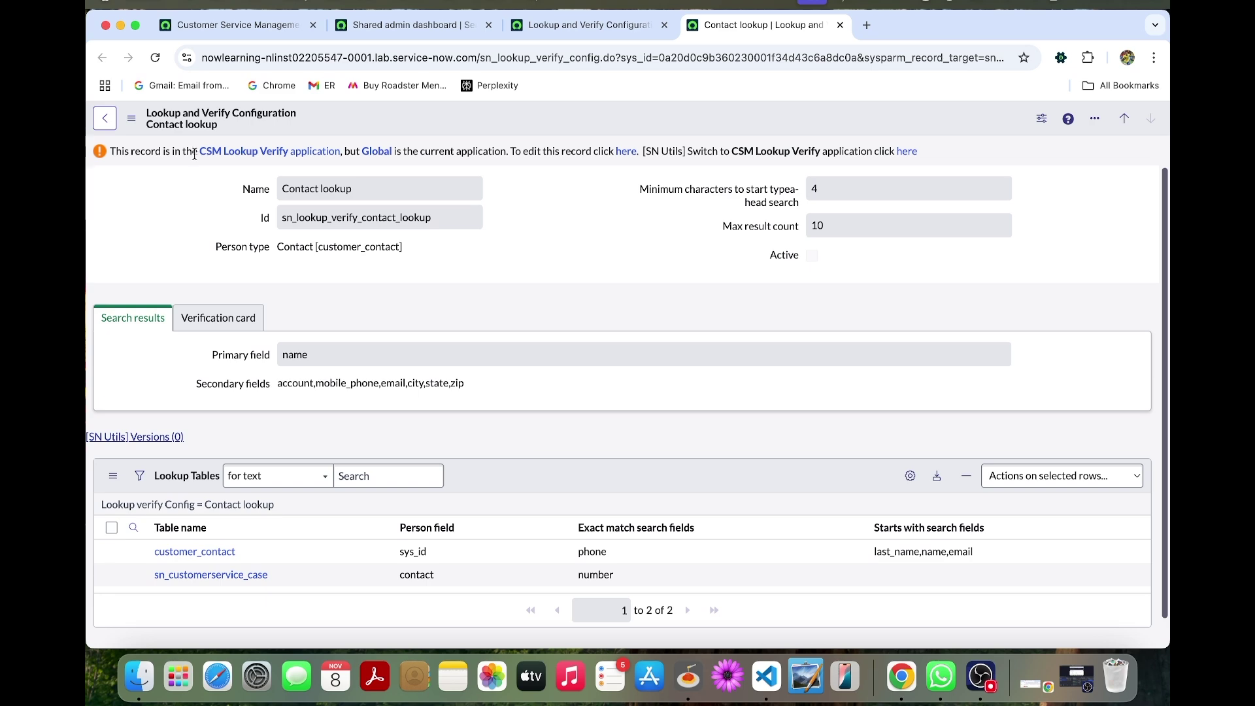
{"action": "left_click_drag", "start_coordinate": [198, 154], "coordinate": [303, 155]}
{"action": "key", "text": "super+c"}
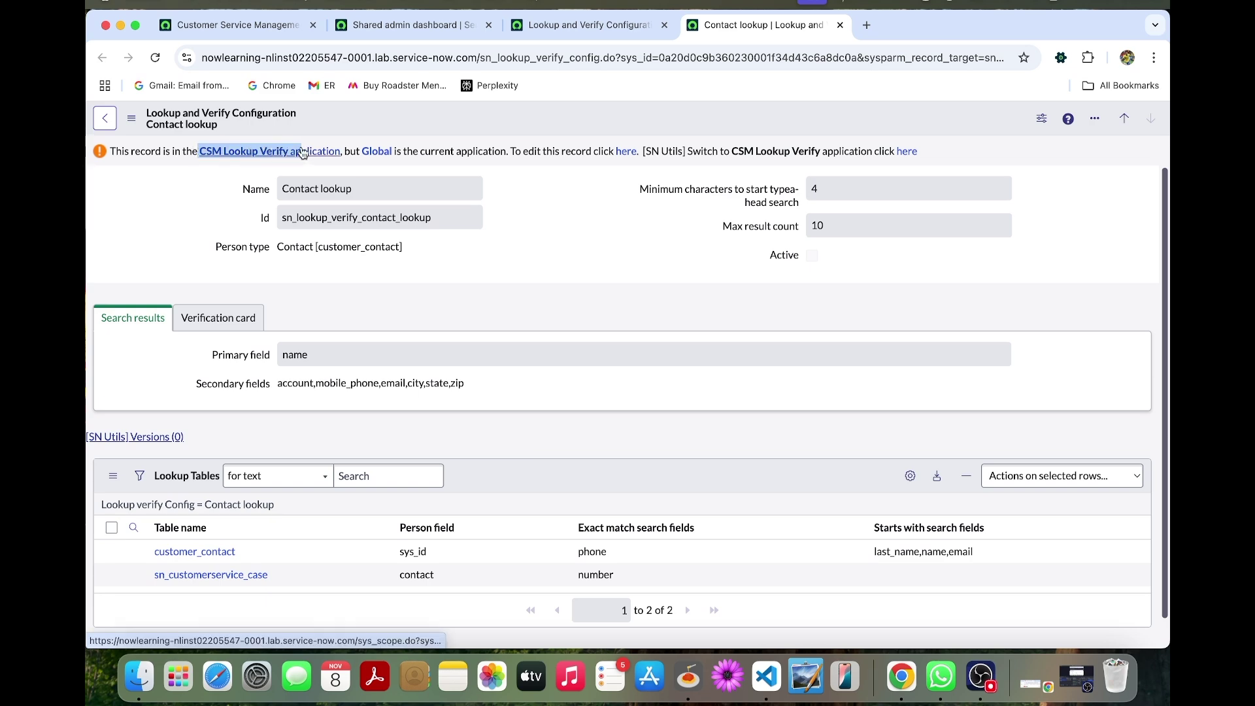
{"action": "left_click", "coordinate": [445, 25]}
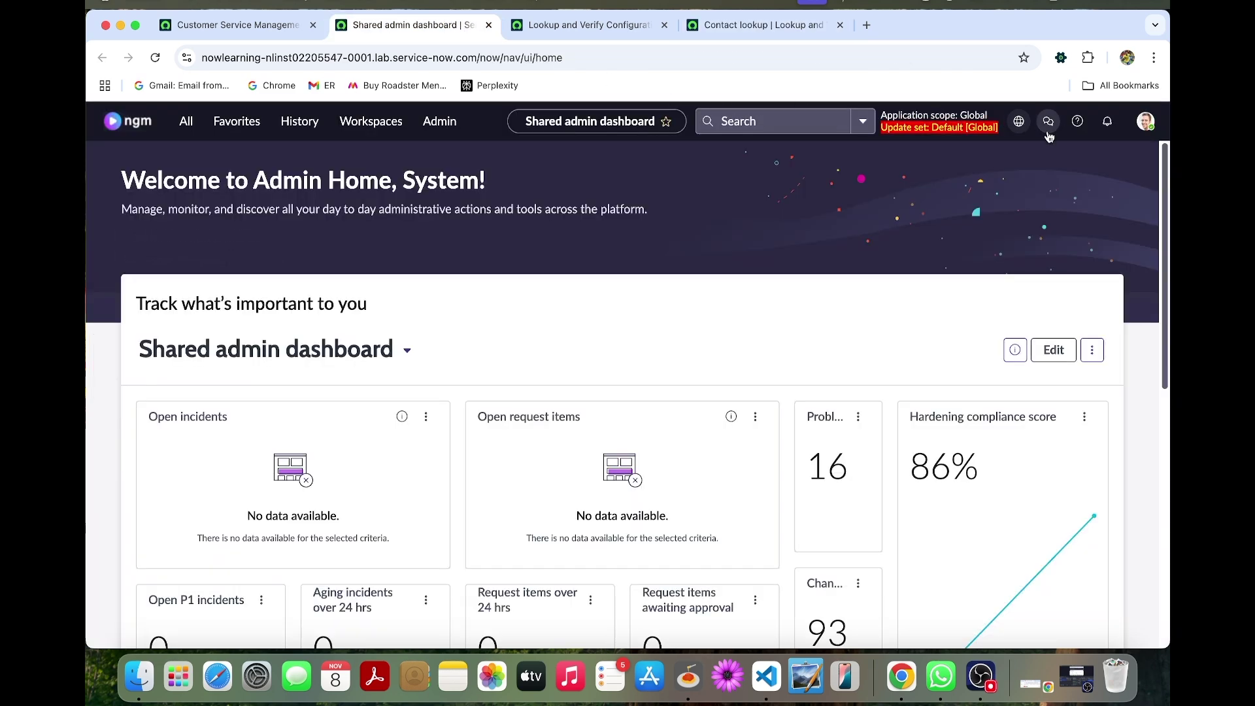
Switch the application scope to CSM Lookup Verify and reload the Contact lookup record.
{"action": "left_click", "coordinate": [1019, 121]}
{"action": "left_click", "coordinate": [999, 160]}
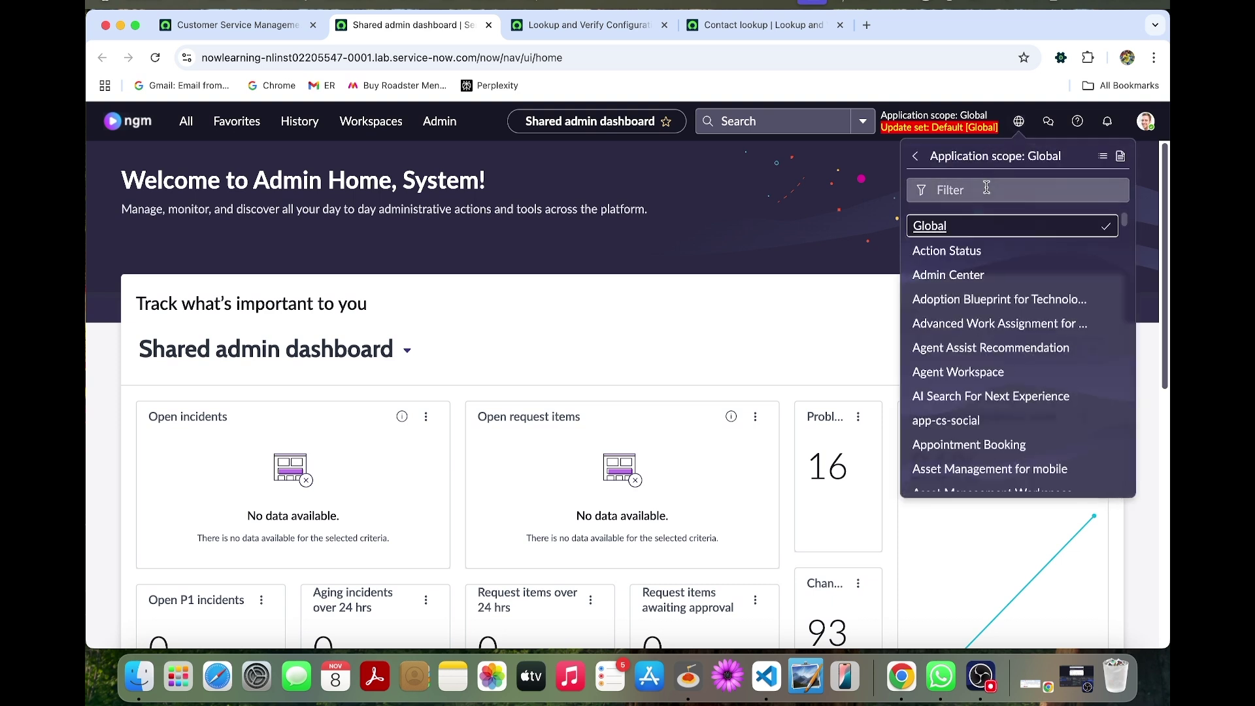
{"action": "left_click", "coordinate": [987, 189]}
{"action": "key", "text": "super+v"}
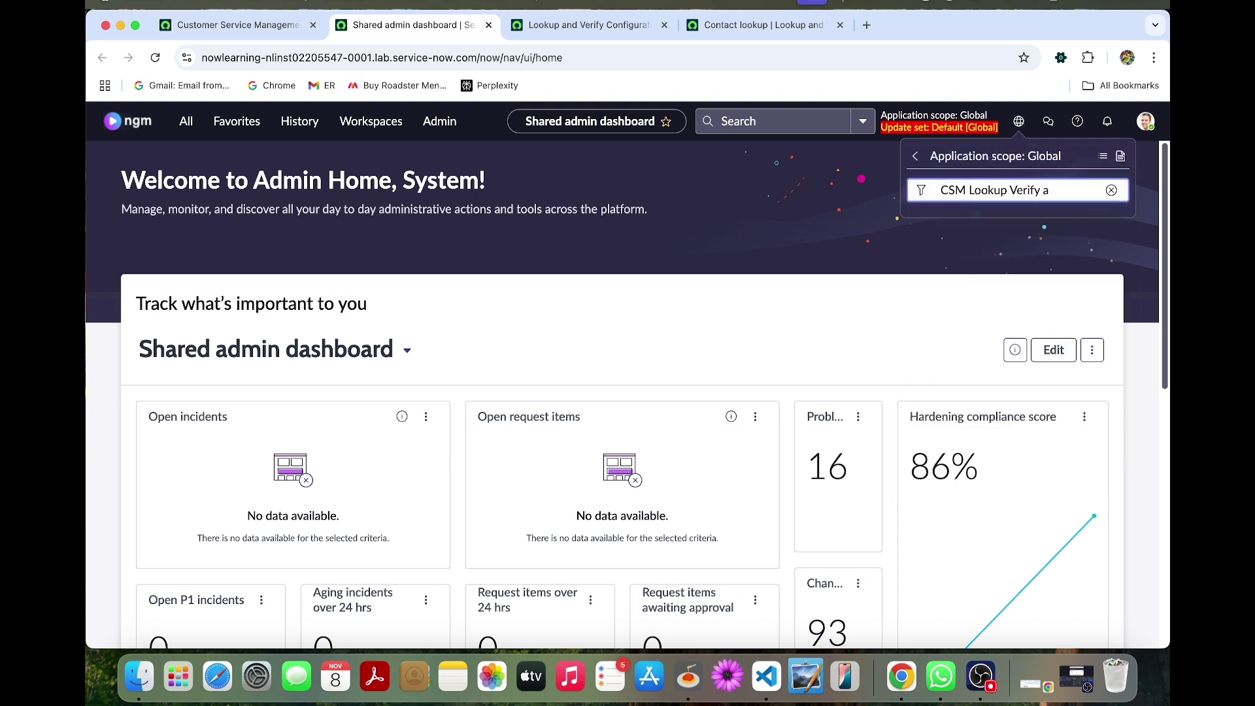
{"action": "key", "text": "BackSpace"}
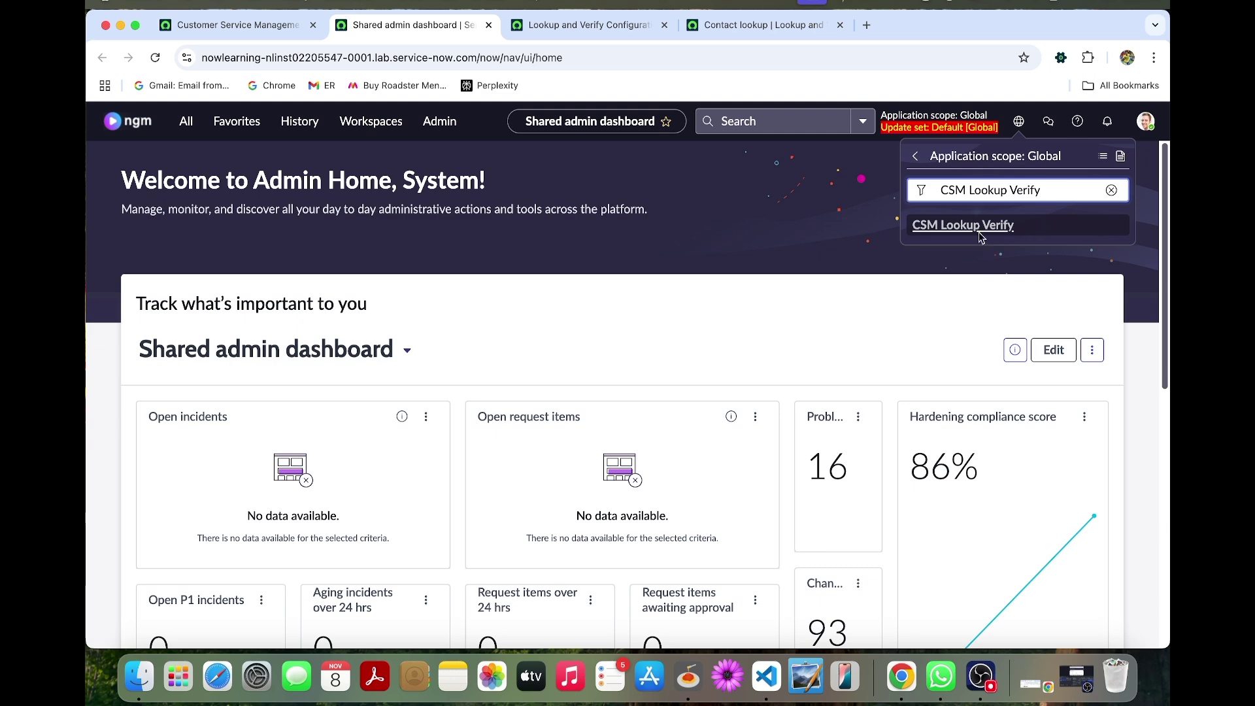
{"action": "left_click", "coordinate": [976, 225]}
{"action": "left_click", "coordinate": [758, 25]}
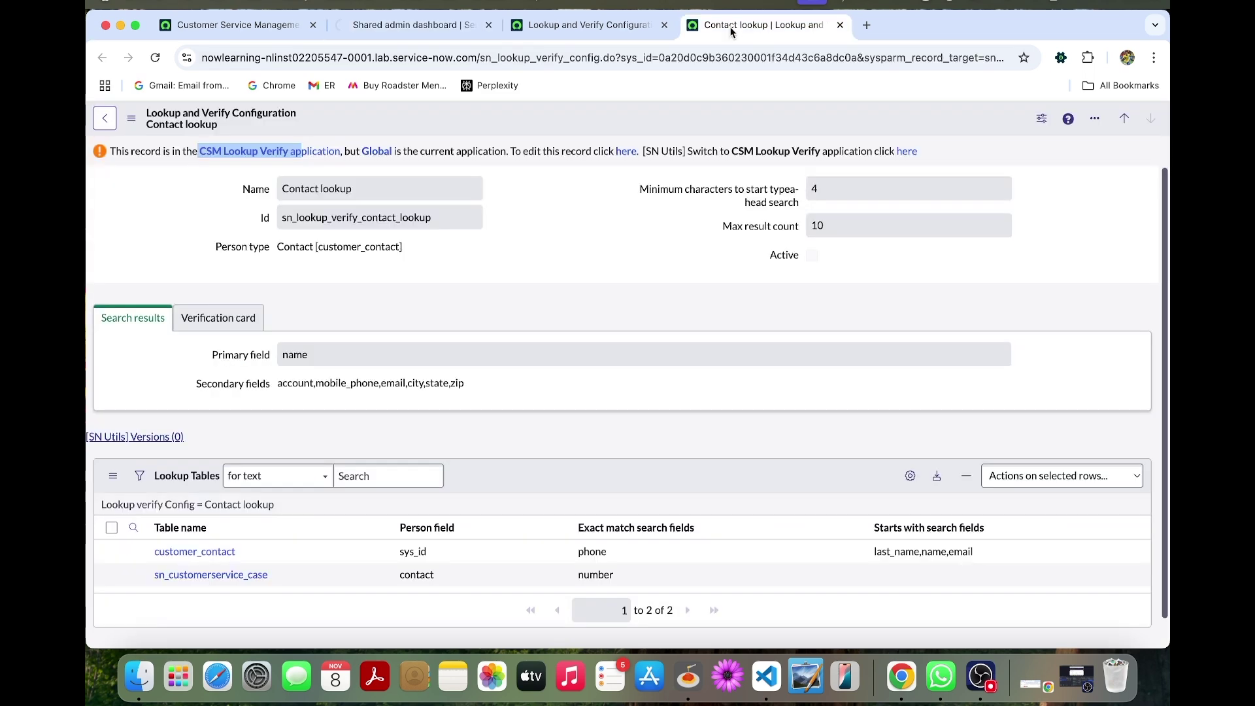
{"action": "left_click", "coordinate": [155, 58]}
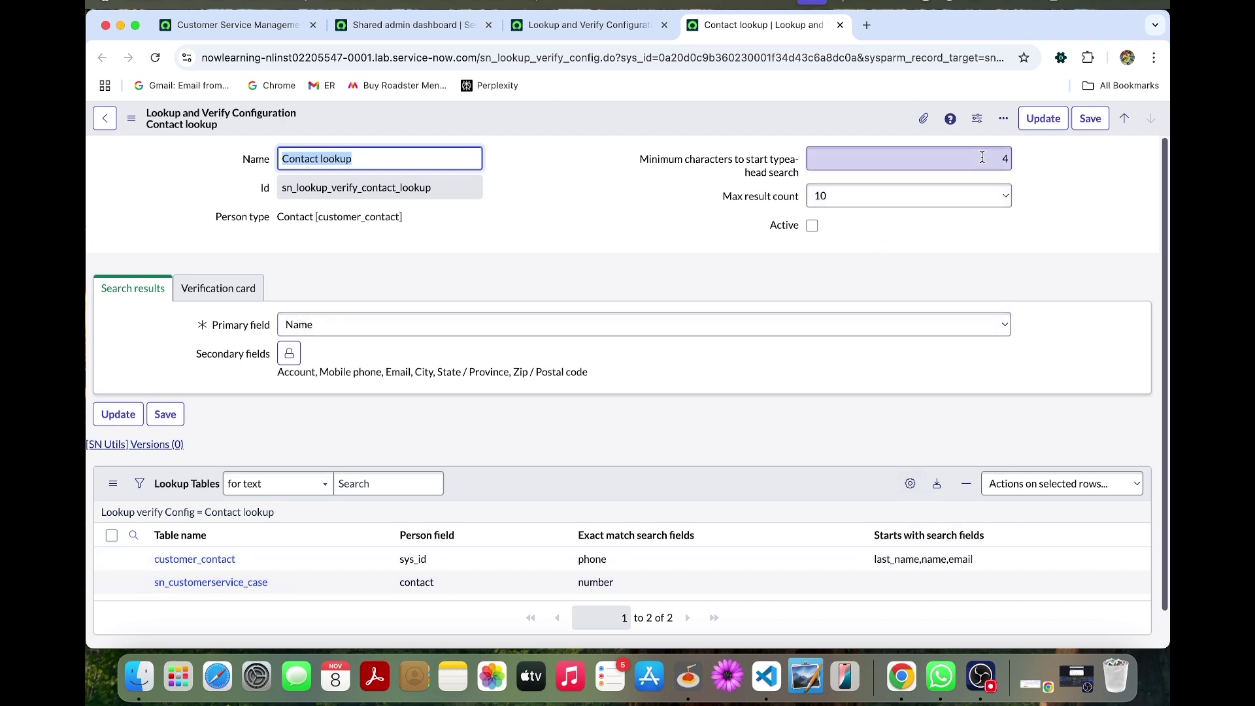
Set minimum type-ahead characters to 3 and mark the Contact lookup configuration Active.
{"action": "left_click", "coordinate": [1010, 160]}
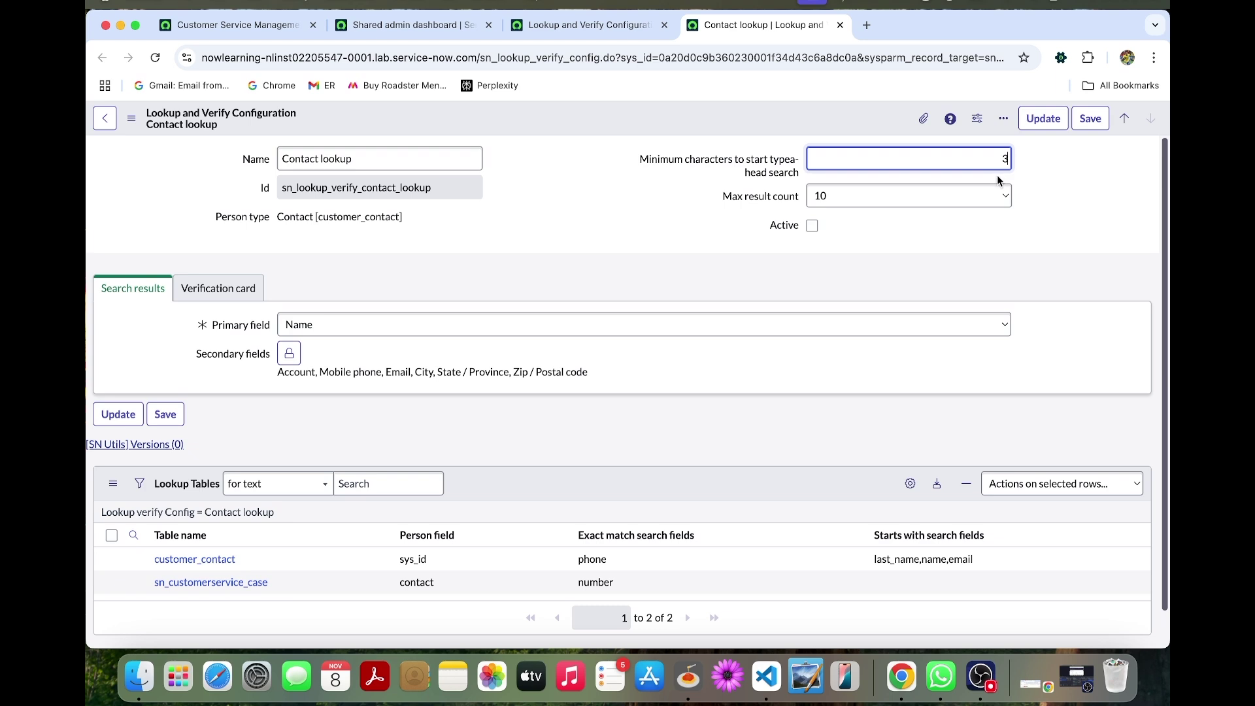
{"action": "left_click", "coordinate": [812, 225]}
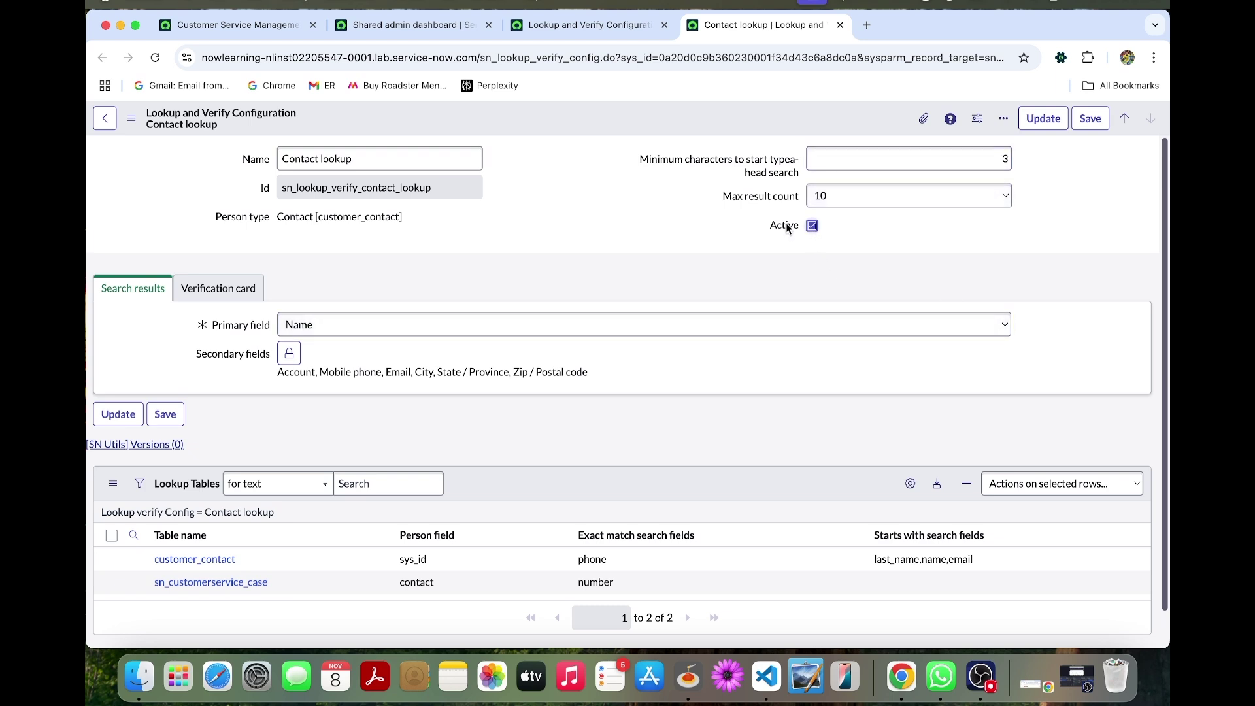
{"action": "right_click", "coordinate": [622, 127]}
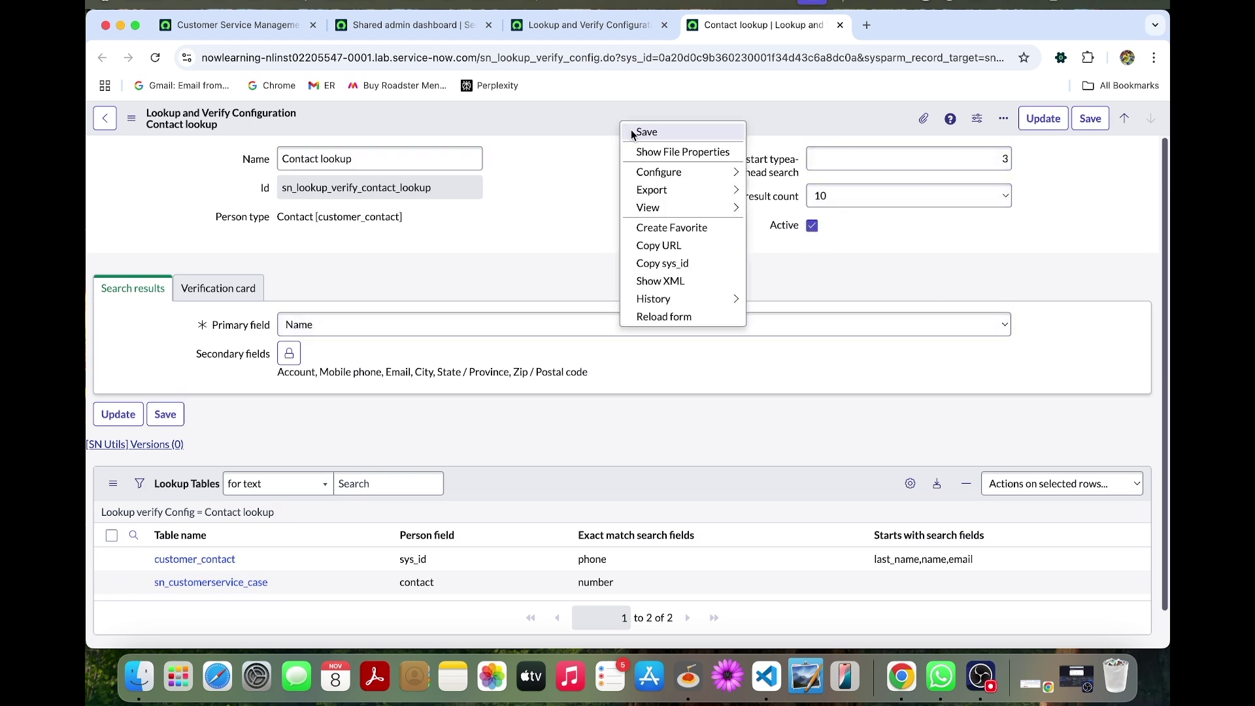
{"action": "left_click", "coordinate": [556, 208]}
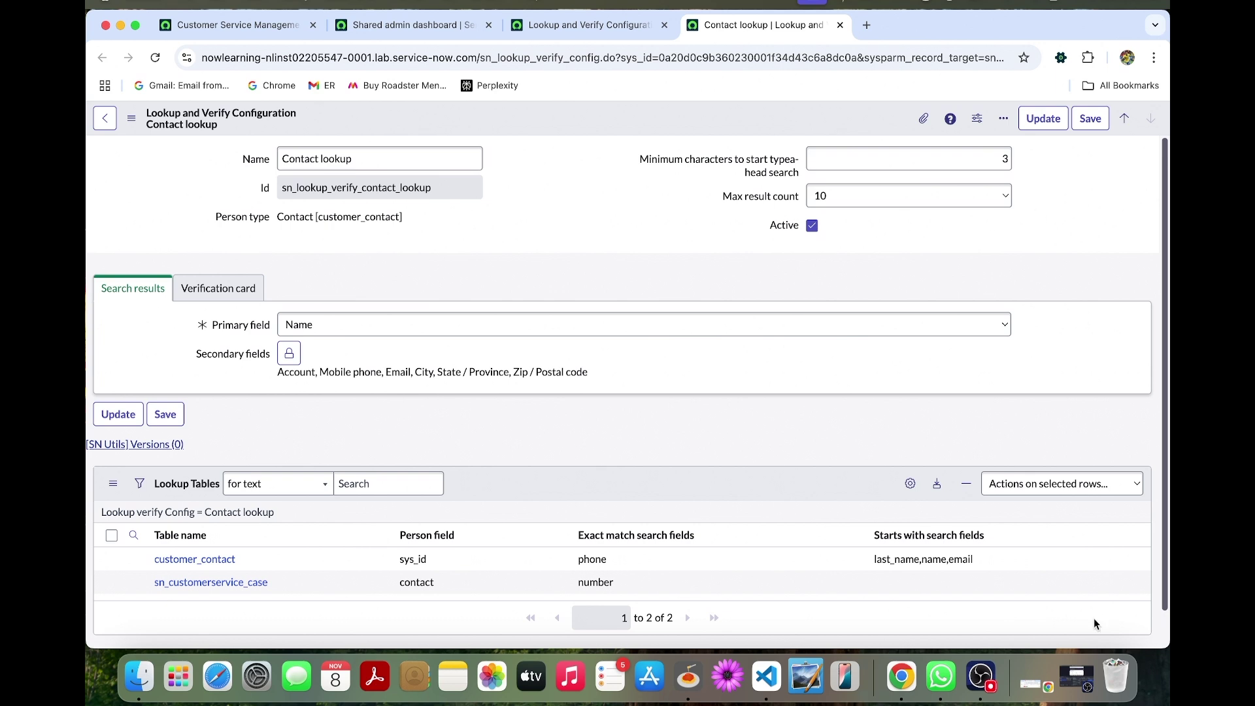
{"action": "left_click", "coordinate": [289, 354]}
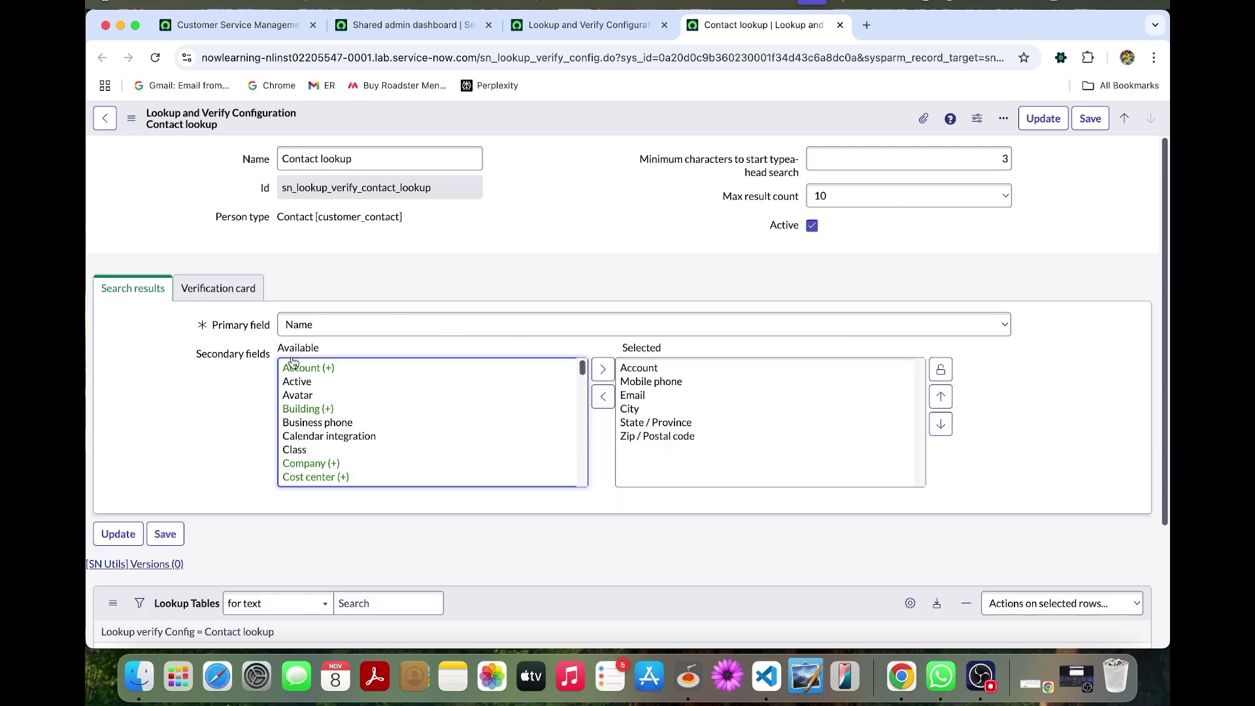
Remove Mobile phone, City, State / Province and Zip / Postal code from the secondary search fields.
{"action": "left_click", "coordinate": [655, 388]}
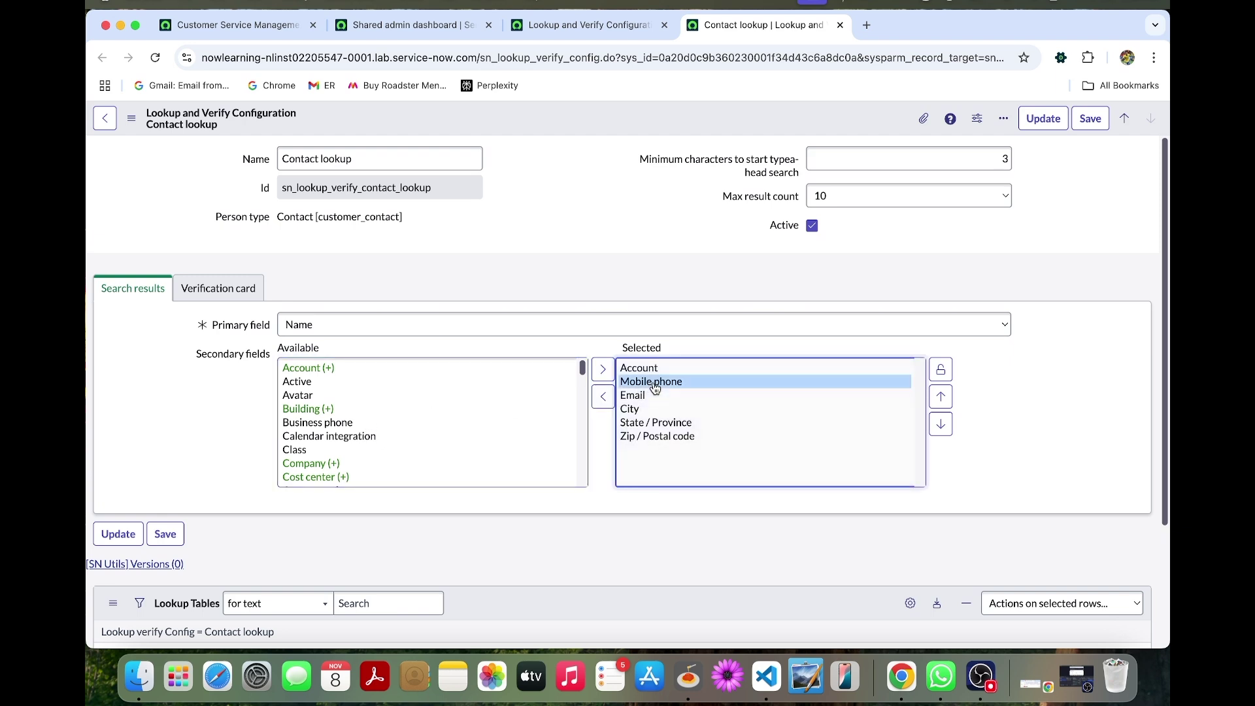
{"action": "left_click", "coordinate": [600, 398]}
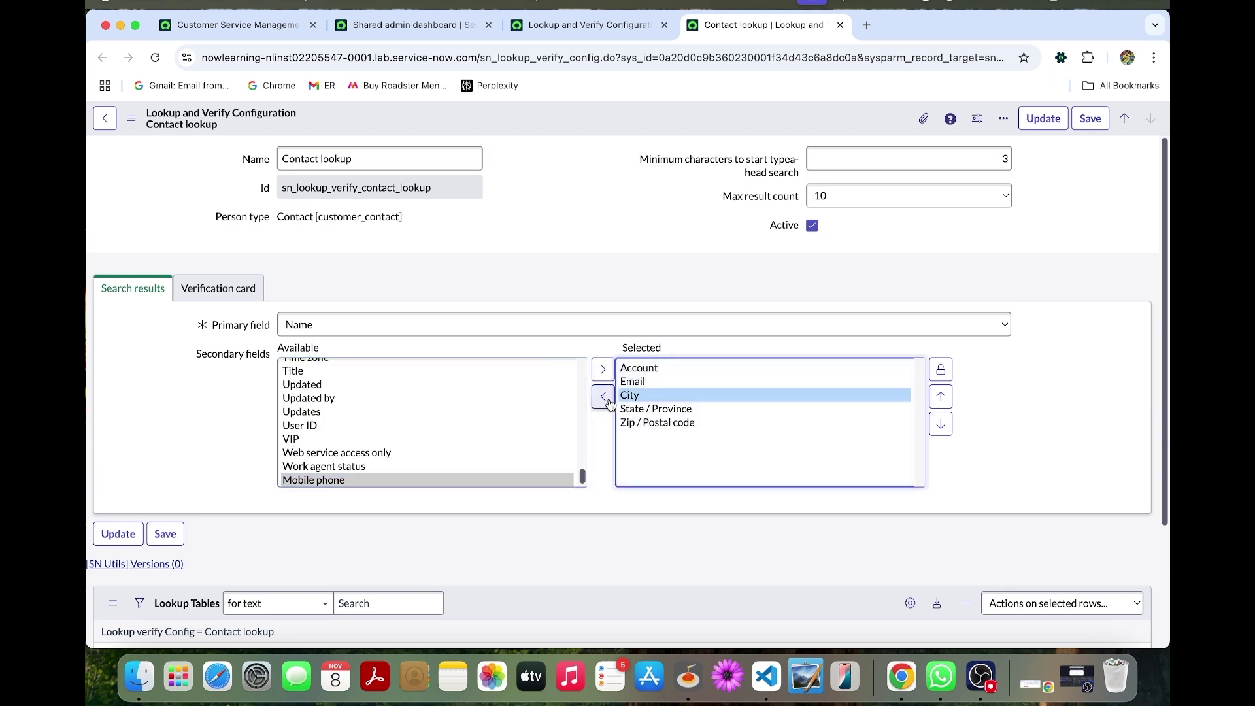
{"action": "left_click", "coordinate": [606, 400]}
{"action": "left_click", "coordinate": [632, 409], "text": "shift"}
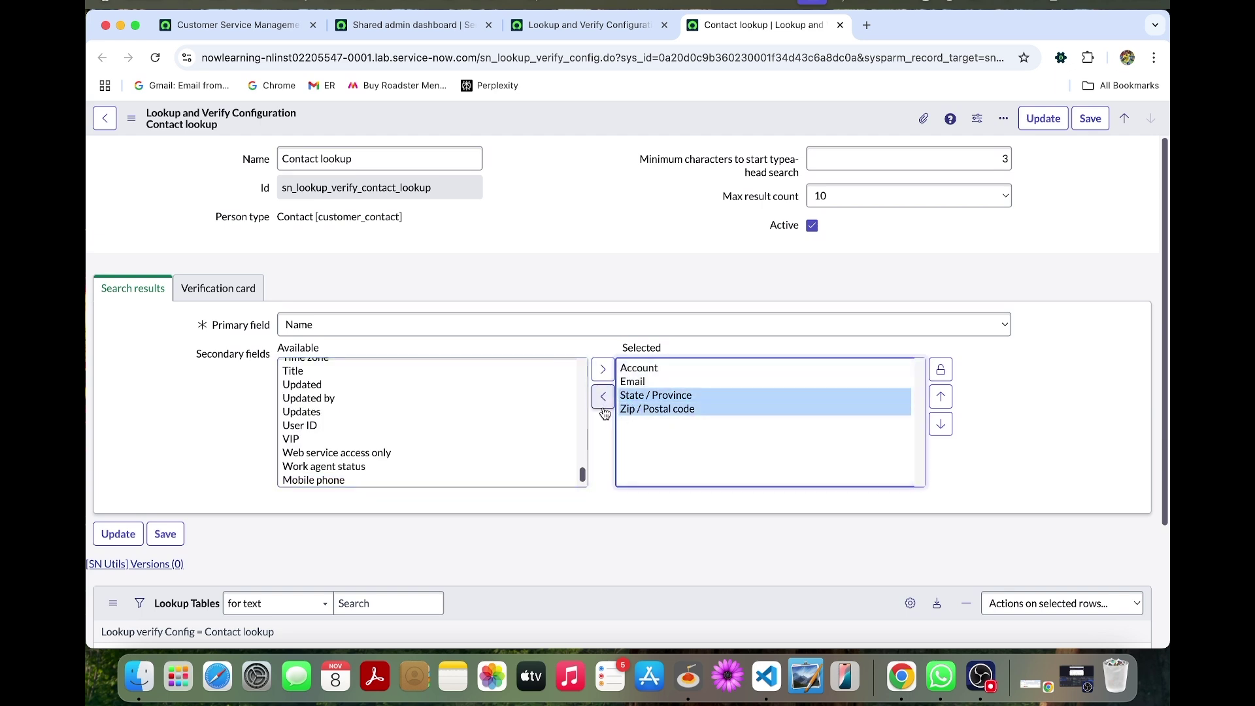
{"action": "left_click", "coordinate": [603, 397]}
{"action": "scroll", "coordinate": [497, 423], "scroll_direction": "up", "scroll_amount": 15}
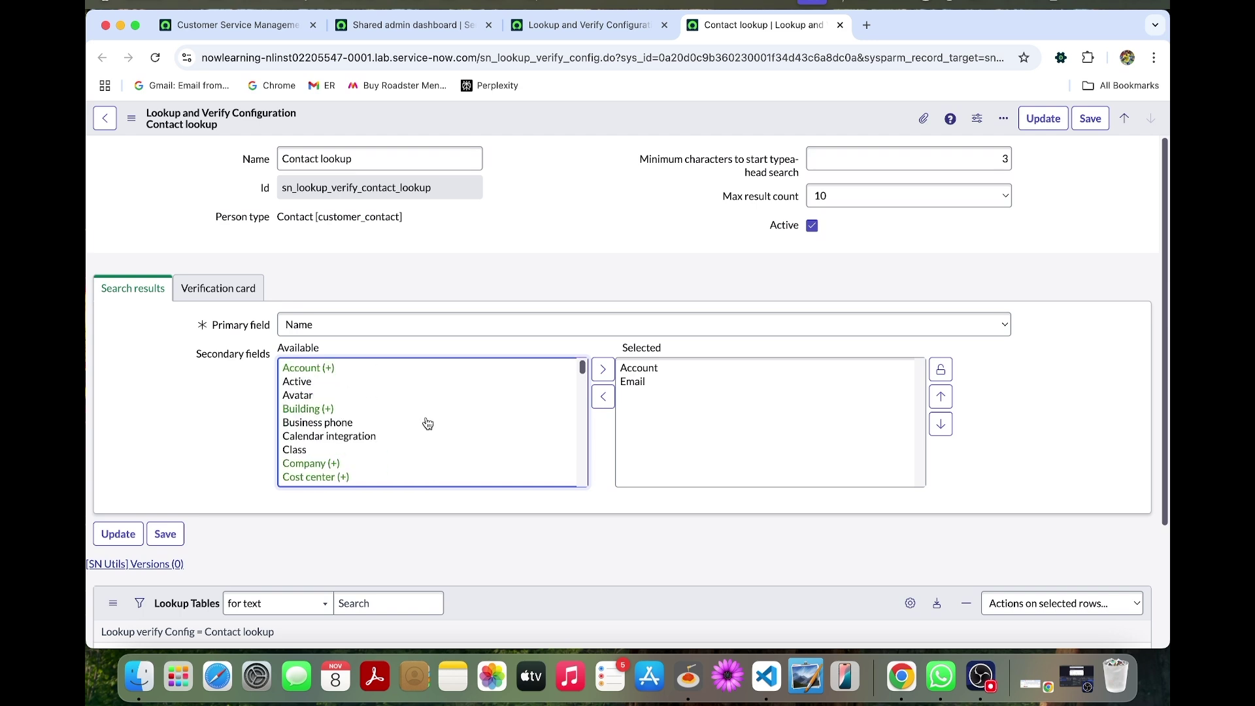
Add Business phone above Email and lock secondary fields as Account, Business phone, Email.
{"action": "left_click", "coordinate": [449, 425]}
{"action": "left_click", "coordinate": [604, 371]}
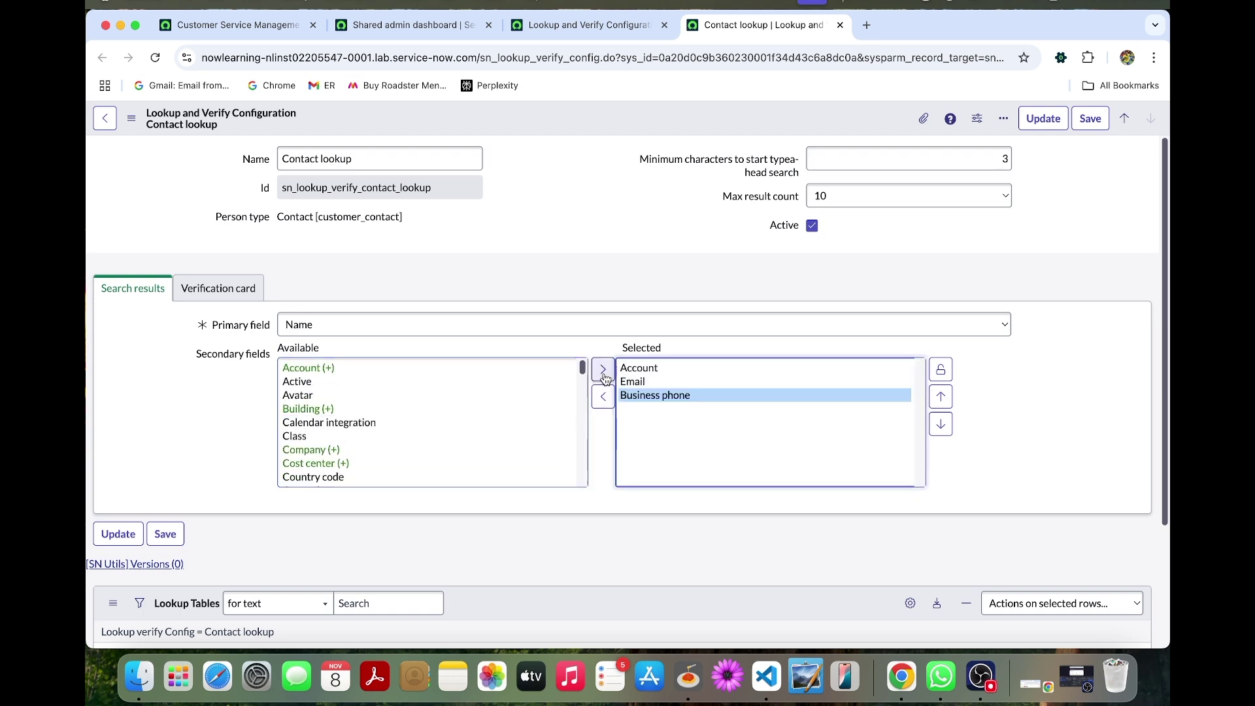
{"action": "left_click", "coordinate": [941, 396]}
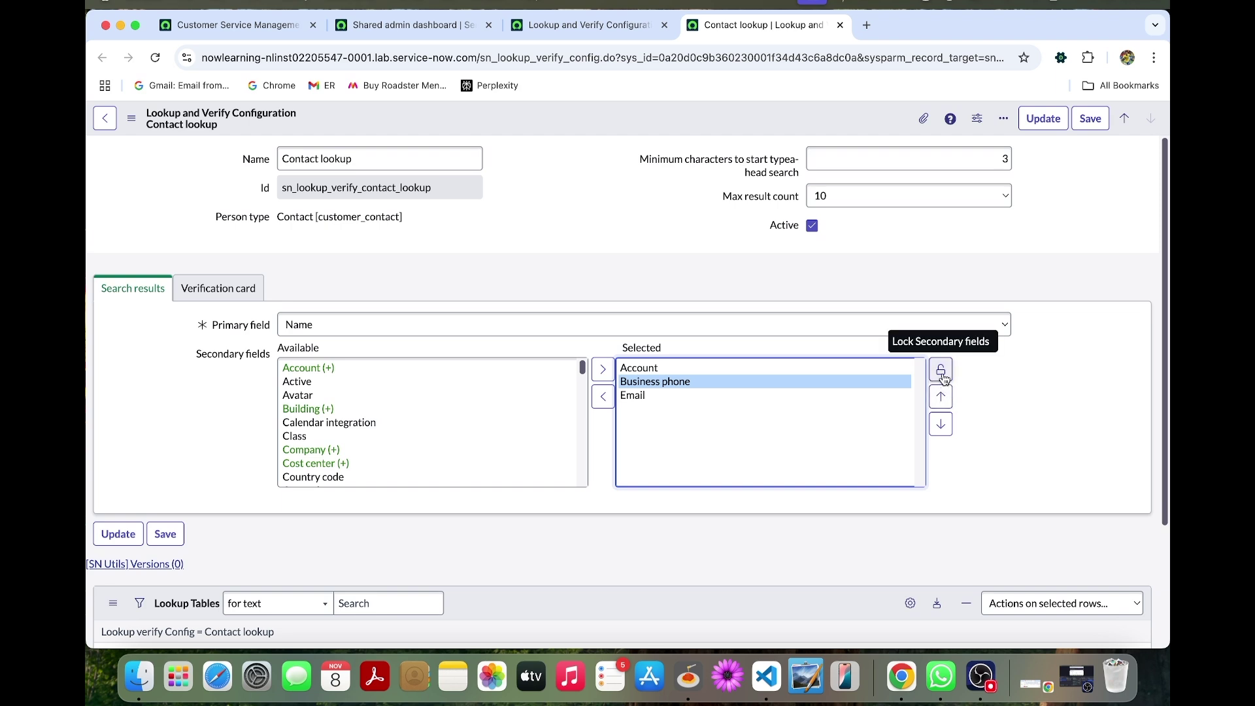
{"action": "left_click", "coordinate": [942, 371]}
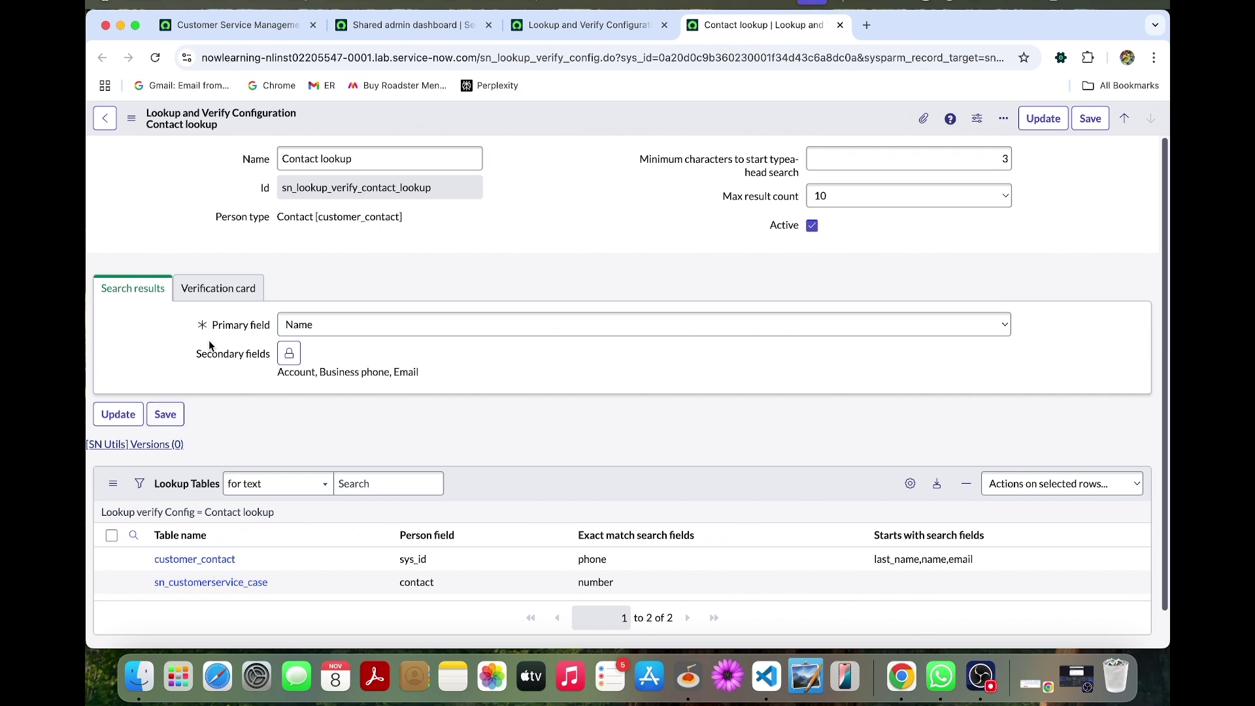
Remove Street, City, State / Province and Zip / Postal code from the verification card display fields.
{"action": "left_click", "coordinate": [202, 294]}
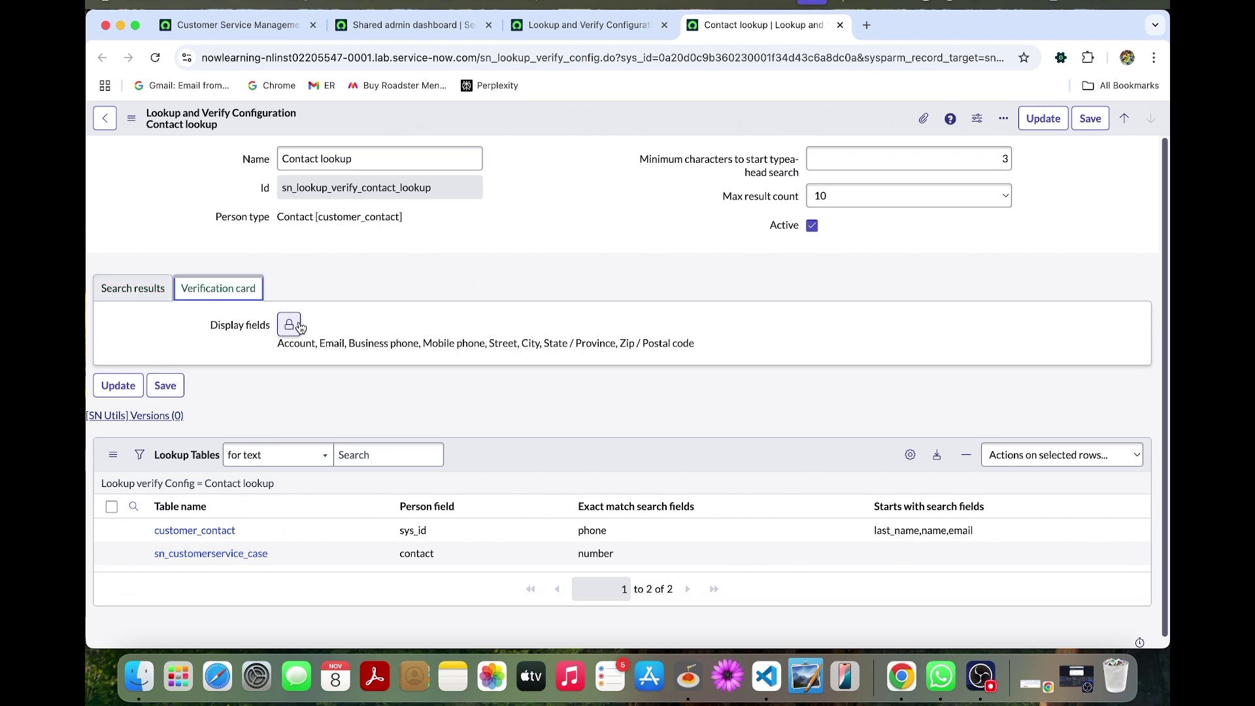
{"action": "left_click", "coordinate": [289, 325]}
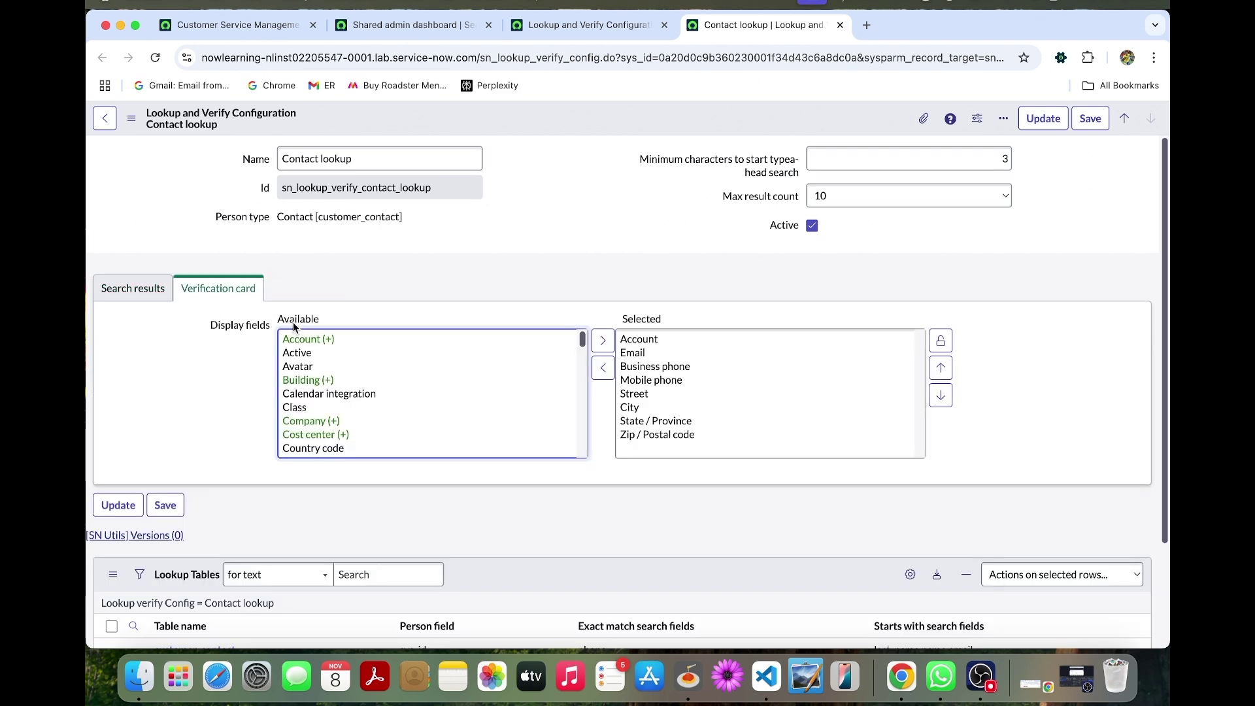
{"action": "left_click", "coordinate": [606, 365]}
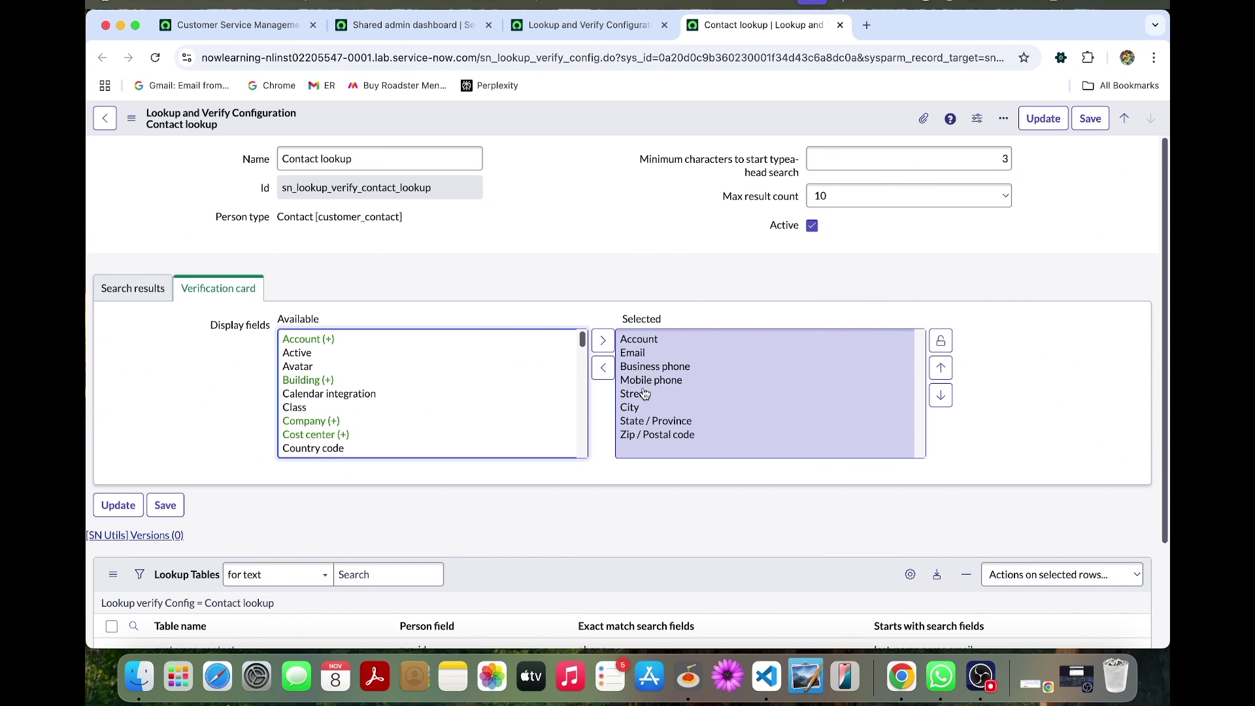
{"action": "left_click_drag", "start_coordinate": [645, 395], "coordinate": [650, 437]}
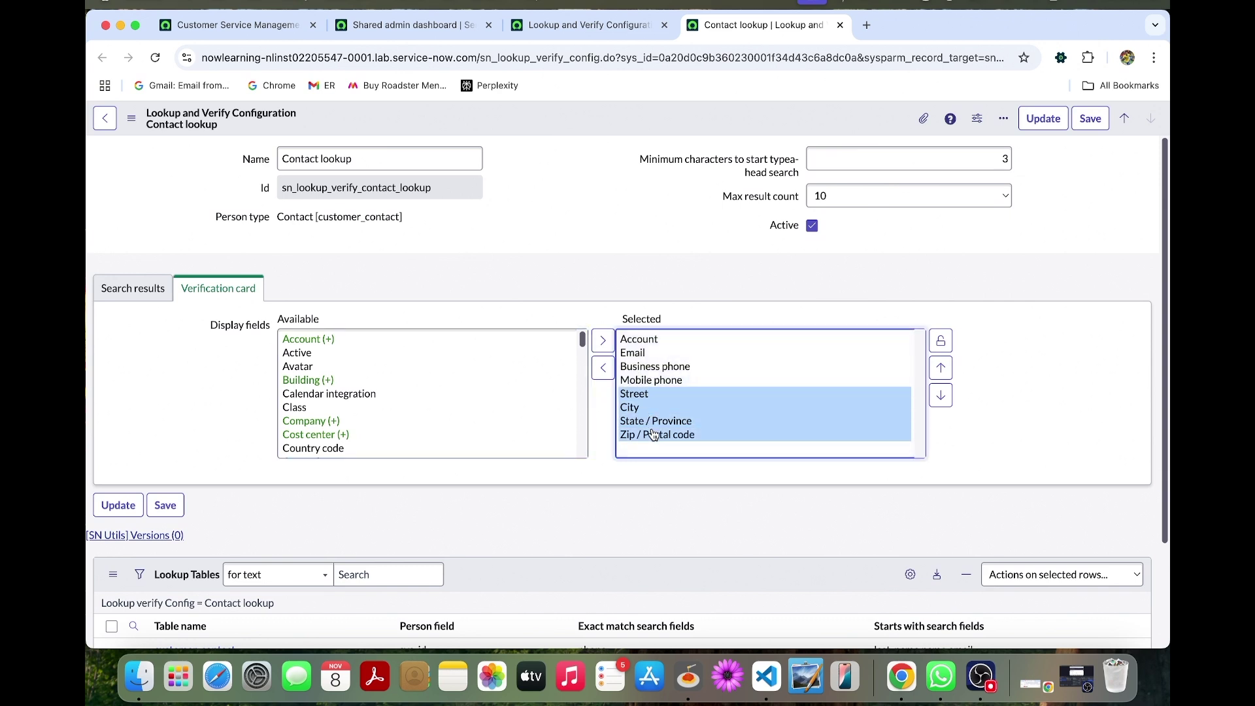
{"action": "left_click", "coordinate": [603, 368]}
Add Time zone to the verification card display fields and lock the list.
{"action": "scroll", "coordinate": [413, 387], "scroll_direction": "up", "scroll_amount": 10}
{"action": "scroll", "coordinate": [413, 387], "scroll_direction": "down", "scroll_amount": 10}
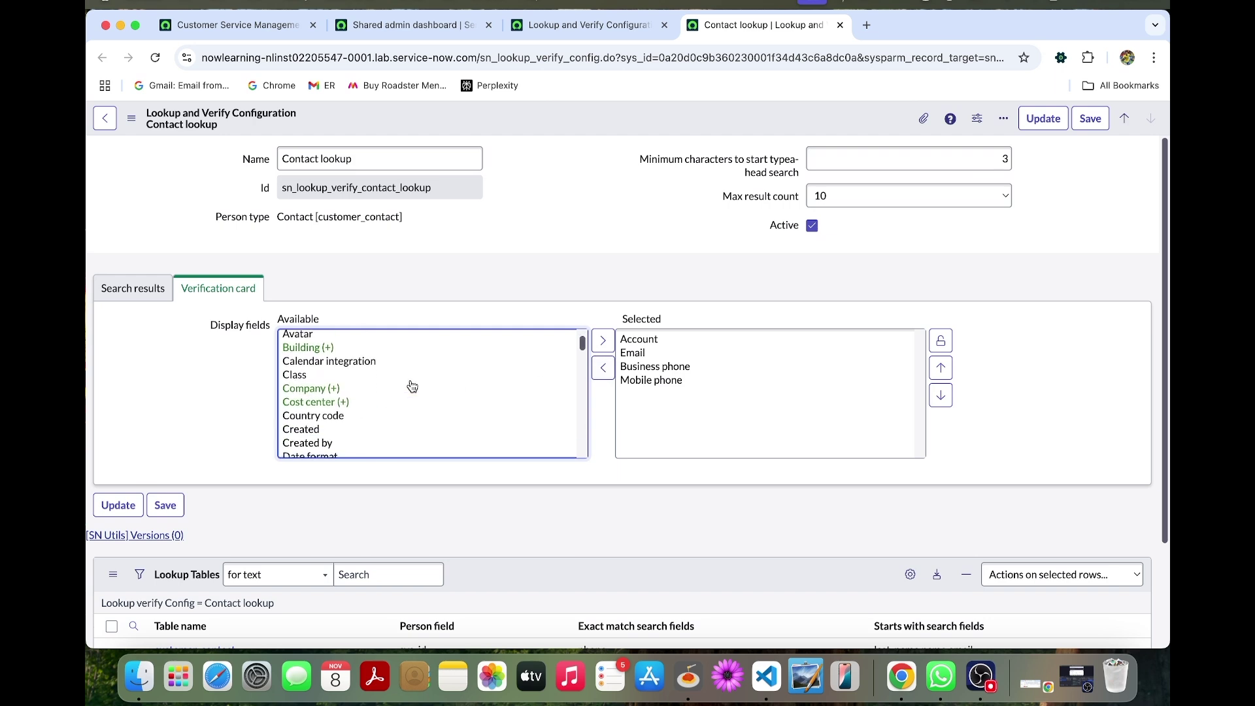
{"action": "scroll", "coordinate": [412, 387], "scroll_direction": "down", "scroll_amount": 15}
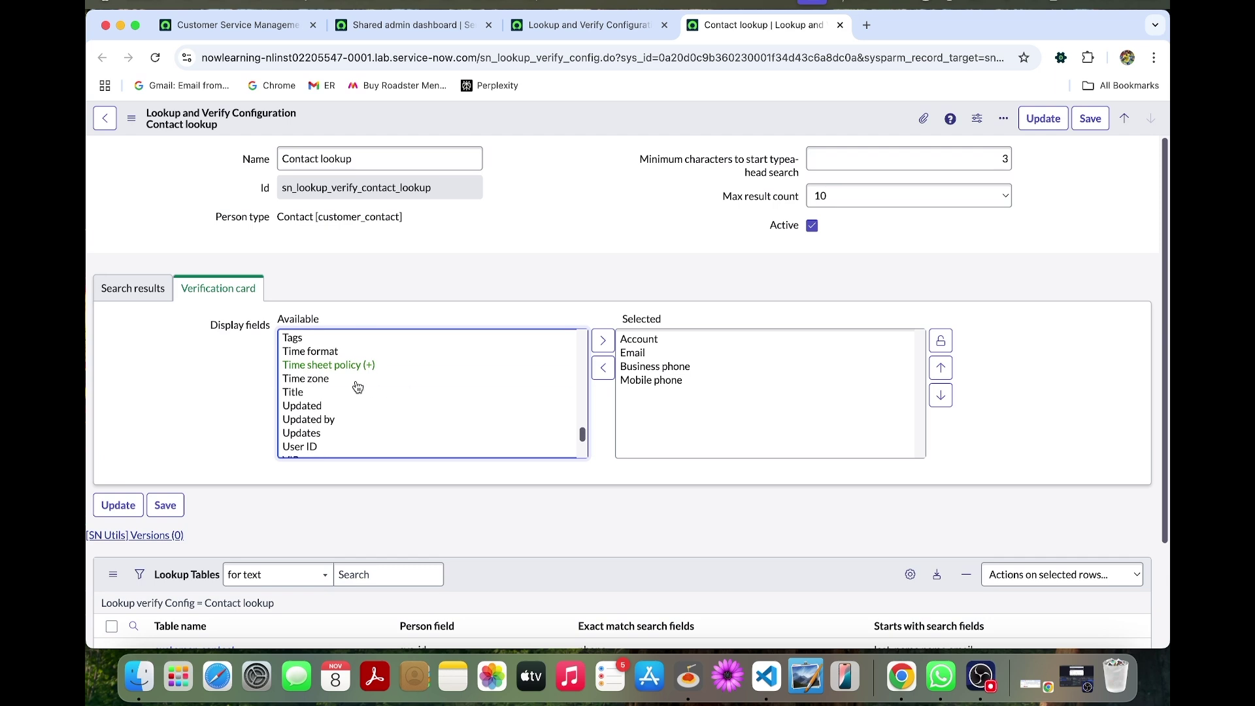
{"action": "left_click_drag", "start_coordinate": [356, 380], "coordinate": [600, 326]}
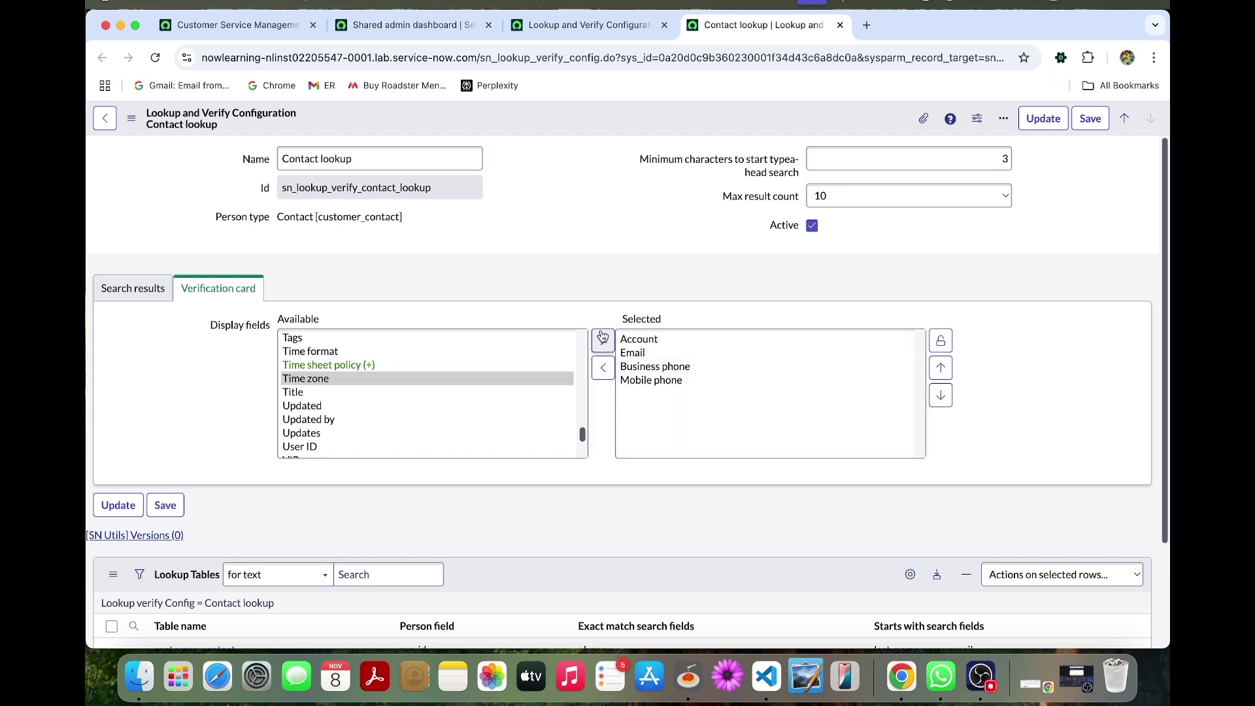
{"action": "left_click", "coordinate": [602, 340]}
{"action": "left_click", "coordinate": [939, 341]}
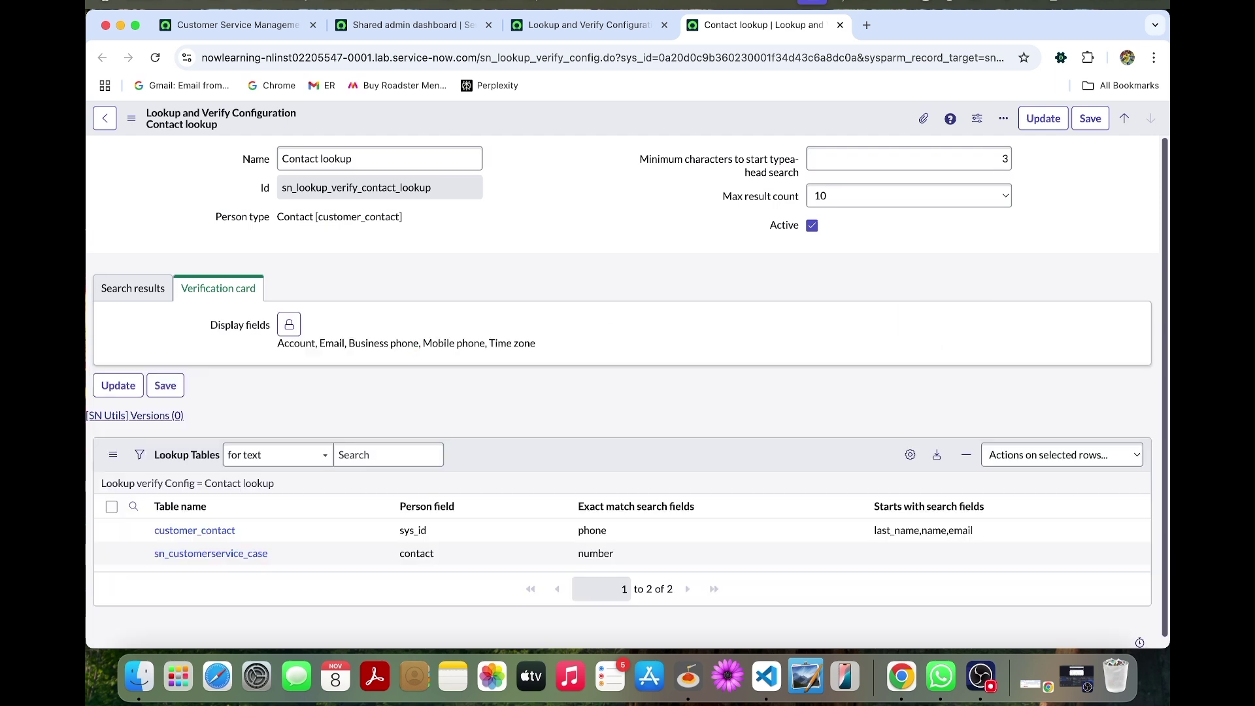
Save the Contact lookup configuration record.
{"action": "right_click", "coordinate": [568, 117]}
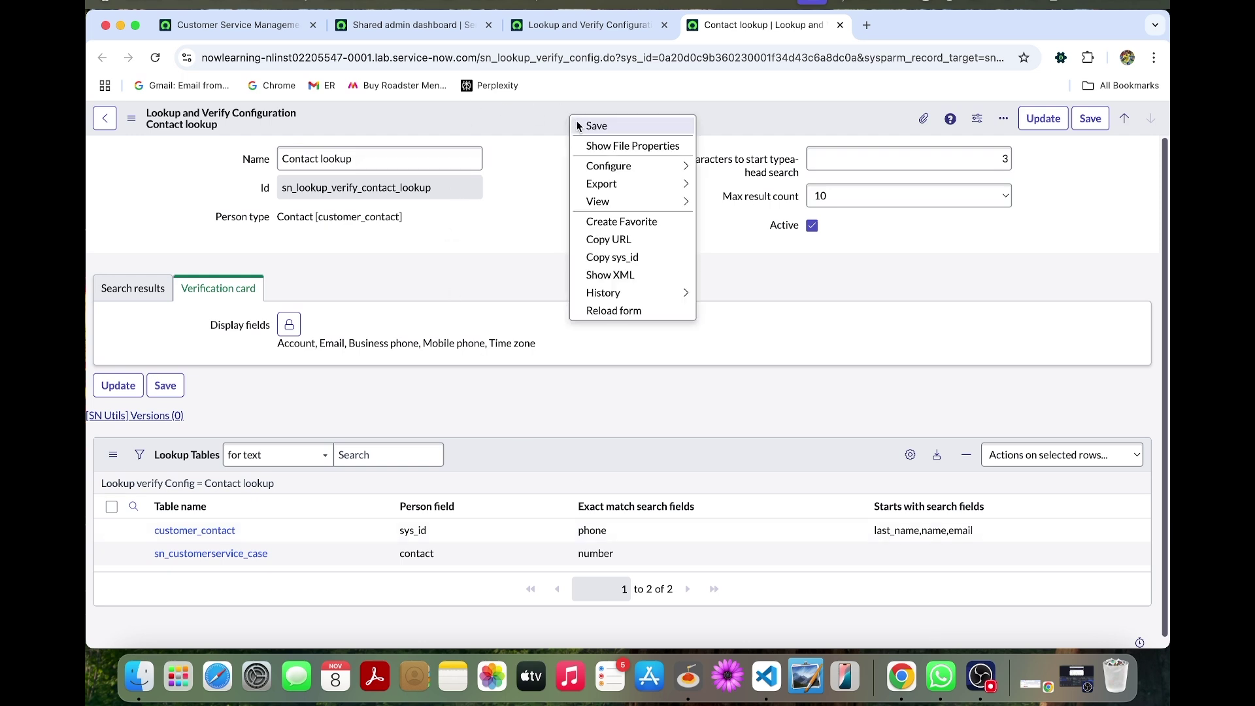
{"action": "left_click", "coordinate": [597, 127]}
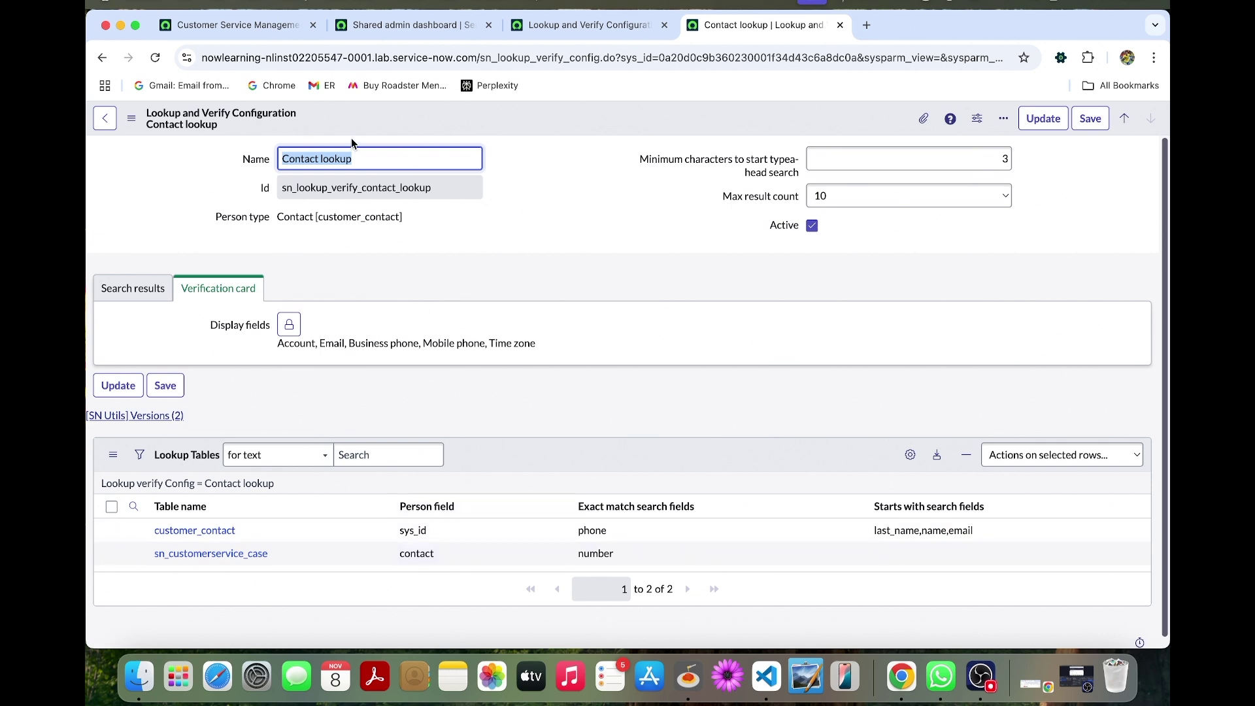
From the admin dashboard, filter navigation for 'groups' and open User Administration > Groups in a new tab.
{"action": "left_click", "coordinate": [394, 36]}
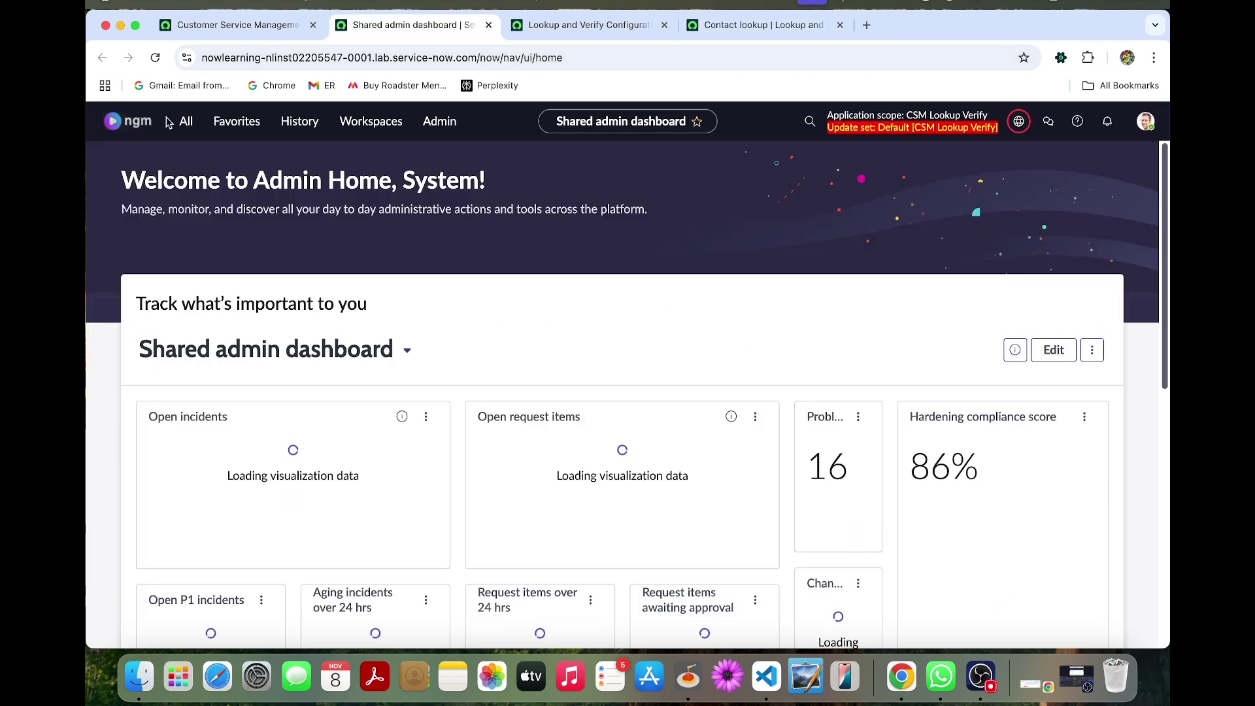
{"action": "left_click", "coordinate": [186, 123]}
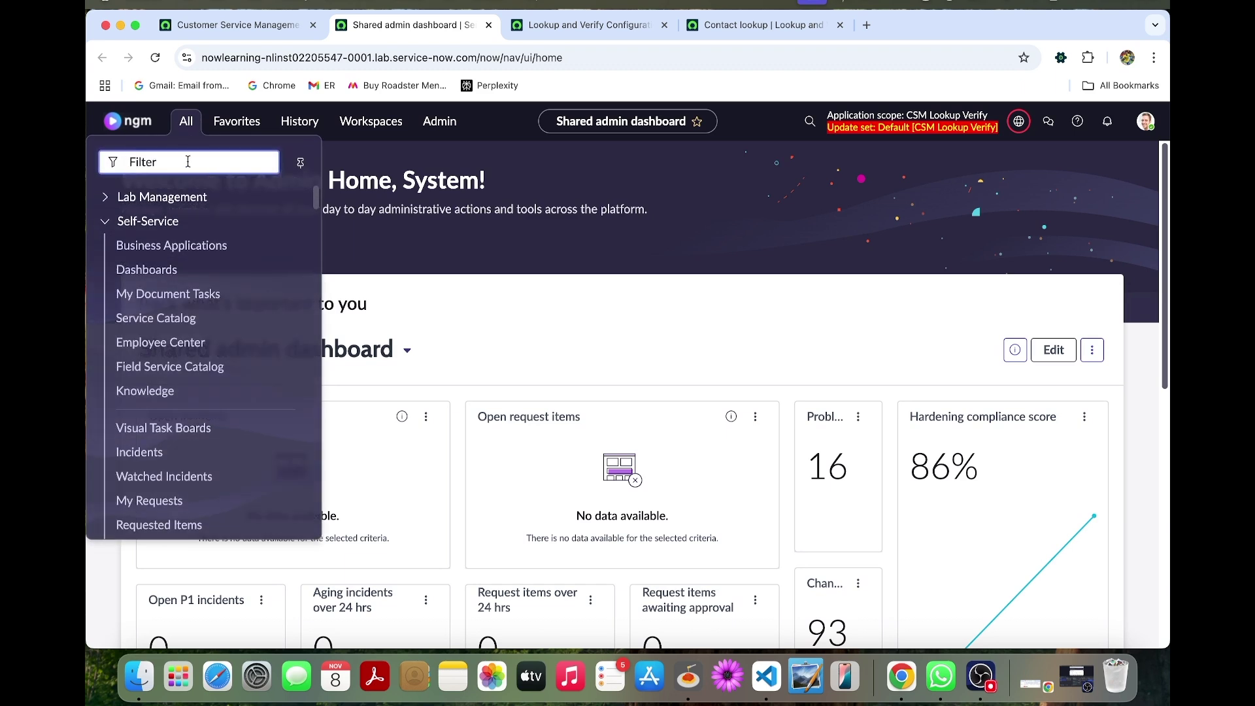
{"action": "type", "text": "groups"}
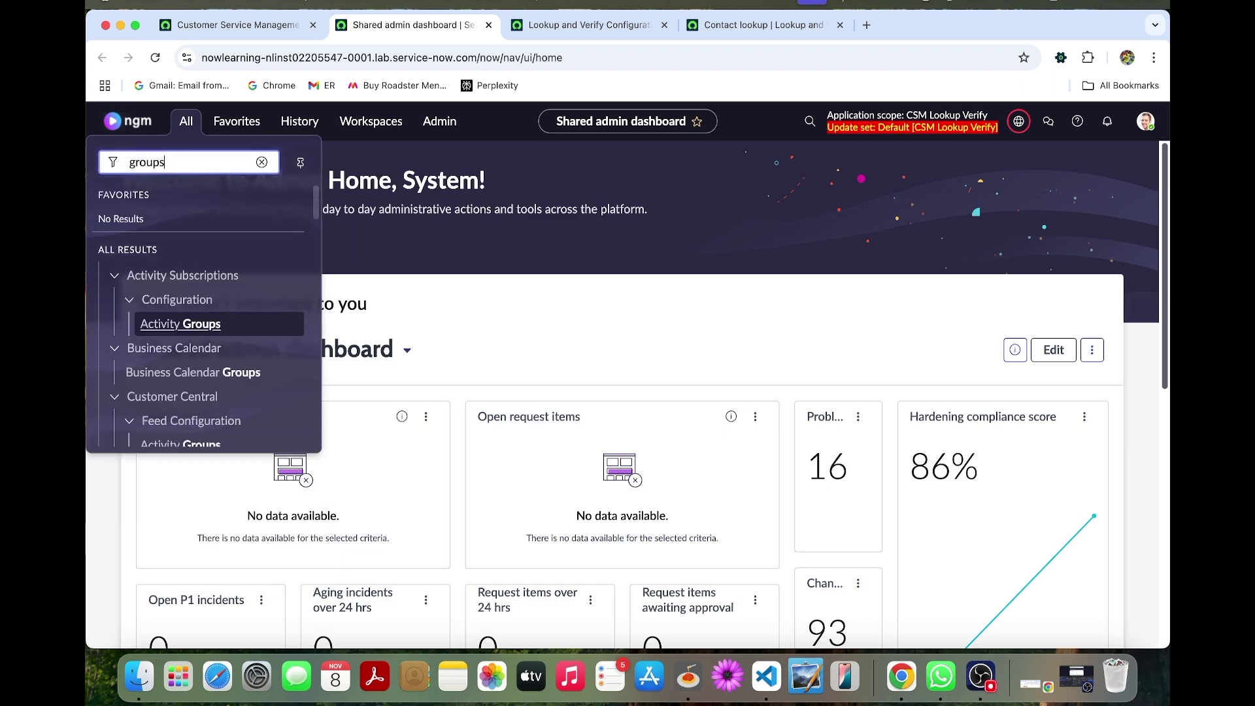
{"action": "scroll", "coordinate": [197, 328], "scroll_direction": "down", "scroll_amount": 3}
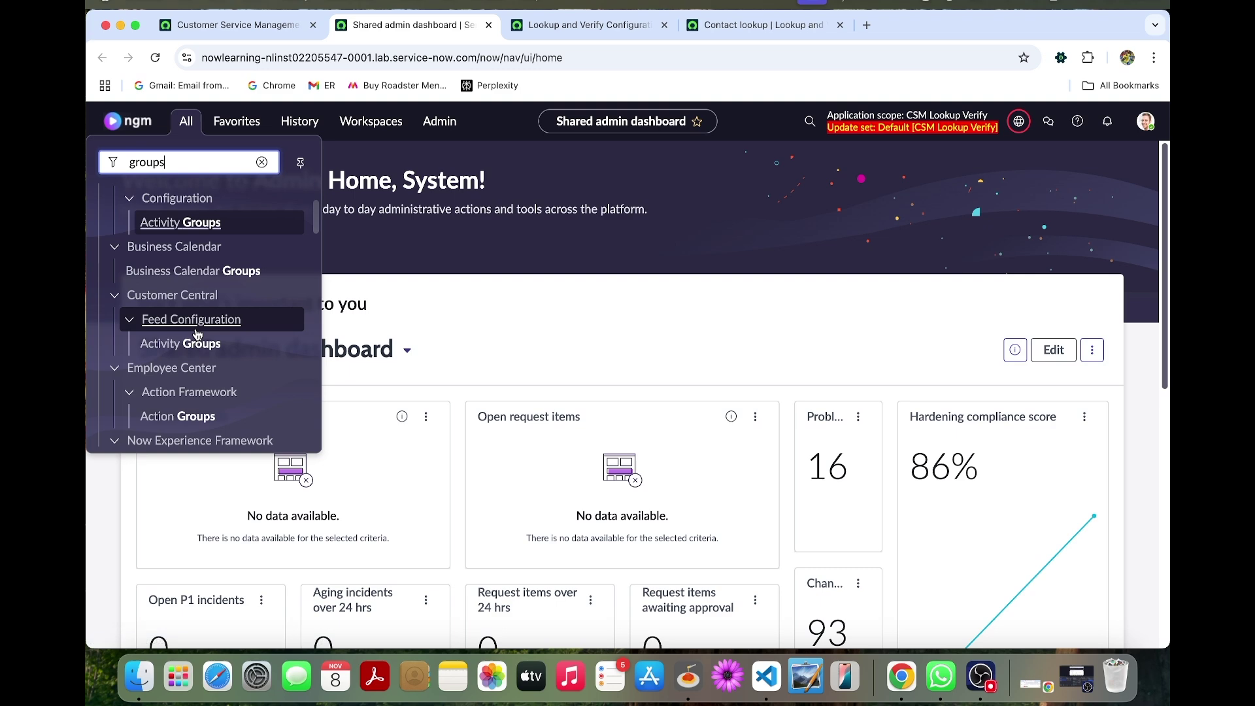
{"action": "scroll", "coordinate": [199, 334], "scroll_direction": "down", "scroll_amount": 1}
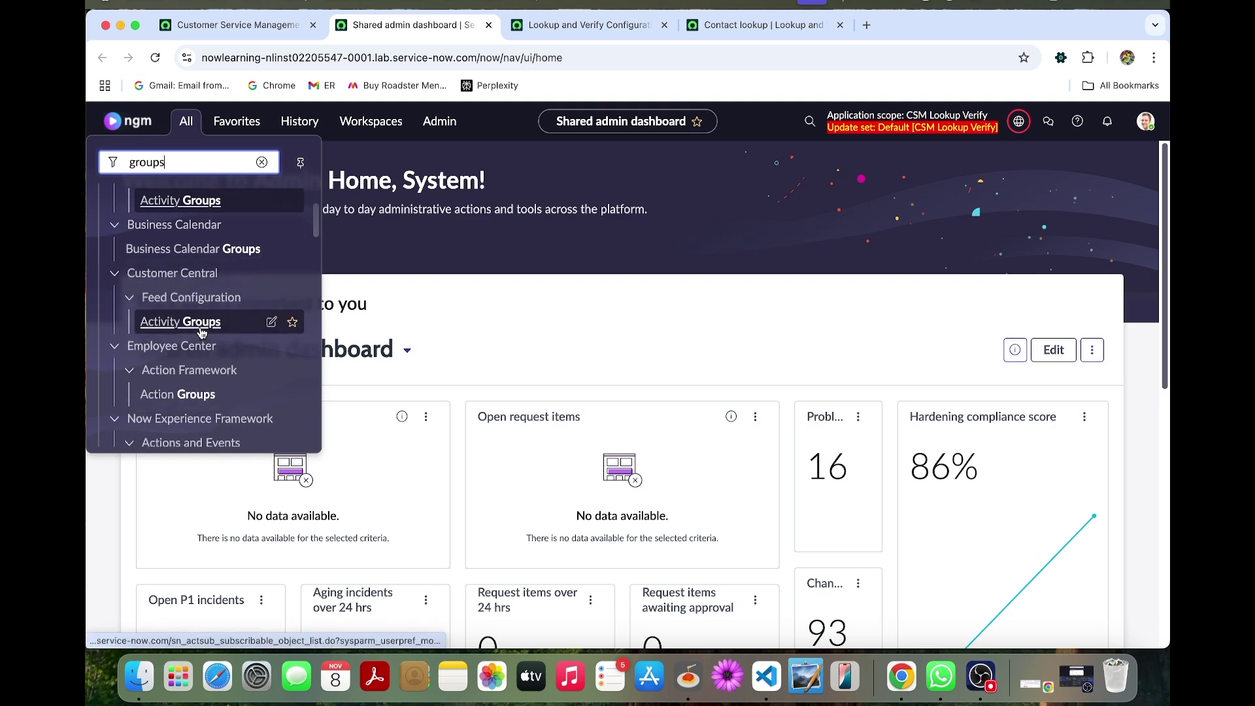
{"action": "scroll", "coordinate": [201, 332], "scroll_direction": "down", "scroll_amount": 10}
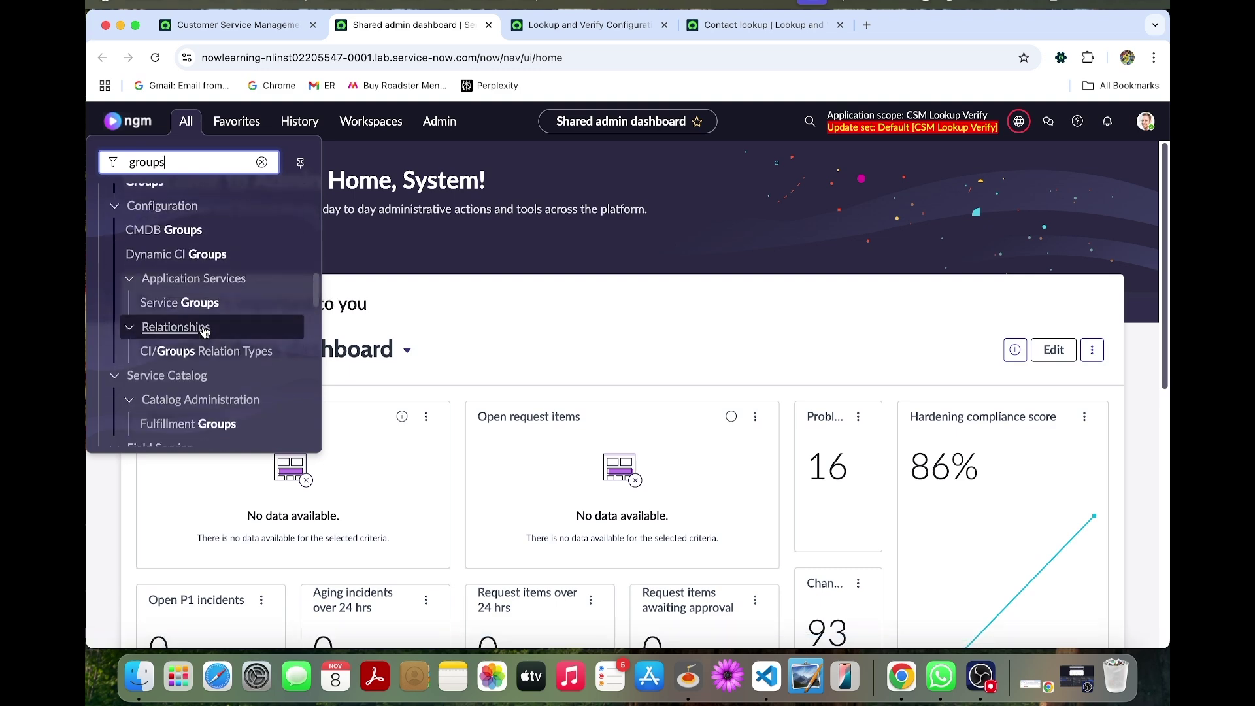
{"action": "scroll", "coordinate": [205, 332], "scroll_direction": "down", "scroll_amount": 10}
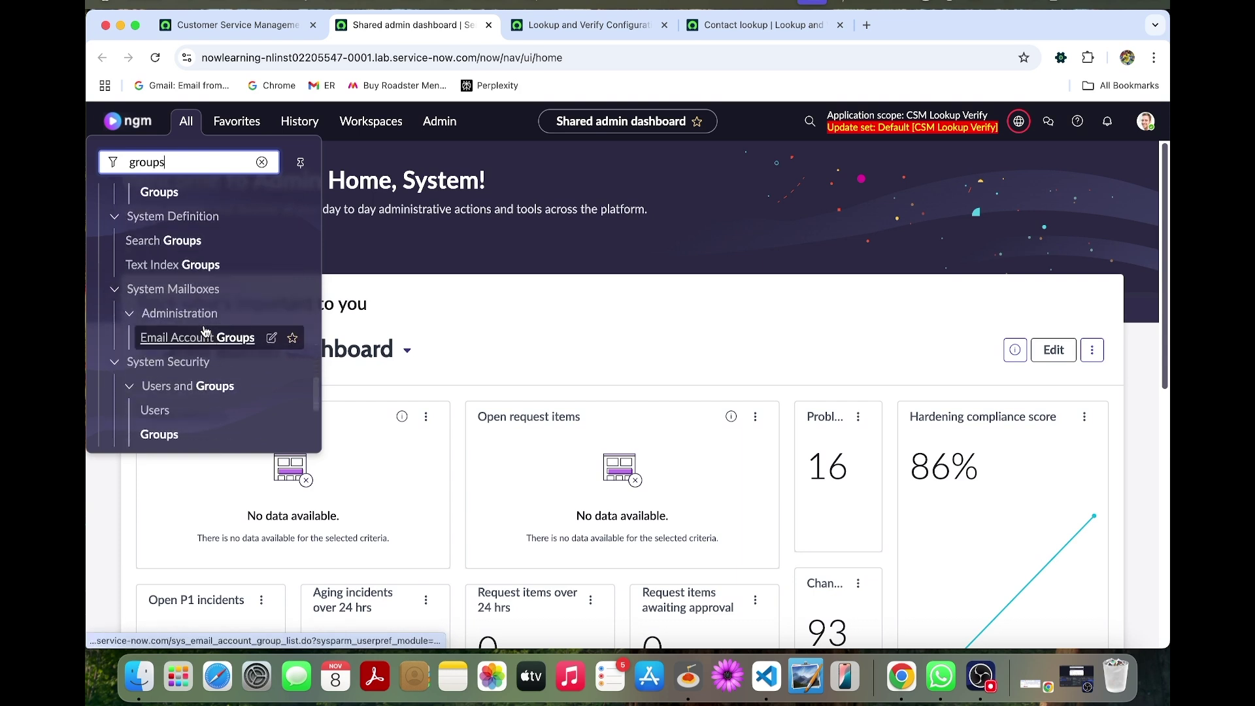
{"action": "scroll", "coordinate": [204, 330], "scroll_direction": "down", "scroll_amount": 5}
{"action": "scroll", "coordinate": [203, 327], "scroll_direction": "up", "scroll_amount": 2}
{"action": "scroll", "coordinate": [205, 331], "scroll_direction": "down", "scroll_amount": 3}
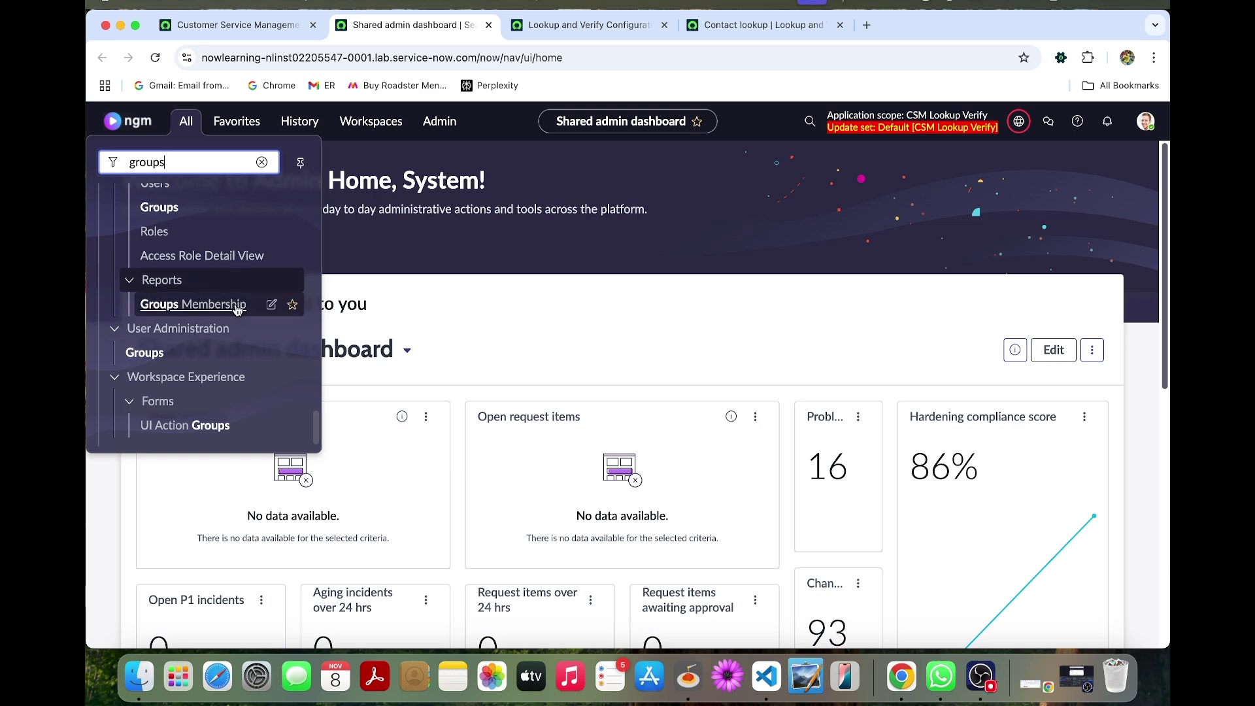
{"action": "left_click", "coordinate": [157, 356], "text": "super"}
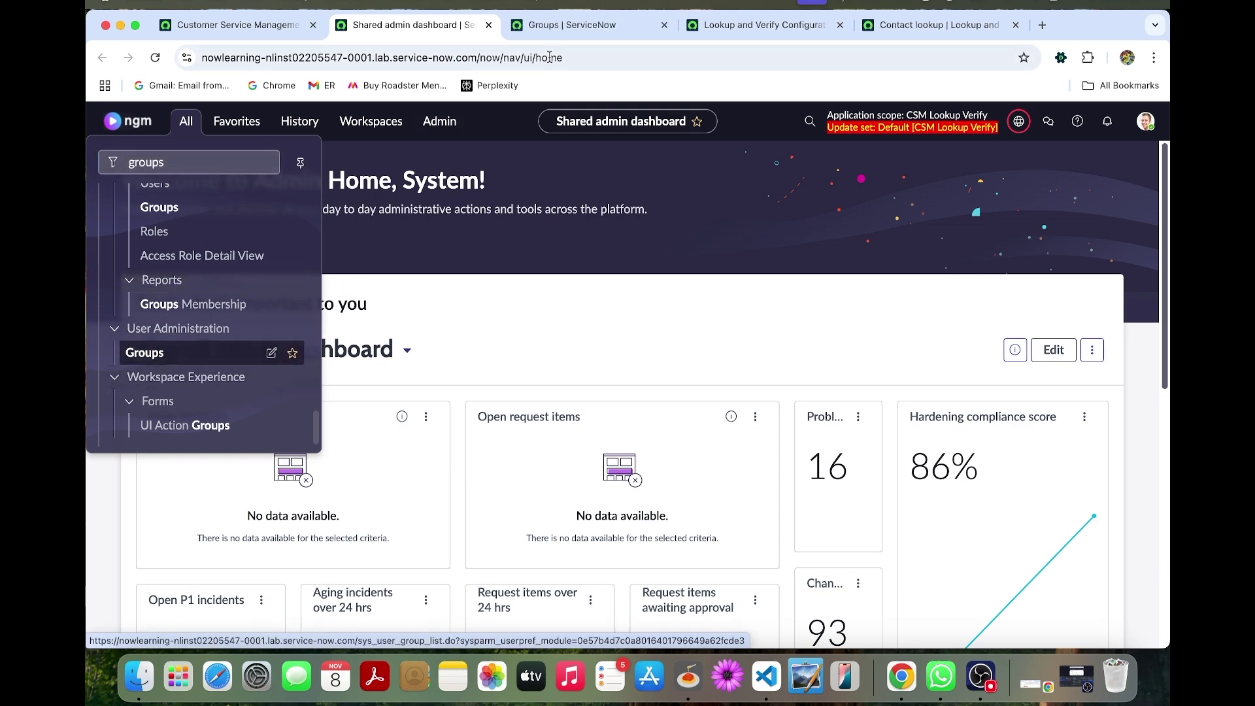
Filter Groups by name 'customer service support' and open that group record in a new tab.
{"action": "left_click", "coordinate": [597, 29]}
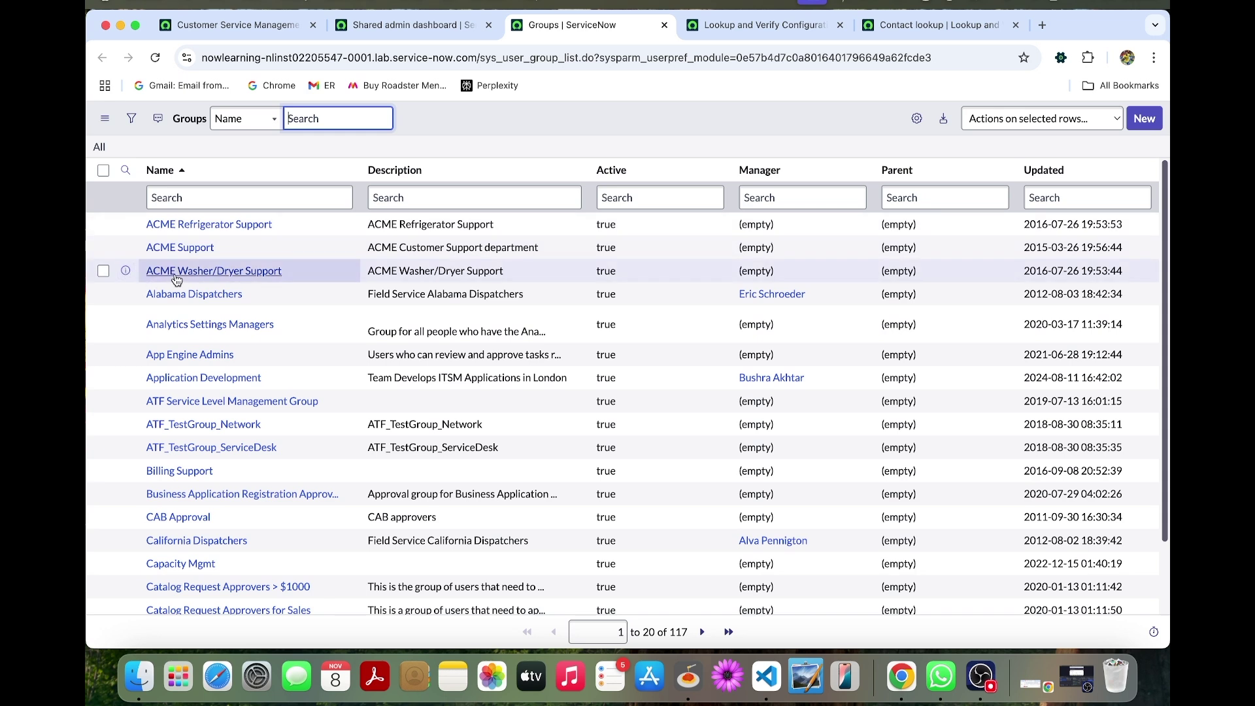
{"action": "left_click", "coordinate": [237, 196]}
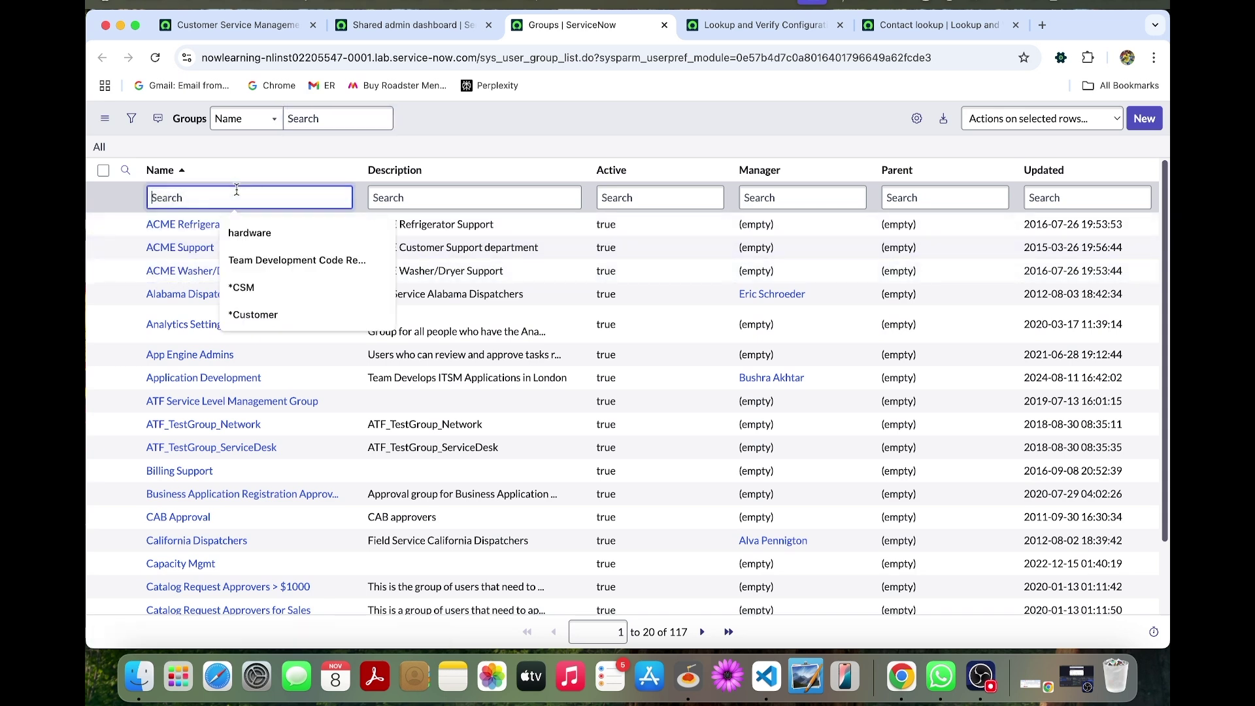
{"action": "type", "text": "cus"}
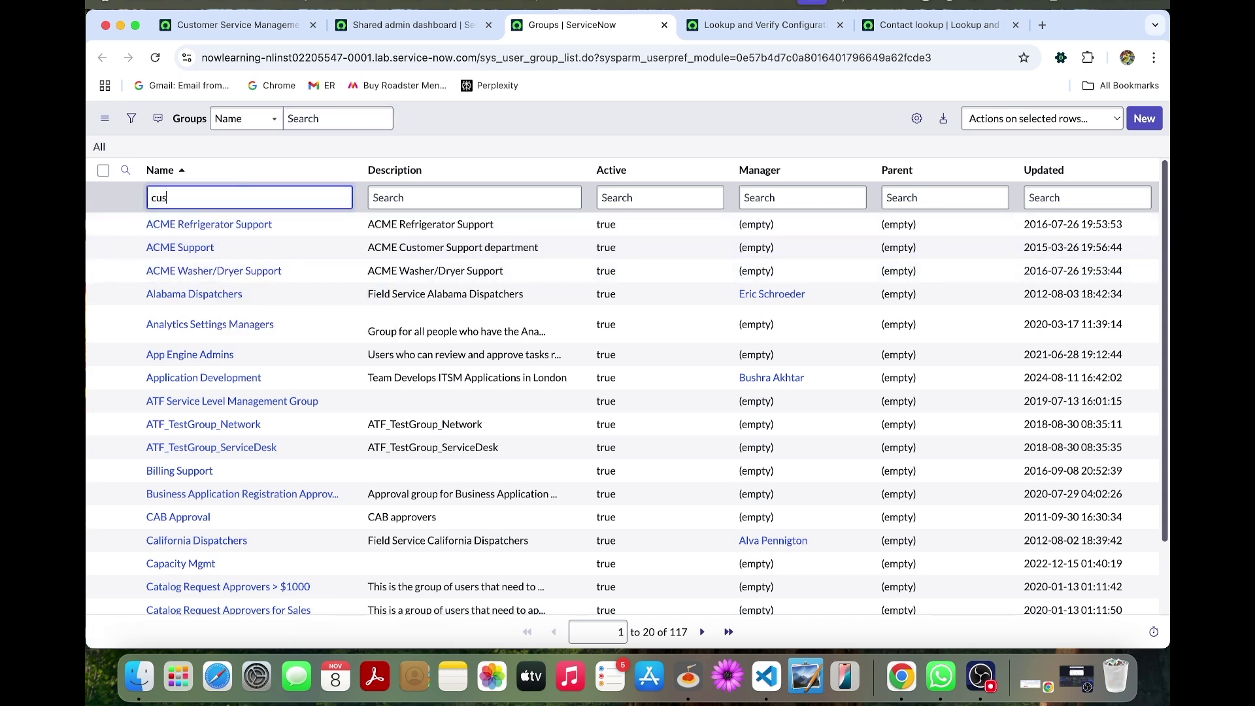
{"action": "type", "text": "tomer ser"}
{"action": "type", "text": "vice support"}
{"action": "key", "text": "Return"}
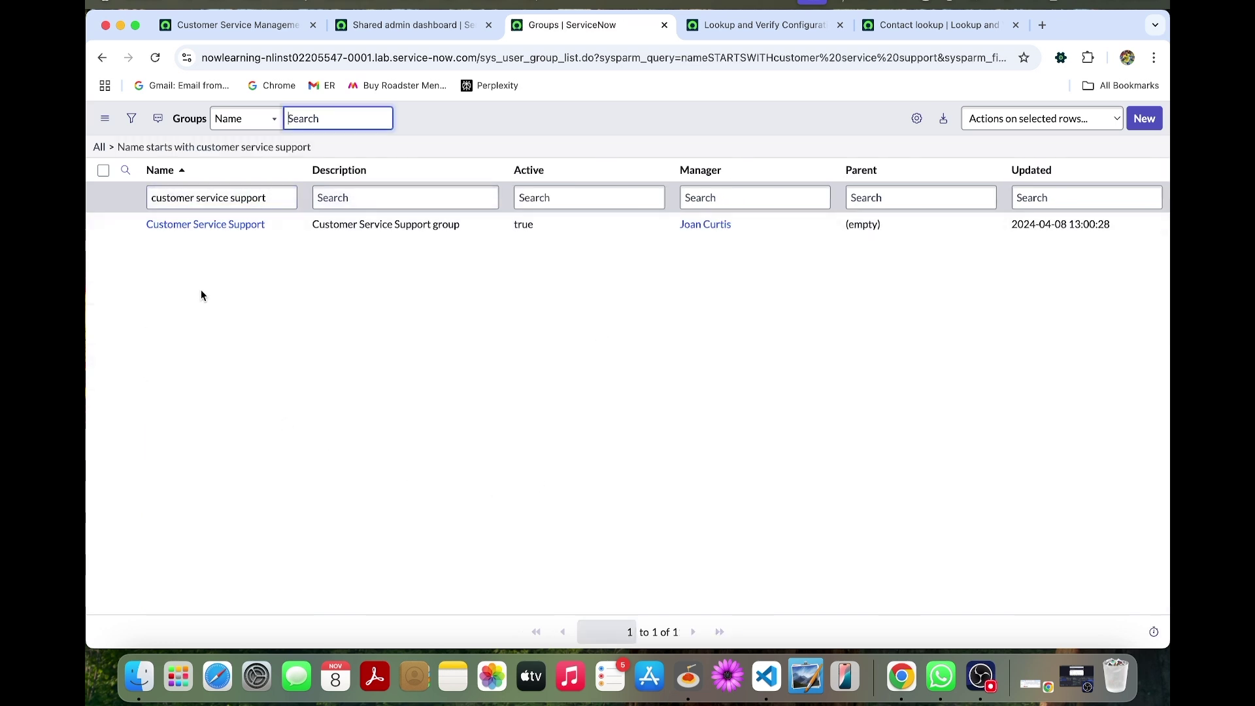
{"action": "left_click", "coordinate": [216, 225], "text": "super"}
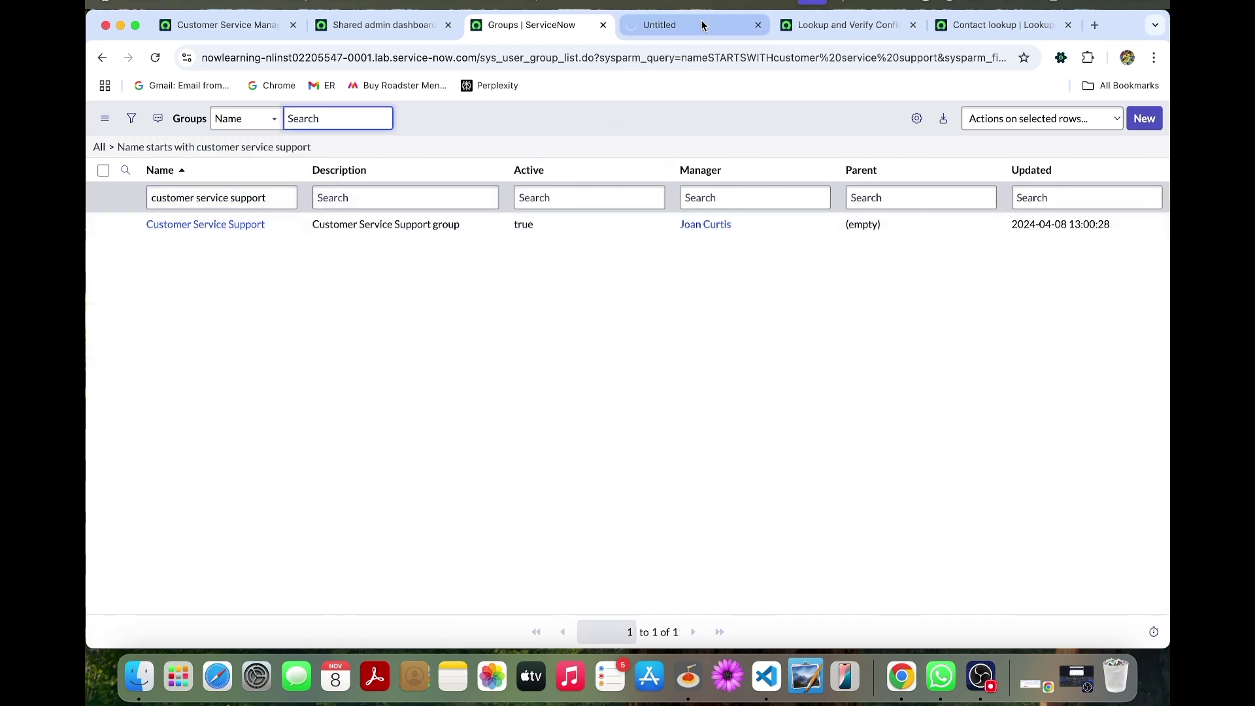
{"action": "key", "text": "ctrl+Tab"}
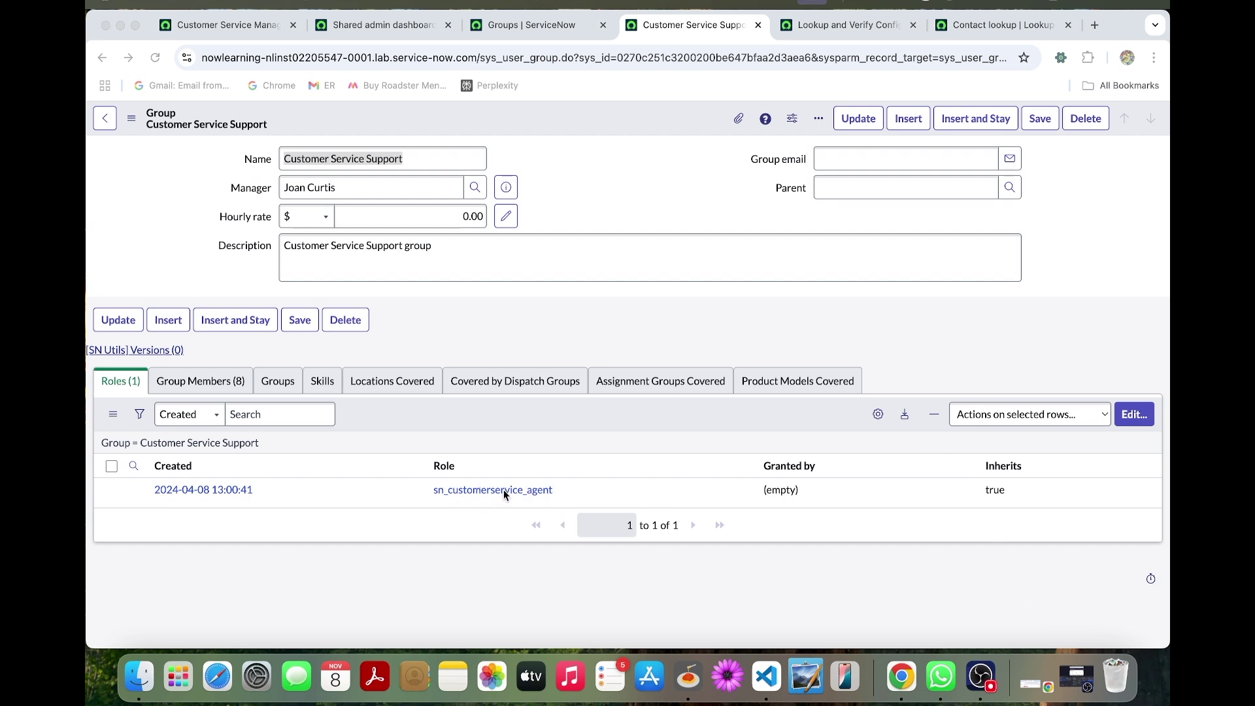
Add the sn_customerservice.contact_manager role to the group's roles and save.
{"action": "left_click", "coordinate": [1144, 416]}
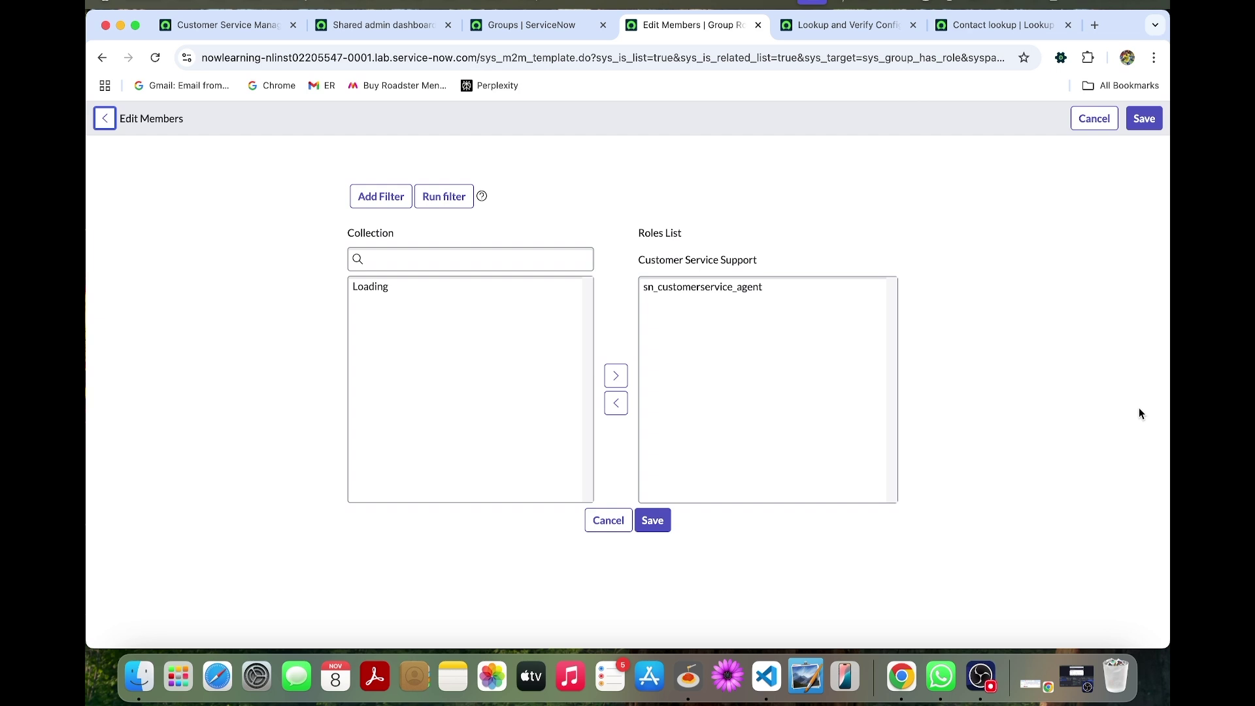
{"action": "type", "text": "sn"}
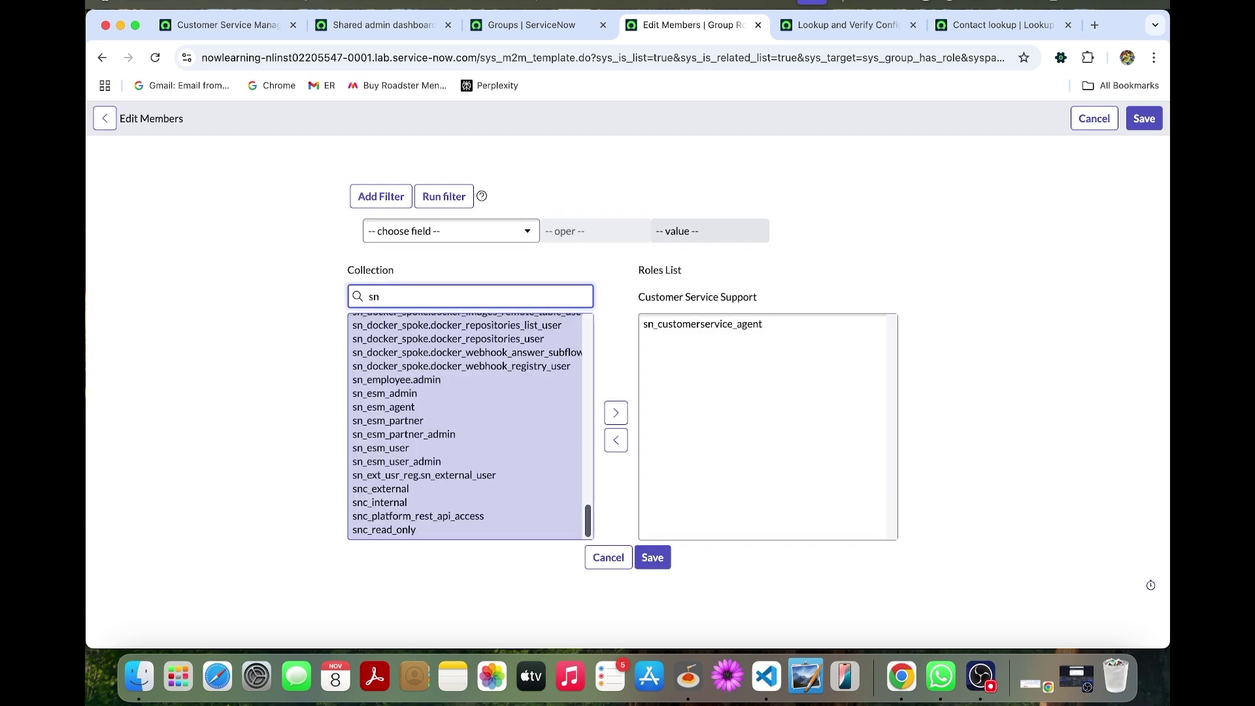
{"action": "type", "text": "_cus"}
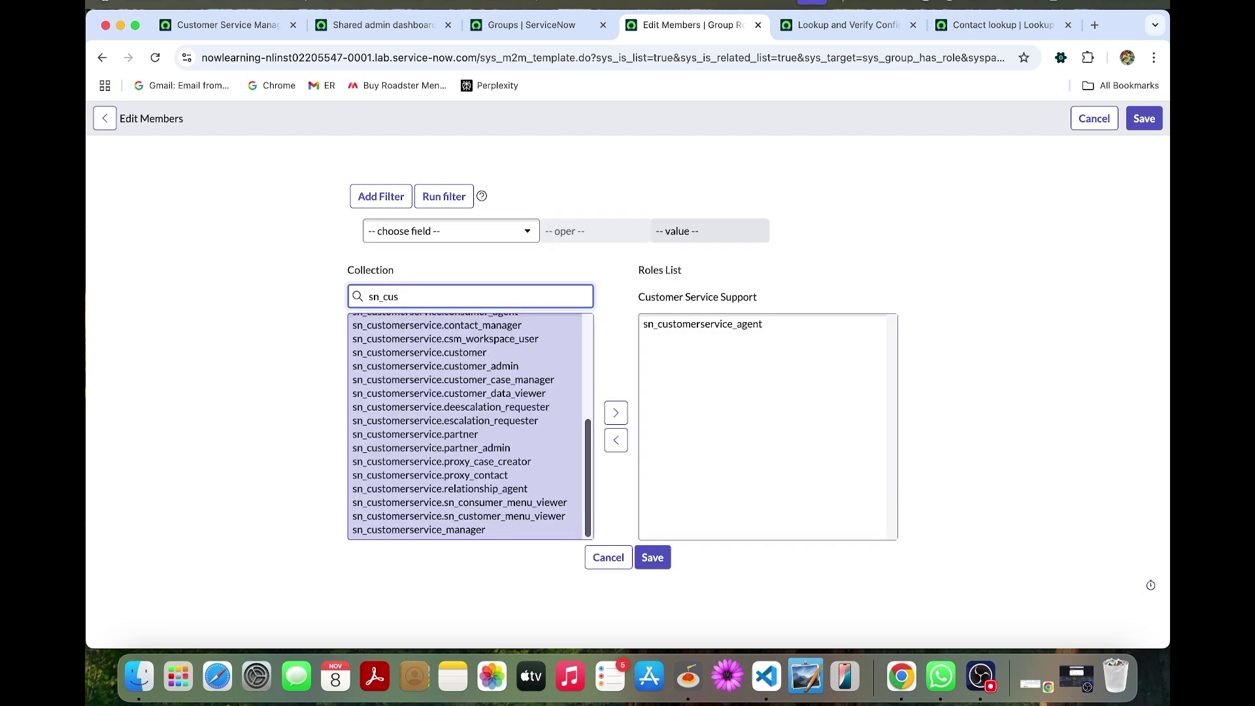
{"action": "type", "text": "tomer"}
{"action": "left_click", "coordinate": [492, 330]}
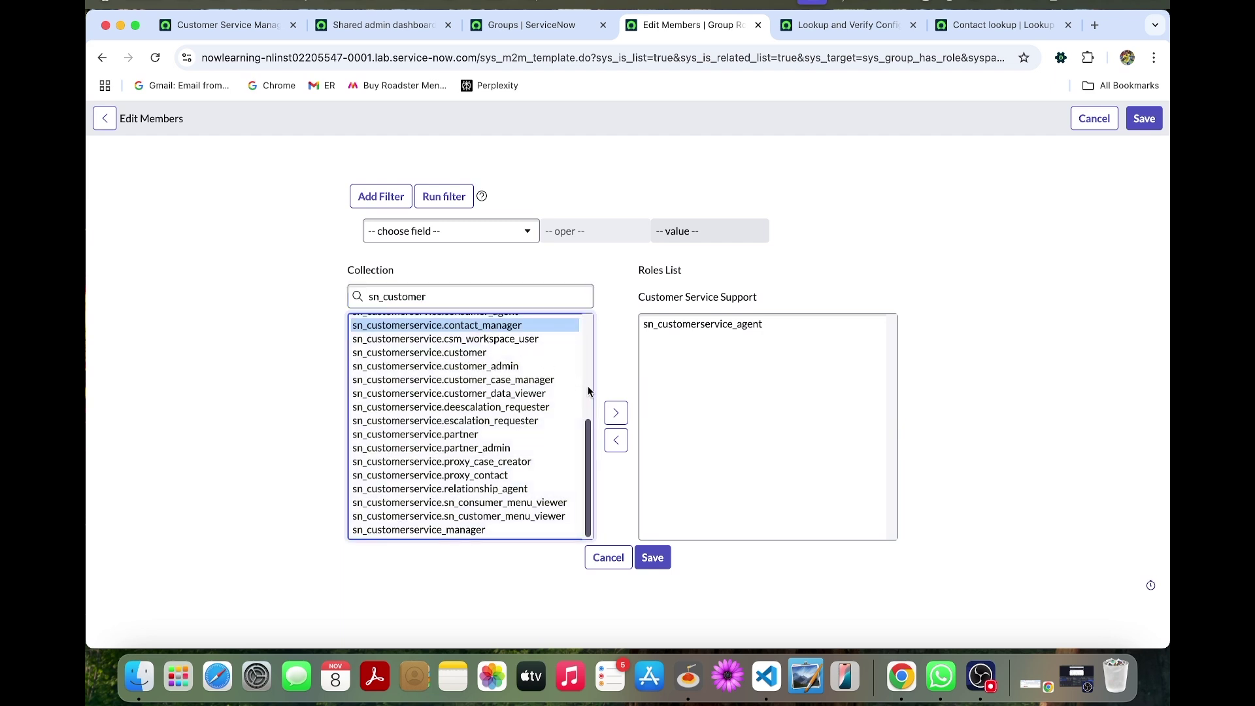
{"action": "left_click", "coordinate": [612, 414]}
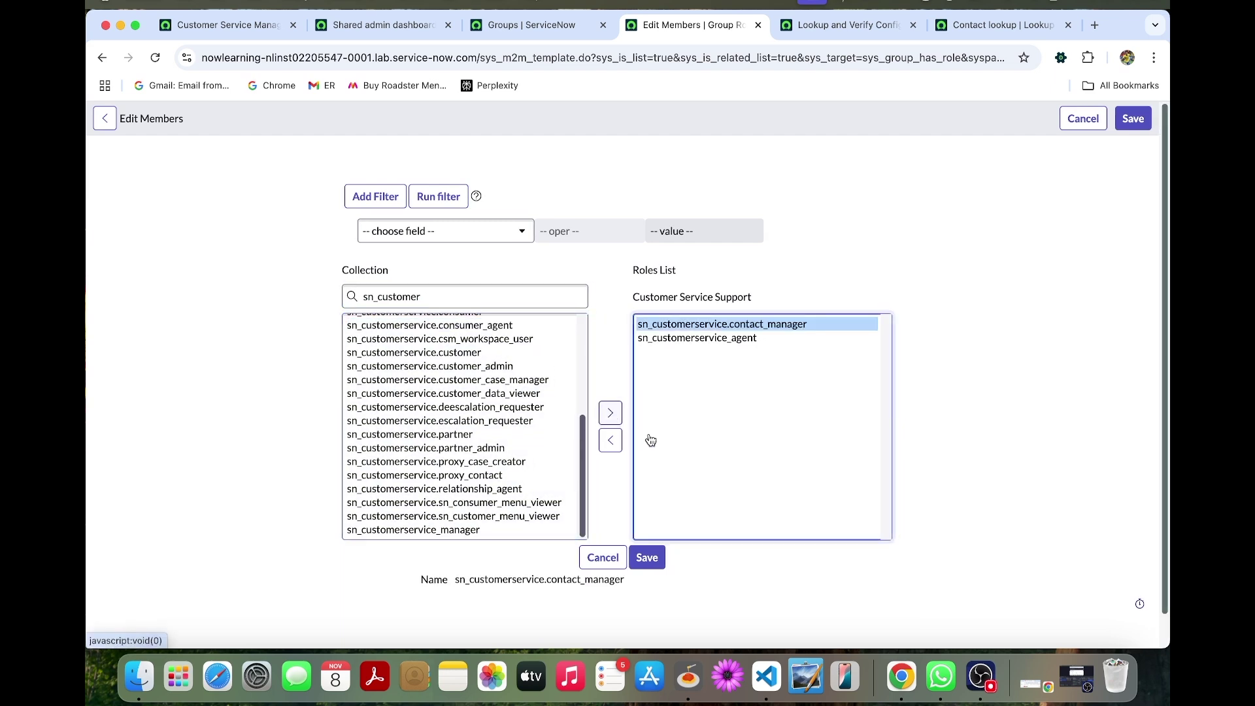
{"action": "left_click", "coordinate": [647, 558]}
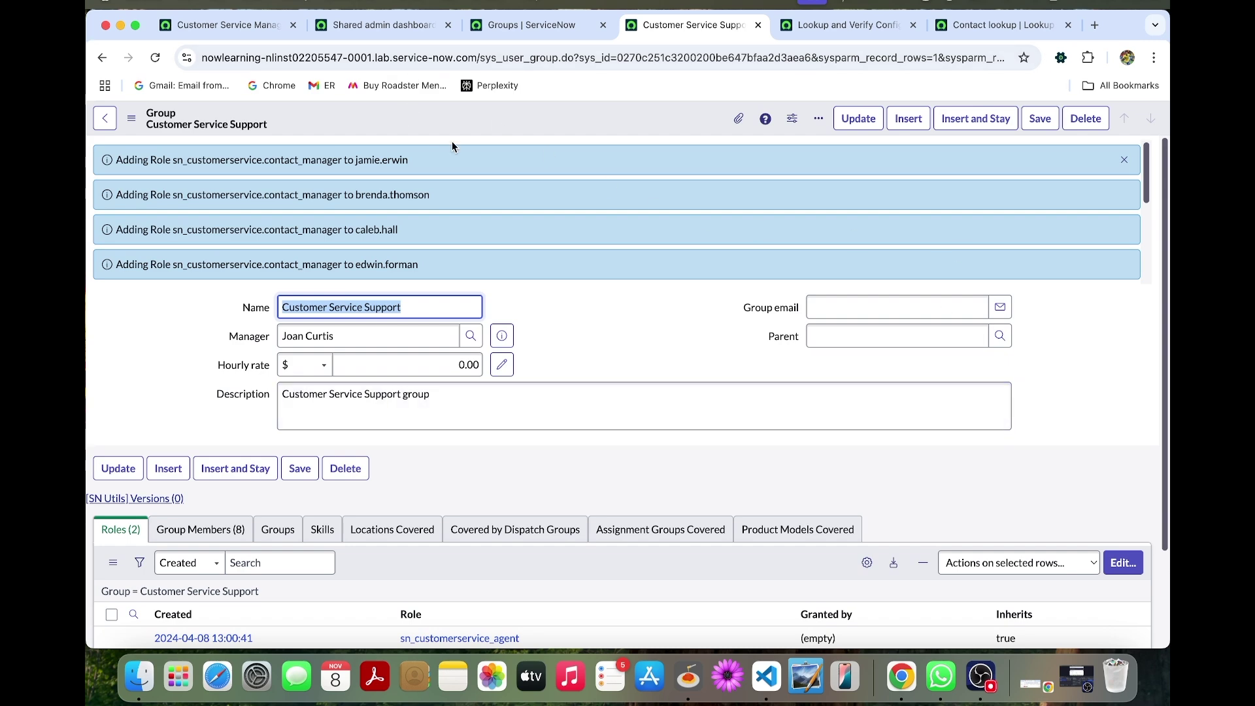
From the admin dashboard, open the CSM/FSM Configurable Workspace in a new tab.
{"action": "left_click", "coordinate": [386, 25]}
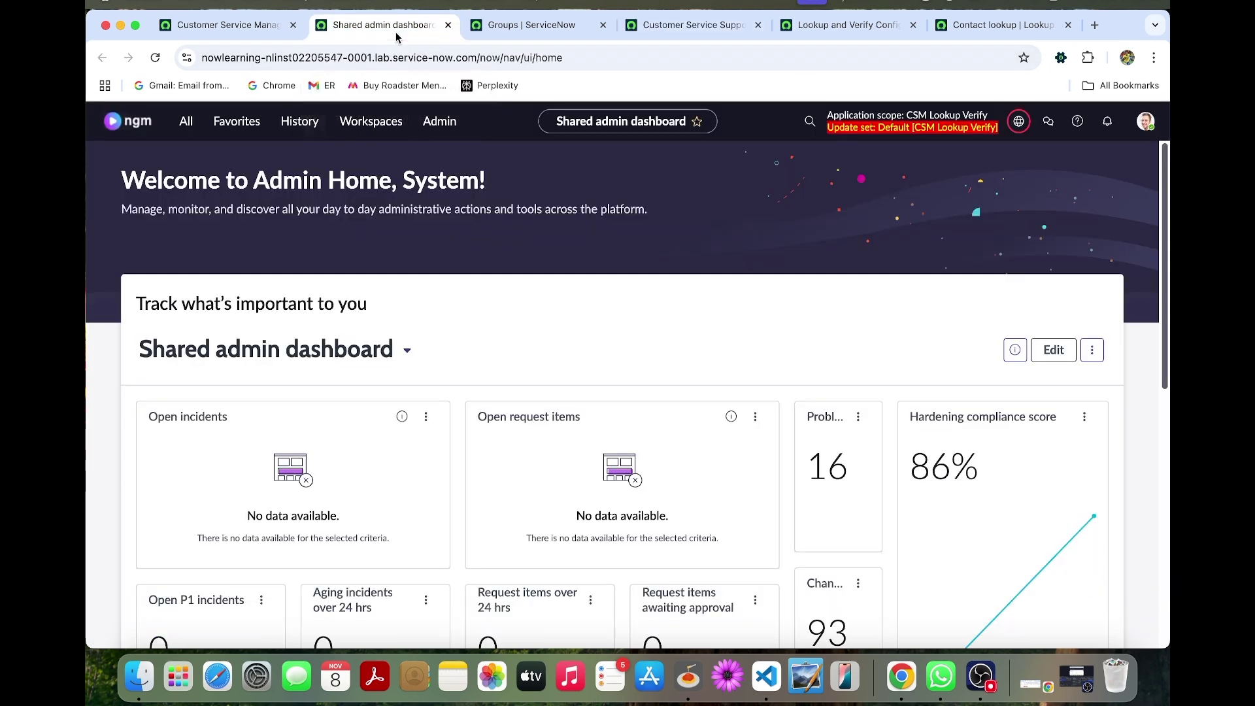
{"action": "left_click", "coordinate": [370, 120]}
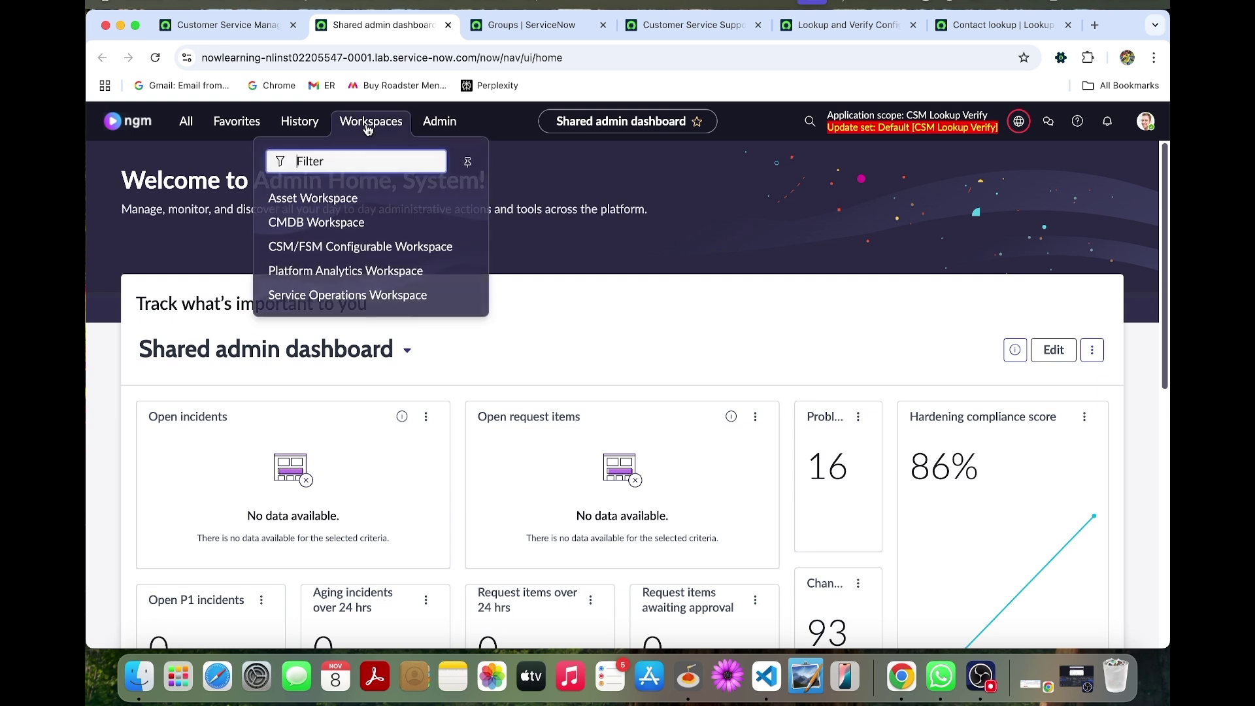
{"action": "left_click", "coordinate": [327, 244]}
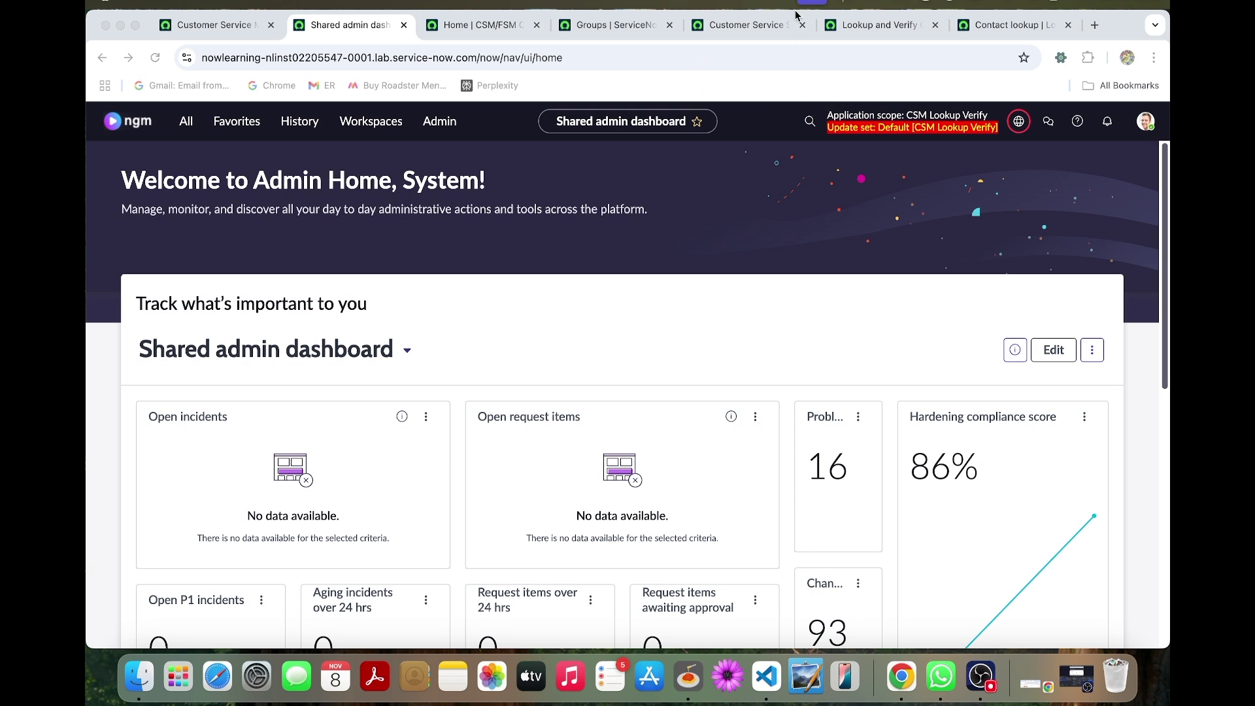
Impersonate the most recently impersonated agent user from the avatar menu.
{"action": "left_click", "coordinate": [1146, 121]}
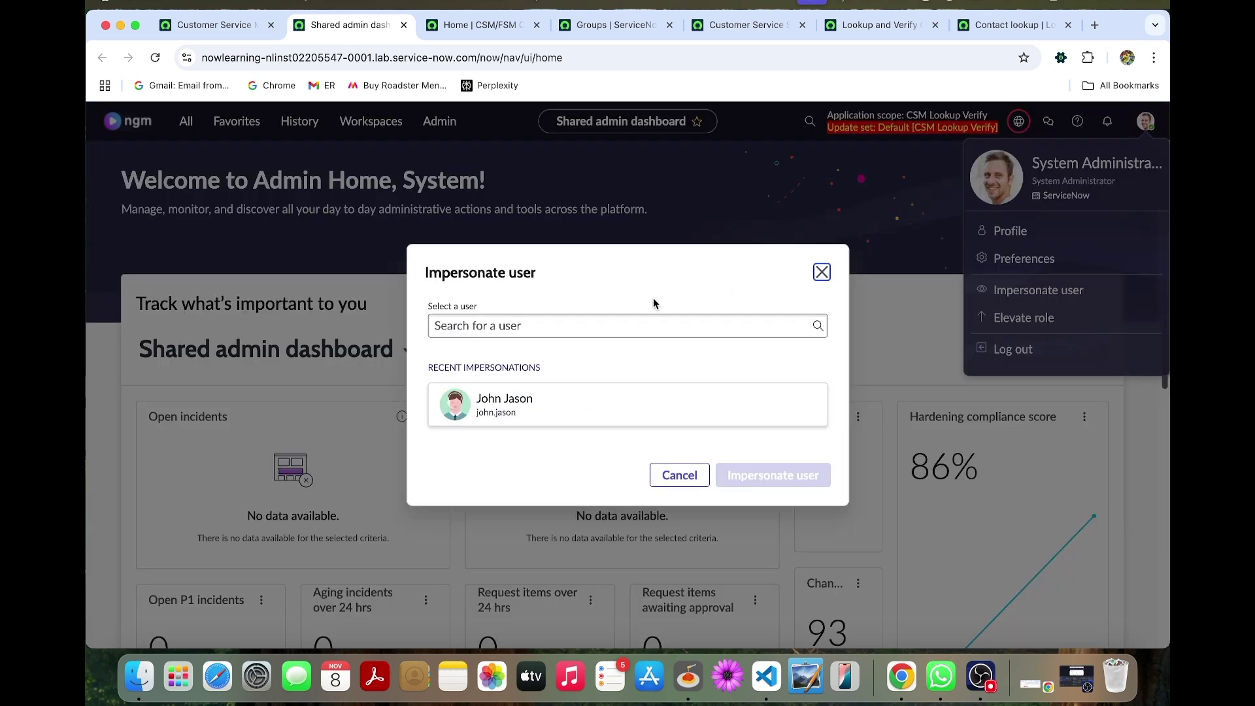
{"action": "left_click", "coordinate": [524, 414]}
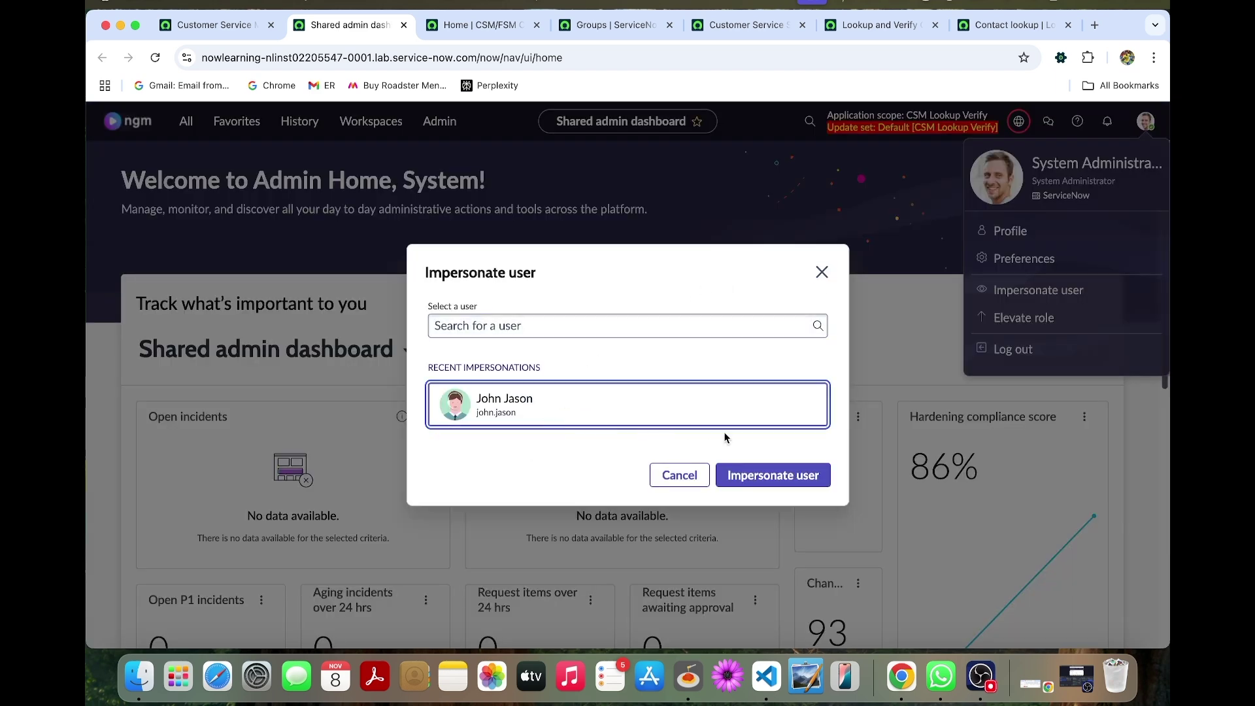
{"action": "left_click", "coordinate": [772, 475]}
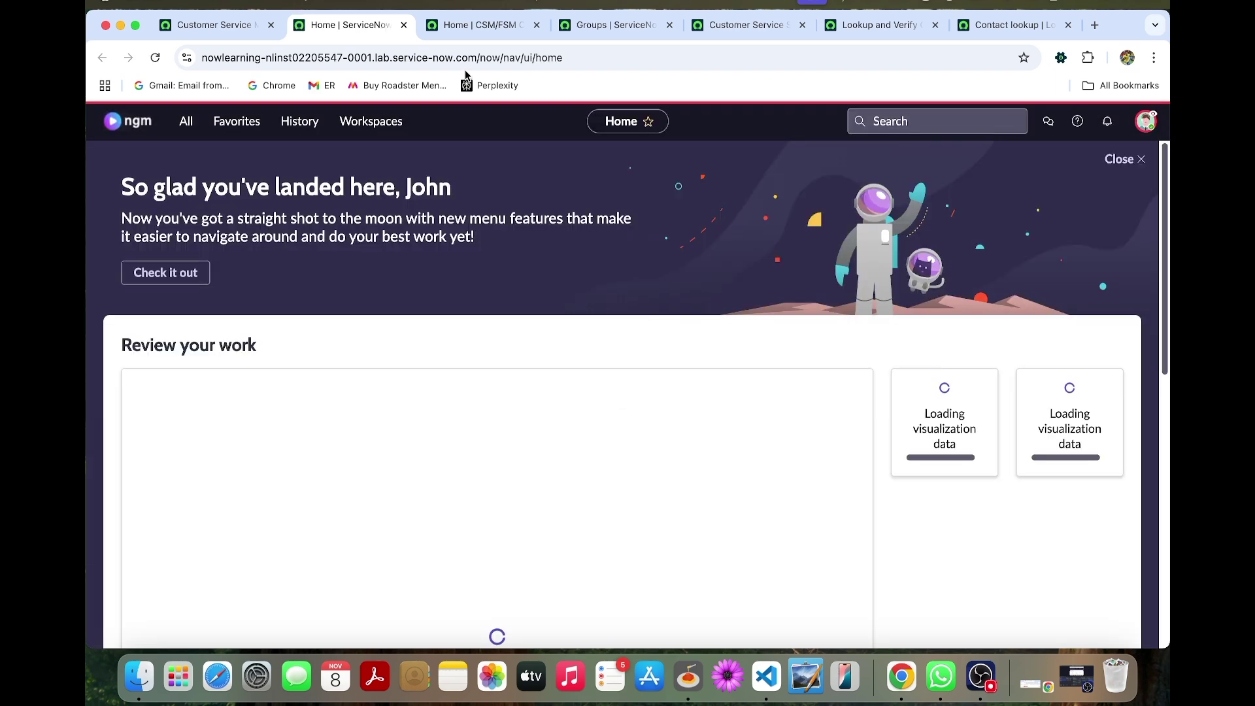
In the CSM/FSM Configurable Workspace, start a new Phone interaction for account Shark Hotels.
{"action": "left_click", "coordinate": [389, 127]}
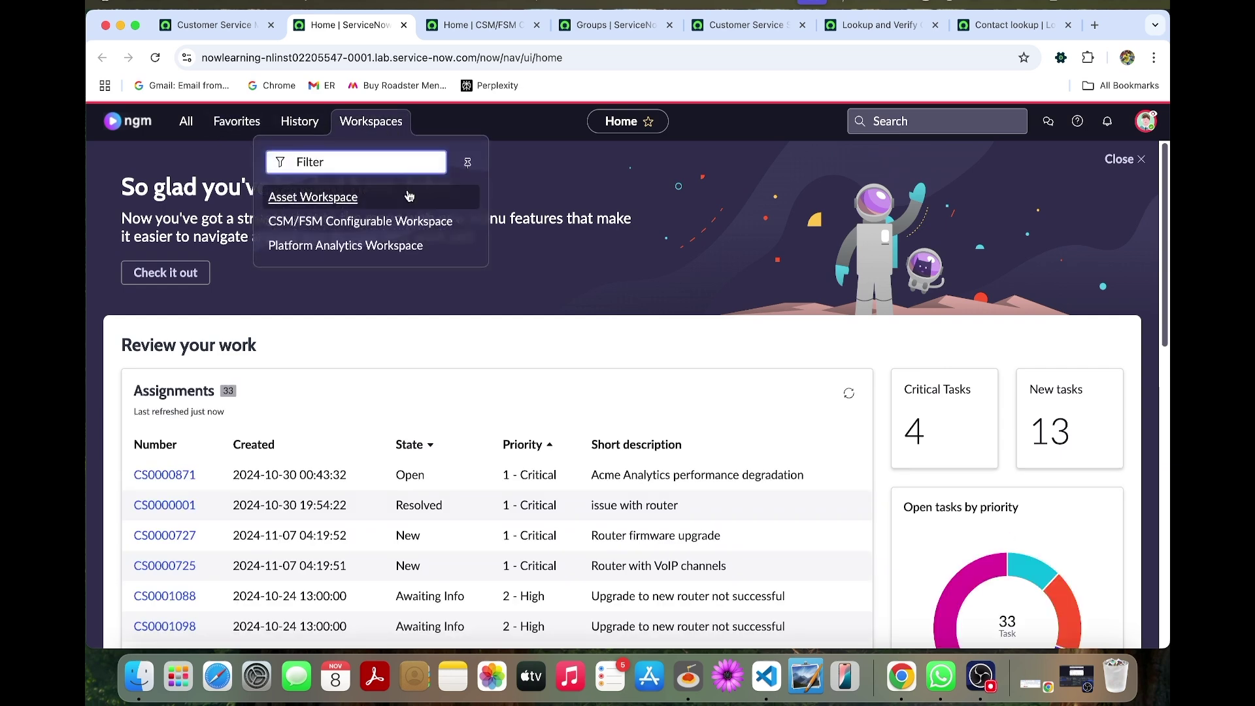
{"action": "left_click", "coordinate": [416, 224]}
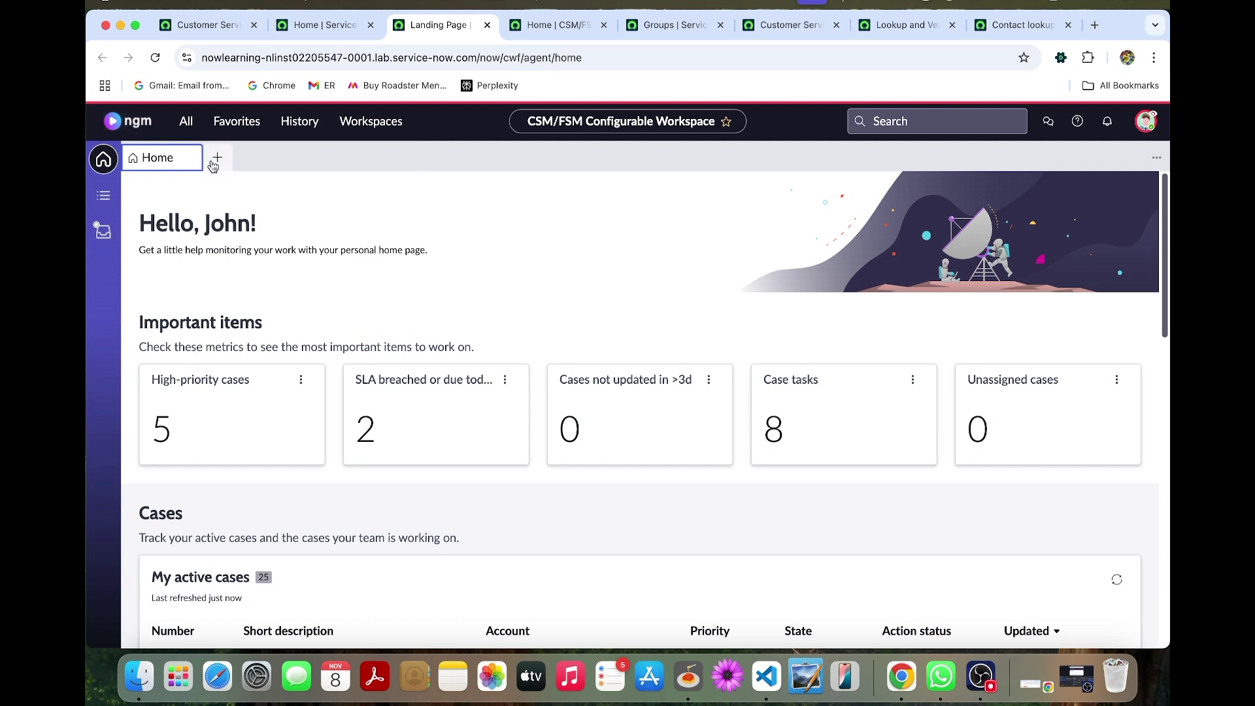
{"action": "left_click", "coordinate": [216, 162]}
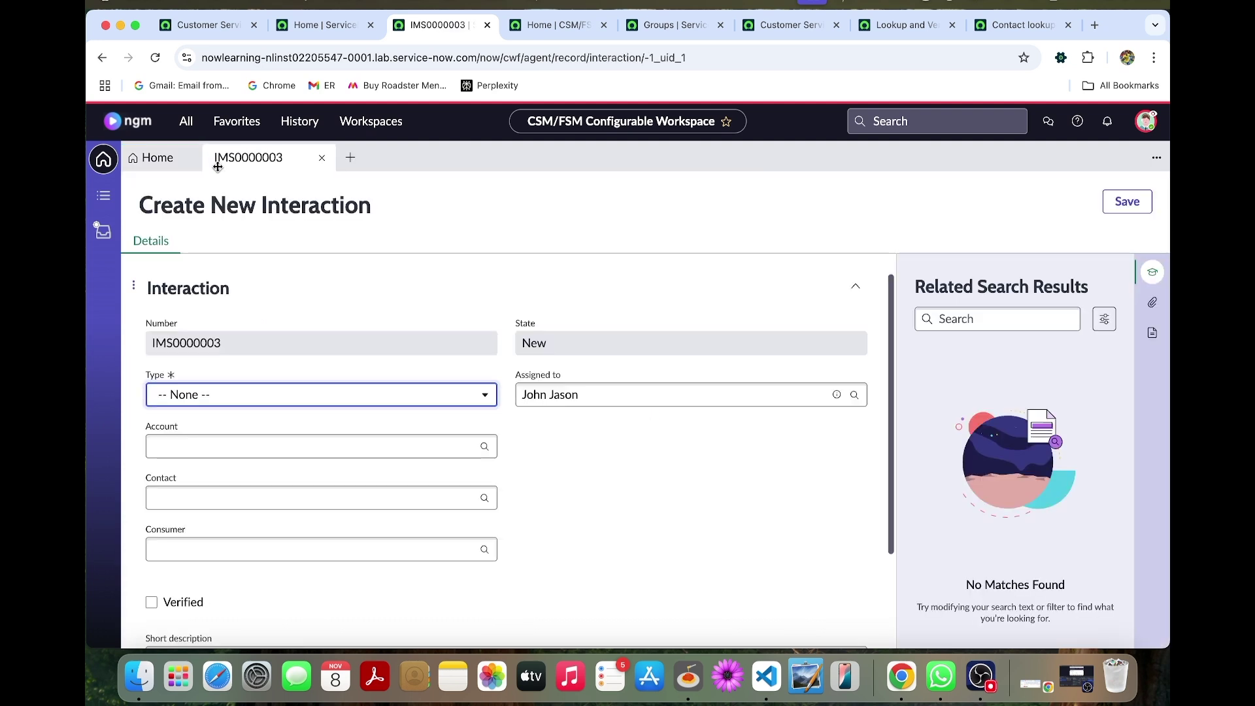
{"action": "left_click", "coordinate": [345, 393]}
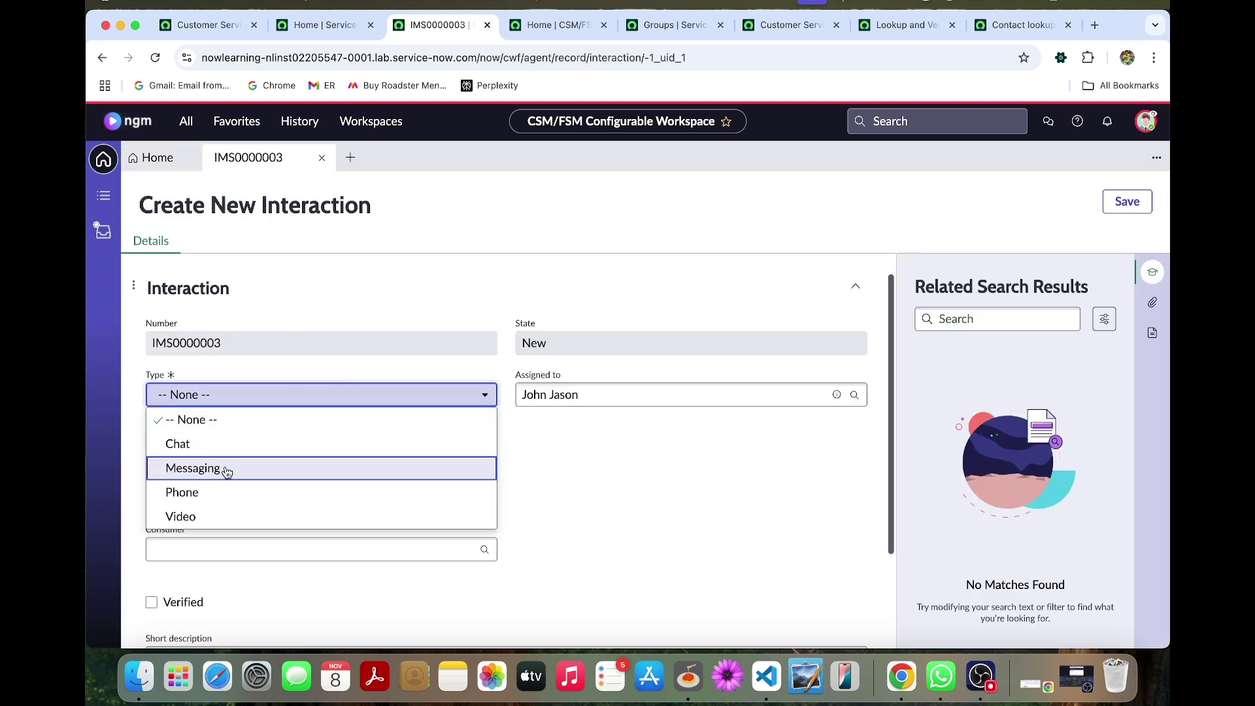
{"action": "left_click", "coordinate": [228, 497]}
{"action": "left_click", "coordinate": [236, 444]}
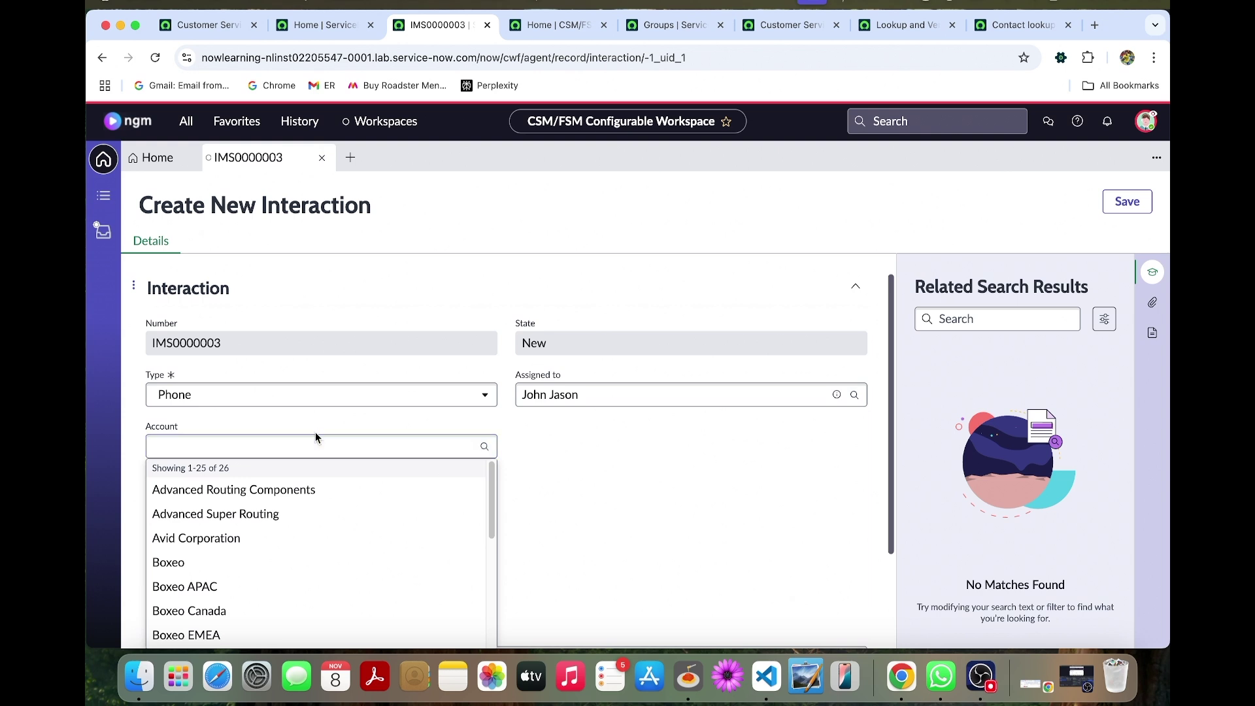
{"action": "scroll", "coordinate": [295, 536], "scroll_direction": "down", "scroll_amount": 8}
{"action": "scroll", "coordinate": [296, 535], "scroll_direction": "down", "scroll_amount": 3}
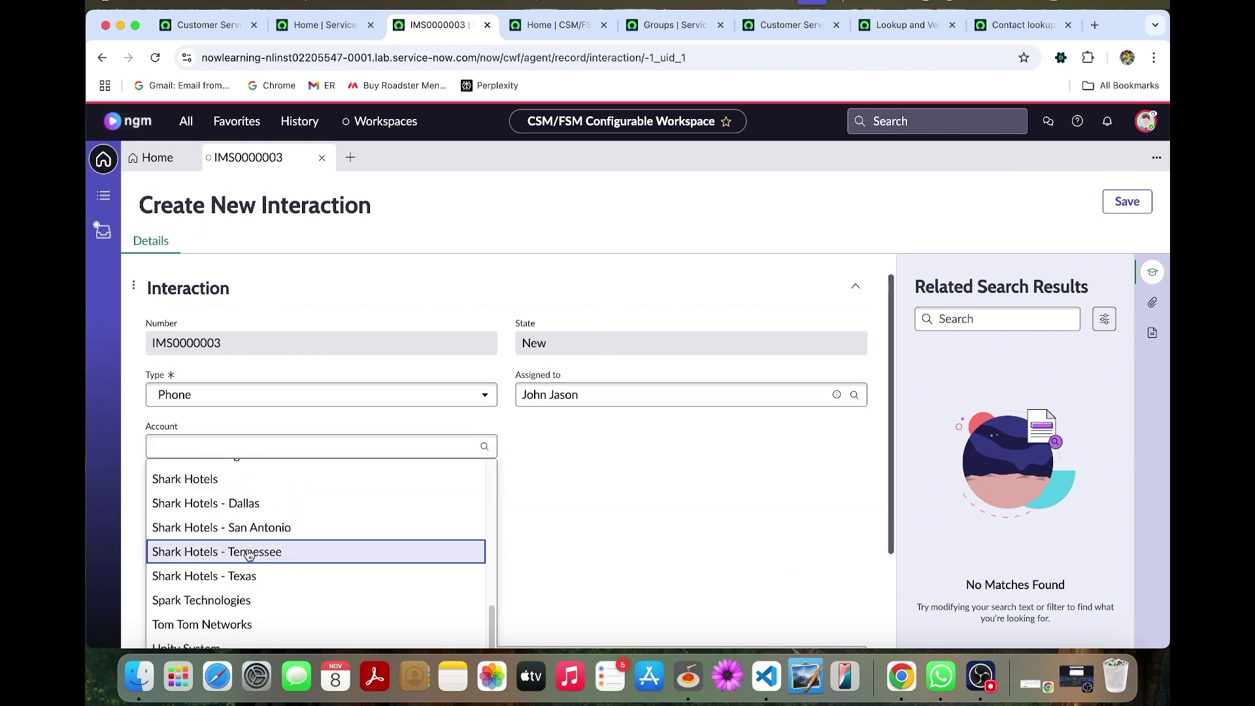
{"action": "left_click", "coordinate": [241, 480]}
Pick the matching Shark Hotels contact and save the interaction as IMS0000003.
{"action": "left_click", "coordinate": [330, 499]}
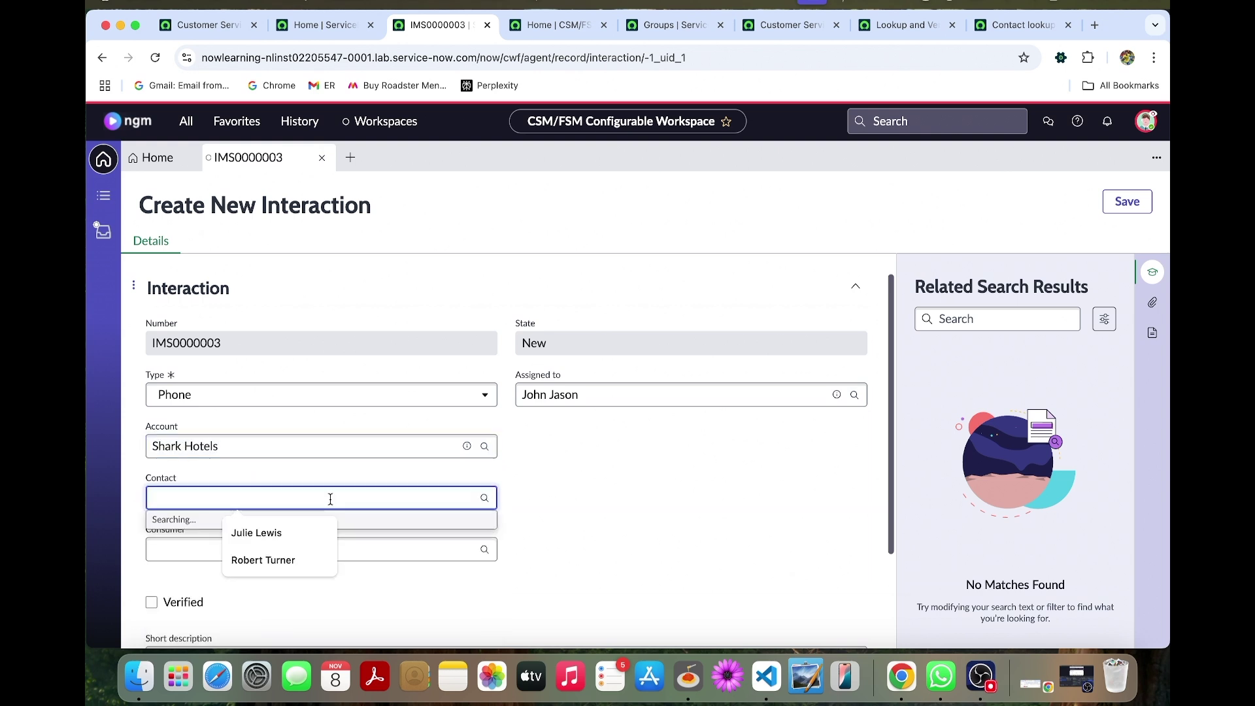
{"action": "left_click", "coordinate": [277, 563]}
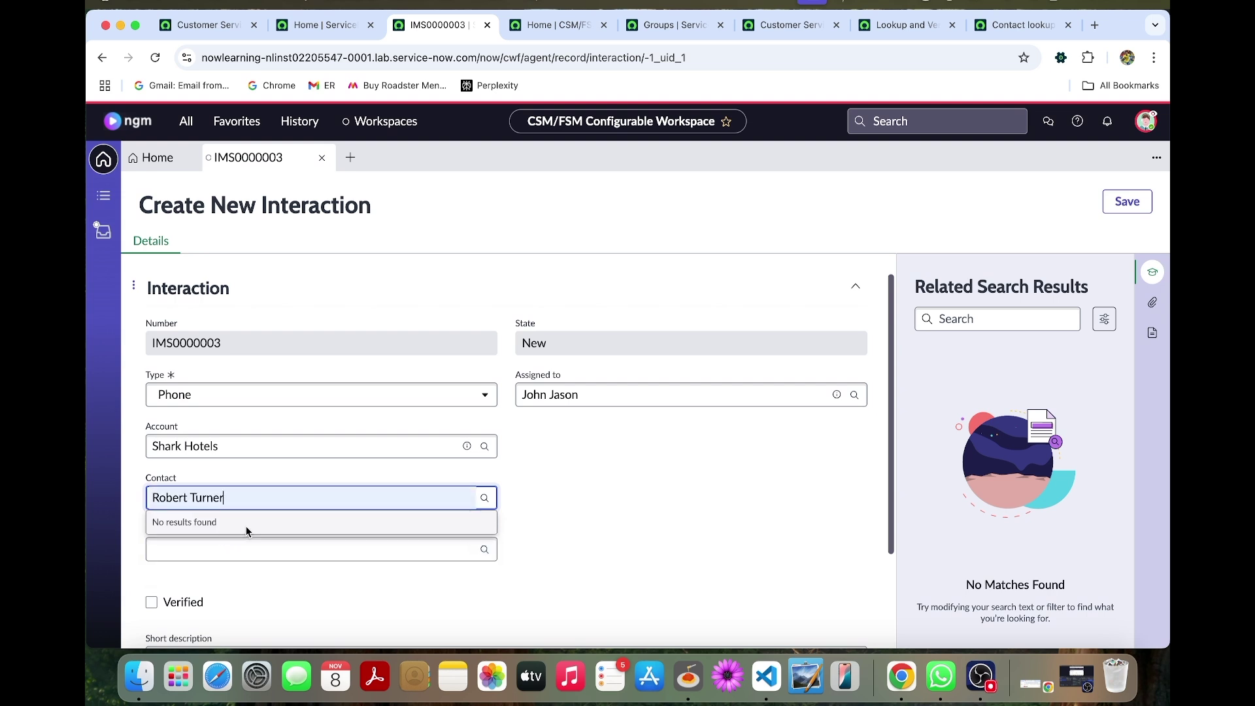
{"action": "key", "text": "BackSpace"}
{"action": "key", "text": "BackSpace"}
{"action": "key", "text": "BackSpace"}
{"action": "key", "text": "BackSpace"}
{"action": "key", "text": "BackSpace"}
{"action": "key", "text": "BackSpace"}
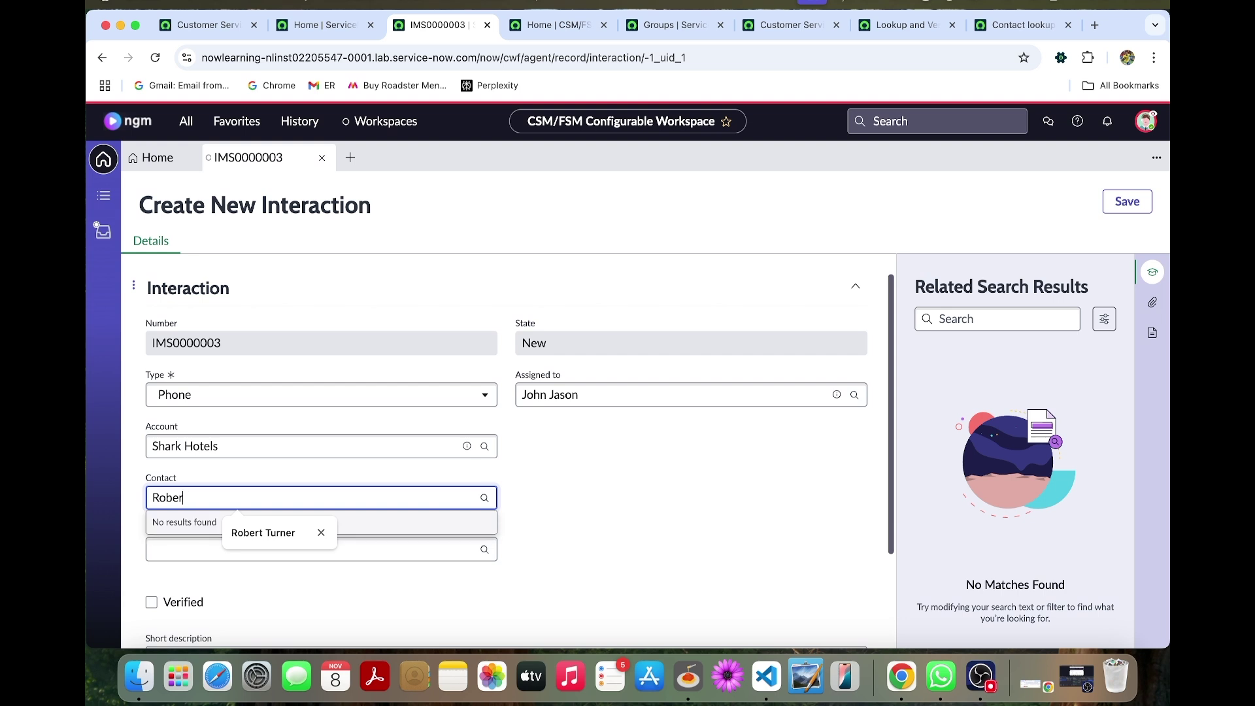
{"action": "key", "text": "BackSpace"}
{"action": "key", "text": "BackSpace"}
{"action": "key", "text": "BackSpace"}
{"action": "key", "text": "BackSpace"}
{"action": "key", "text": "BackSpace"}
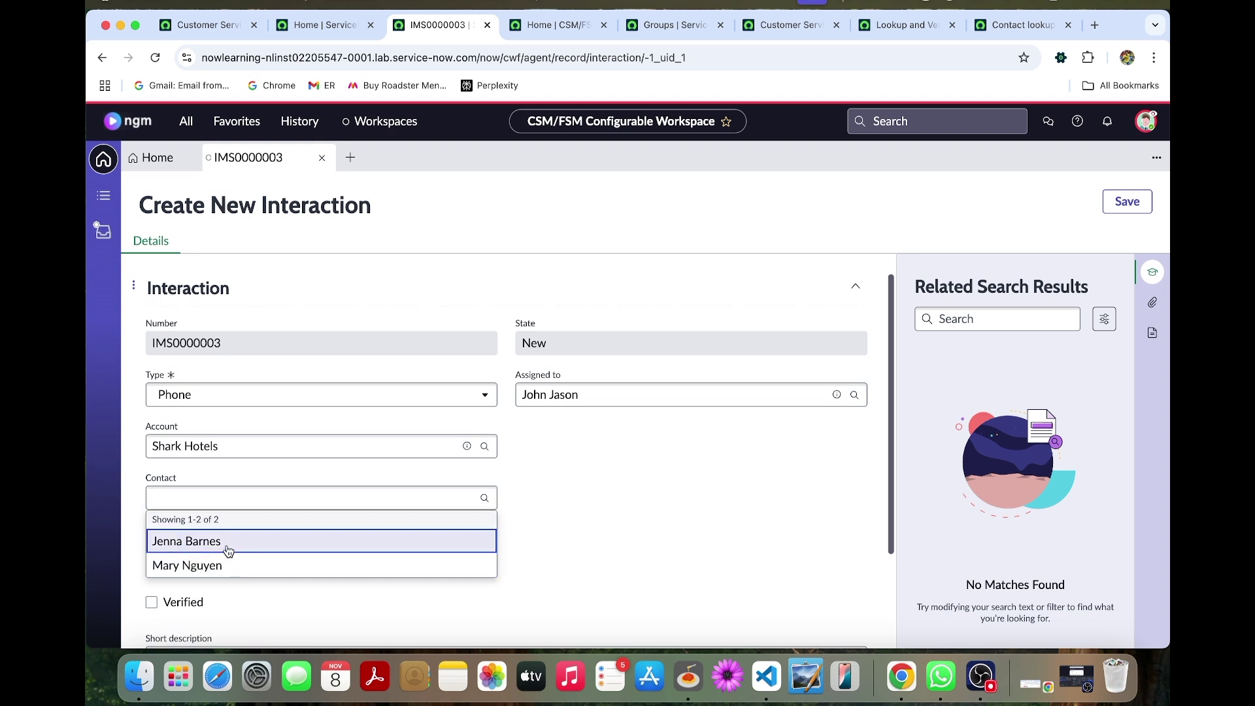
{"action": "left_click", "coordinate": [228, 551]}
{"action": "scroll", "coordinate": [234, 550], "scroll_direction": "down", "scroll_amount": 2}
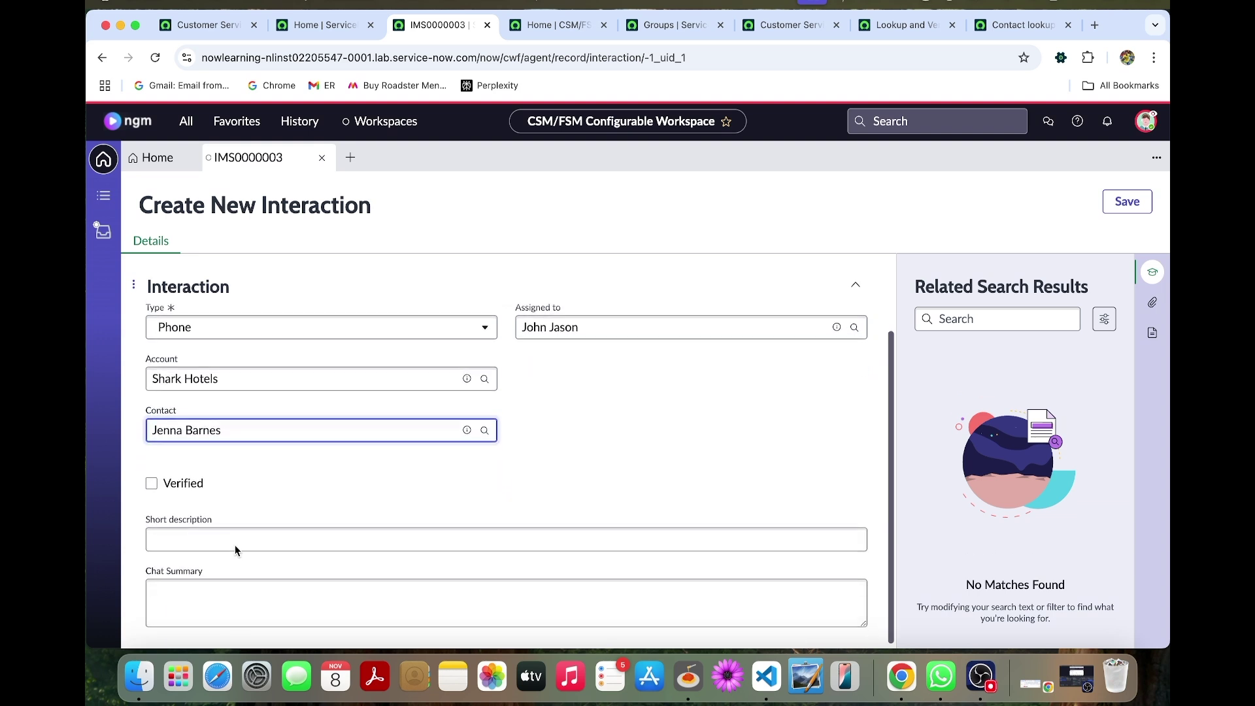
{"action": "scroll", "coordinate": [236, 551], "scroll_direction": "up", "scroll_amount": 2}
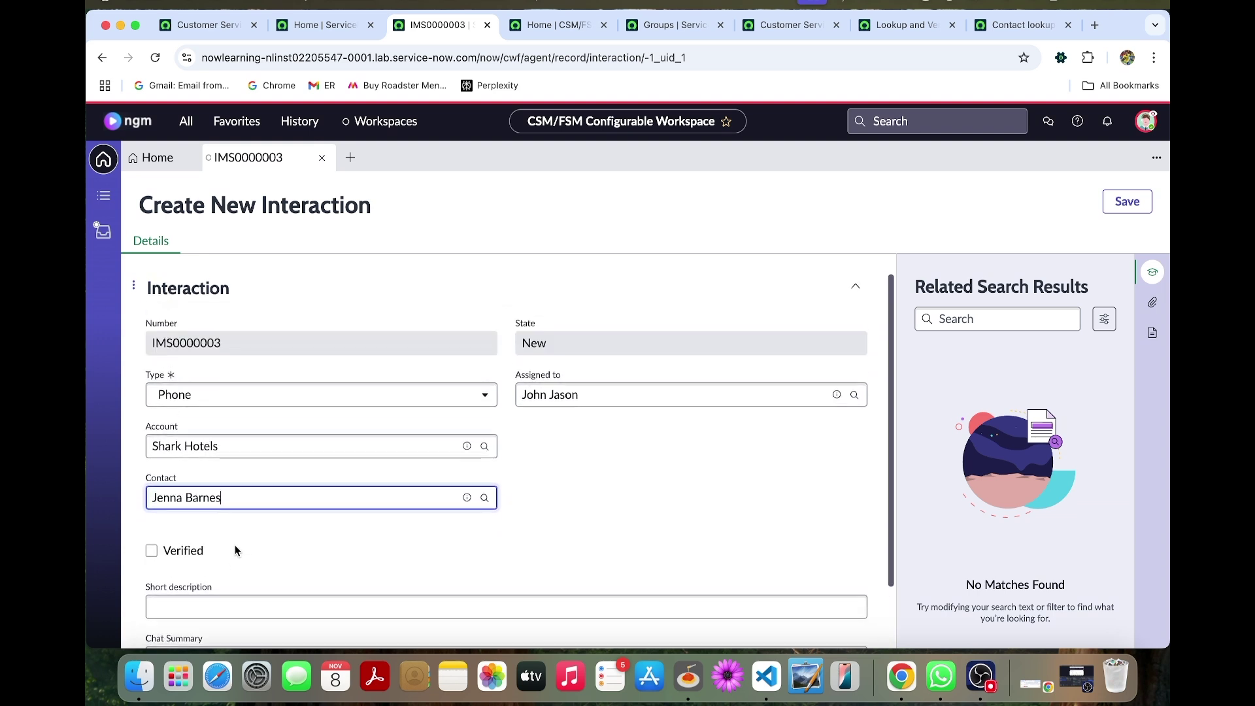
{"action": "left_click", "coordinate": [1128, 201]}
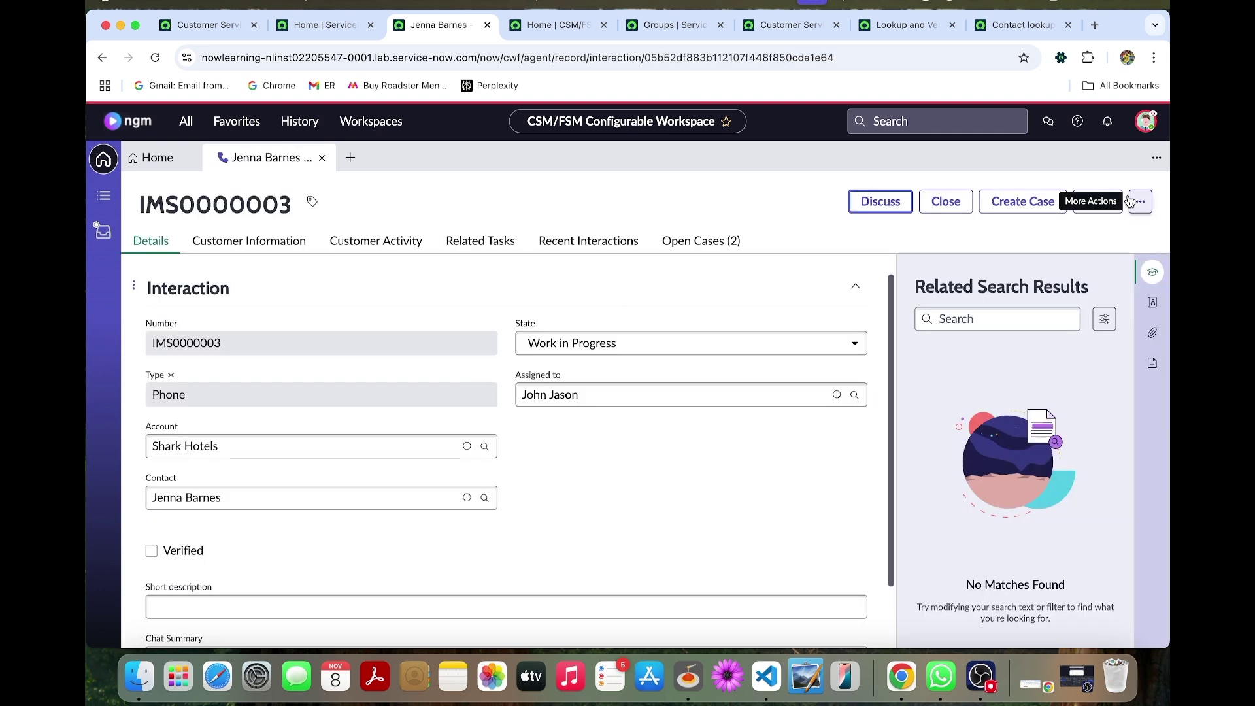
{"action": "left_click", "coordinate": [1152, 304]}
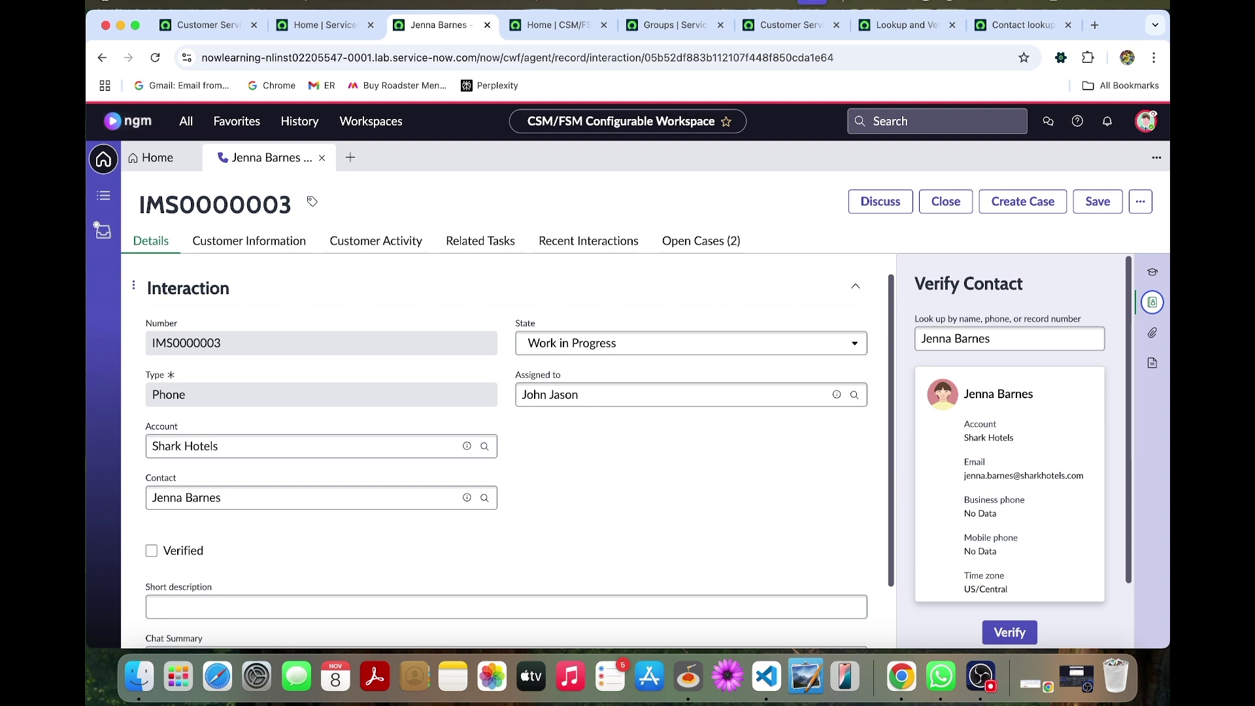
Scroll the Verify Contact panel to review the Shark Hotels contact details and the Verify and Create Contact buttons.
{"action": "scroll", "coordinate": [978, 344], "scroll_direction": "down", "scroll_amount": 2}
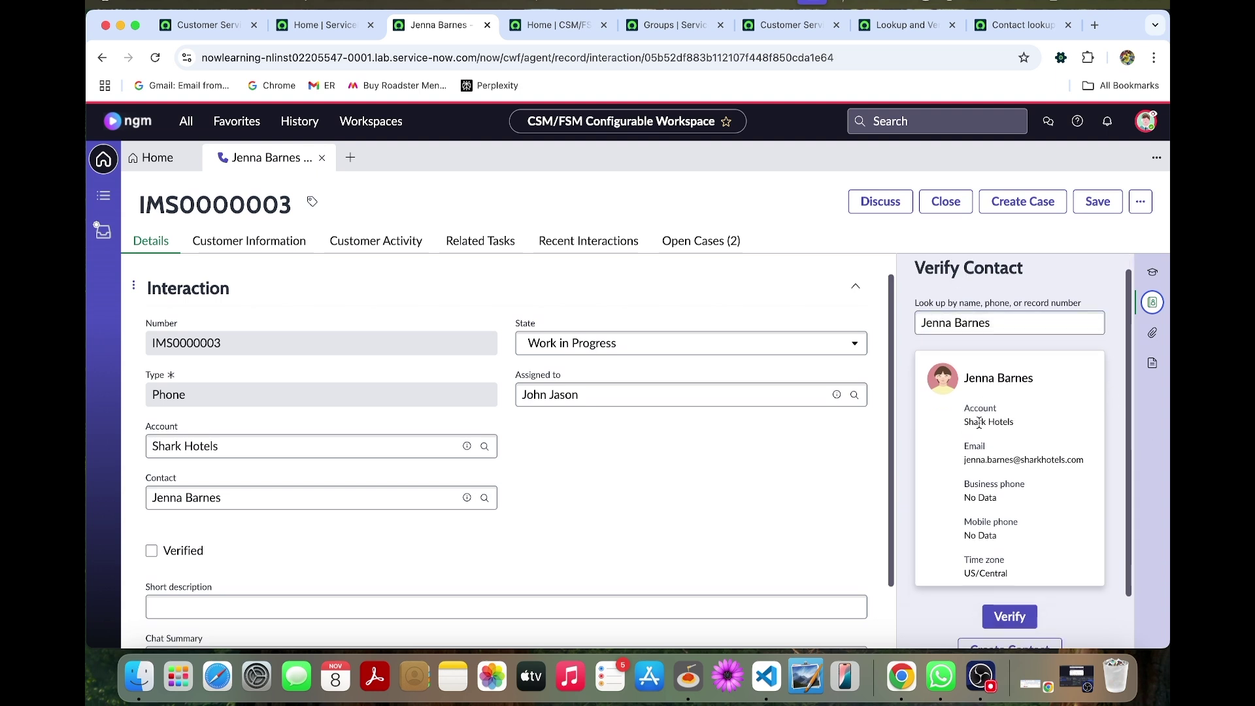
{"action": "scroll", "coordinate": [981, 454], "scroll_direction": "down", "scroll_amount": 1}
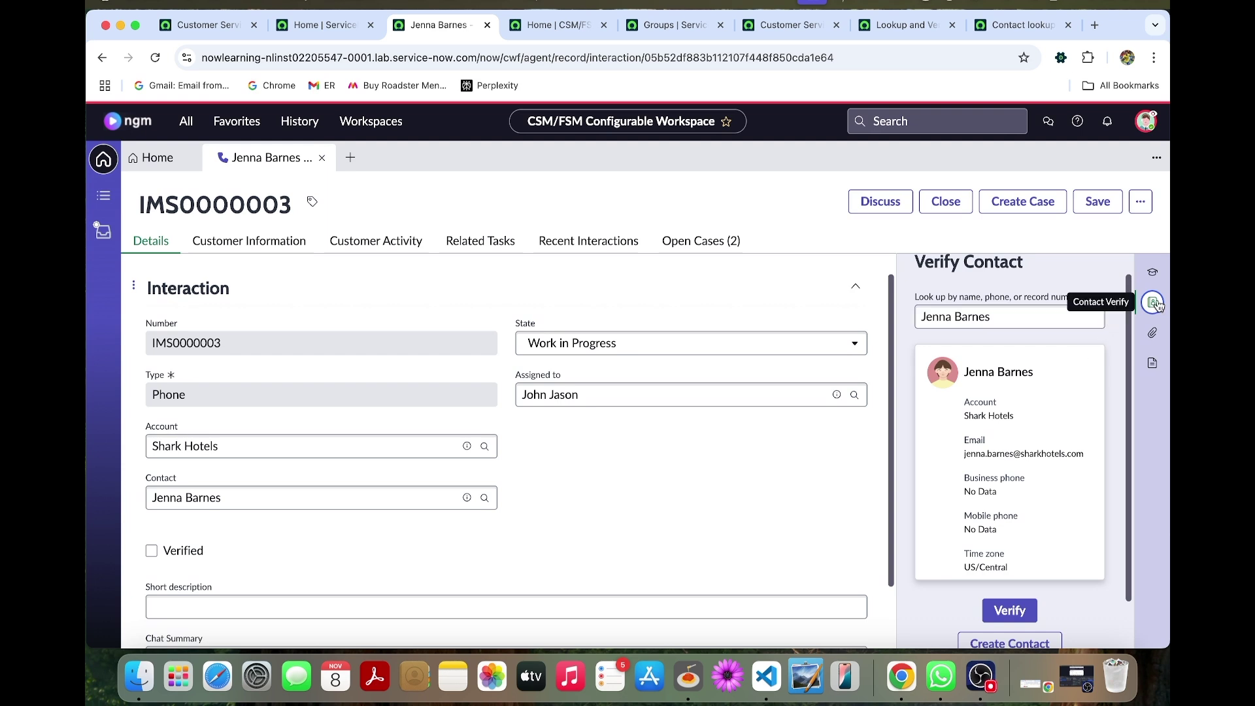
{"action": "scroll", "coordinate": [1066, 466], "scroll_direction": "down", "scroll_amount": 1}
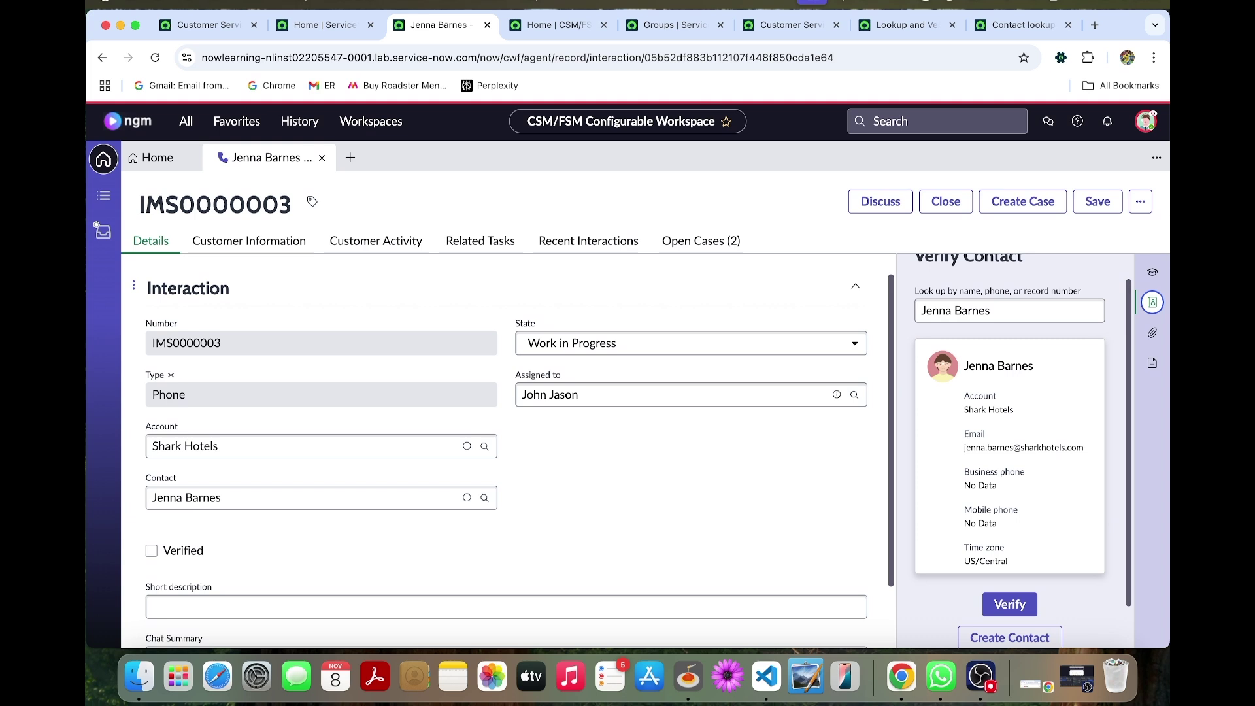
{"action": "scroll", "coordinate": [1019, 395], "scroll_direction": "down", "scroll_amount": 2}
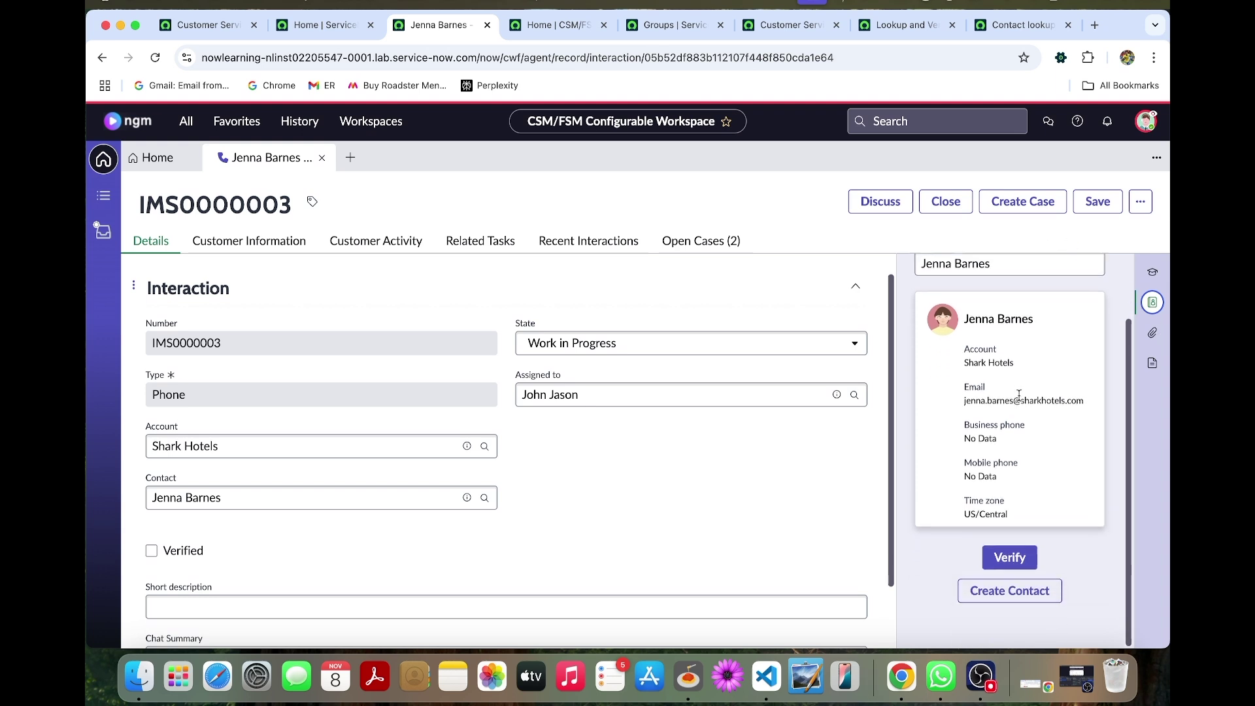
Start a new contact with the caller's name, title Head of Facility Management and language English.
{"action": "left_click", "coordinate": [1030, 596]}
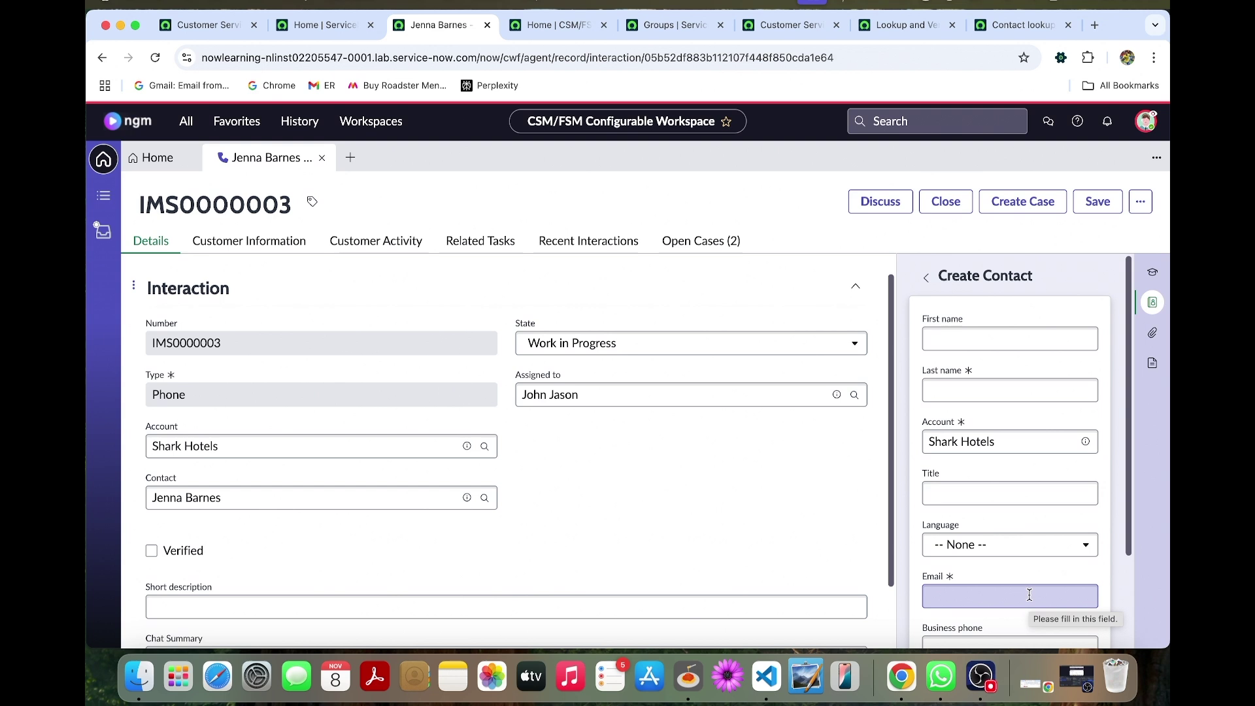
{"action": "left_click", "coordinate": [1047, 345]}
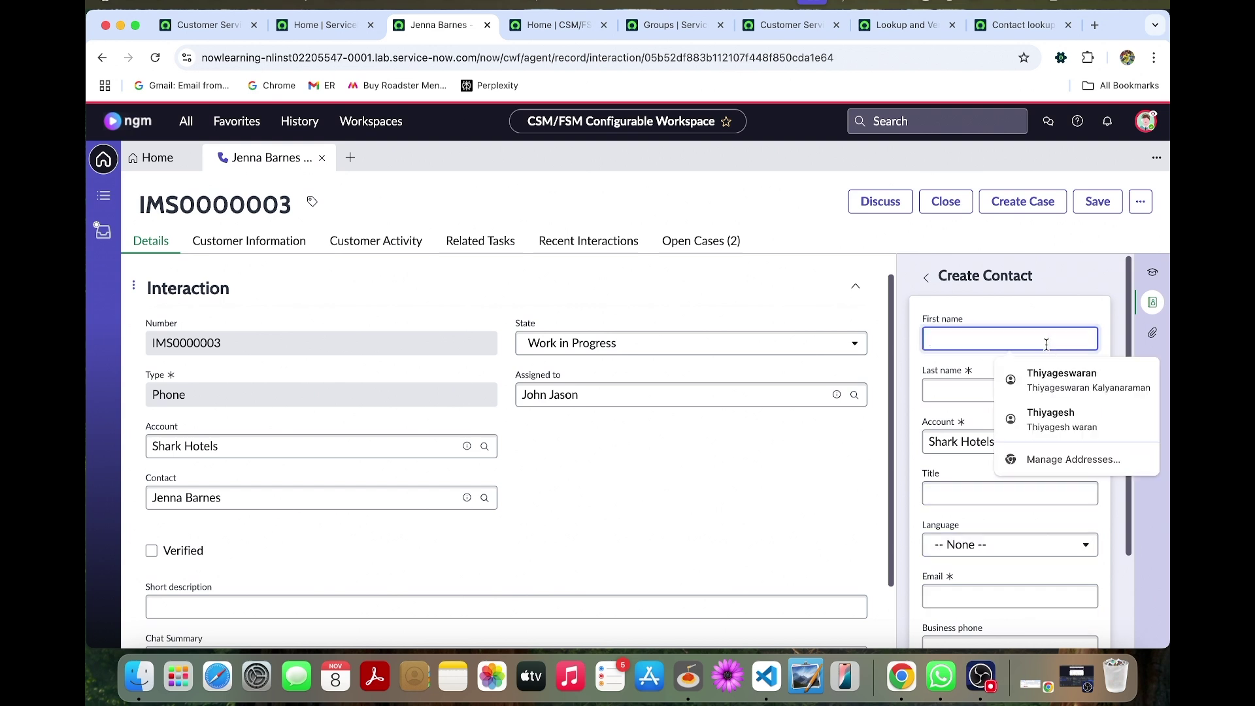
{"action": "type", "text": "Jenna"}
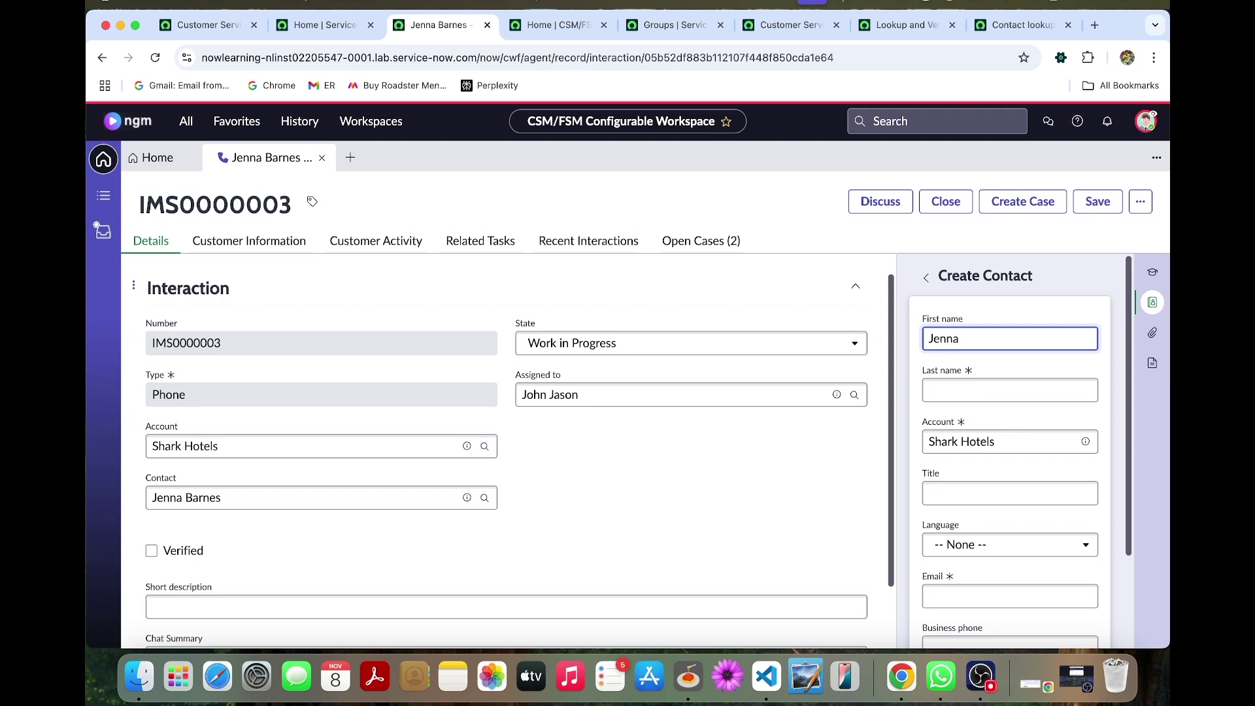
{"action": "key", "text": "Tab"}
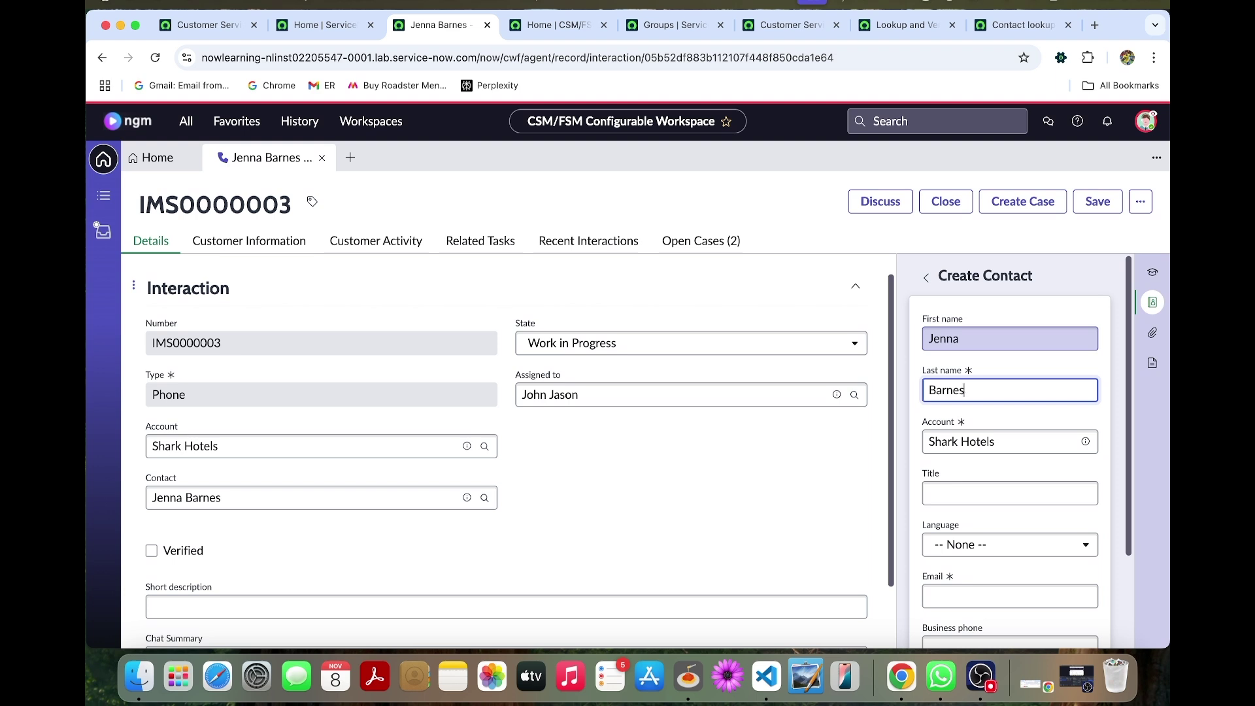
{"action": "key", "text": "Tab"}
{"action": "key", "text": "Tab"}
{"action": "key", "text": "Tab"}
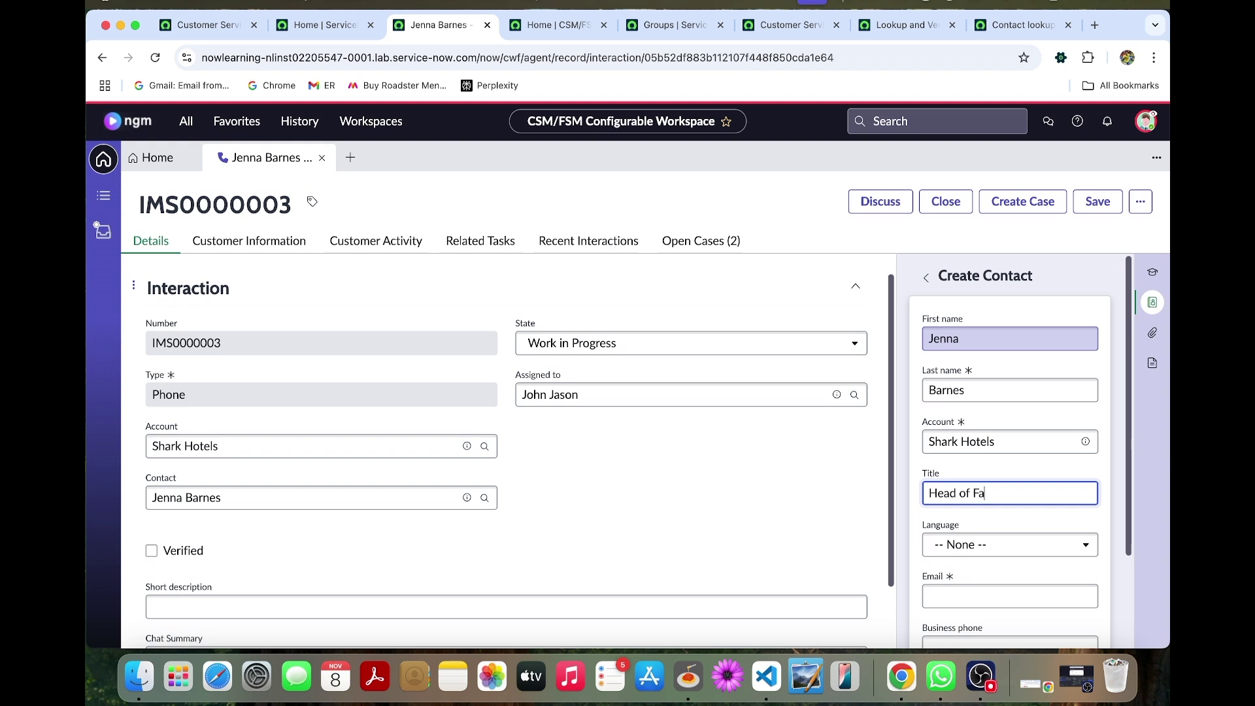
{"action": "type", "text": "Head of Facility Managemet"}
{"action": "scroll", "coordinate": [1010, 419], "scroll_direction": "down", "scroll_amount": 2}
{"action": "left_click", "coordinate": [1010, 427]}
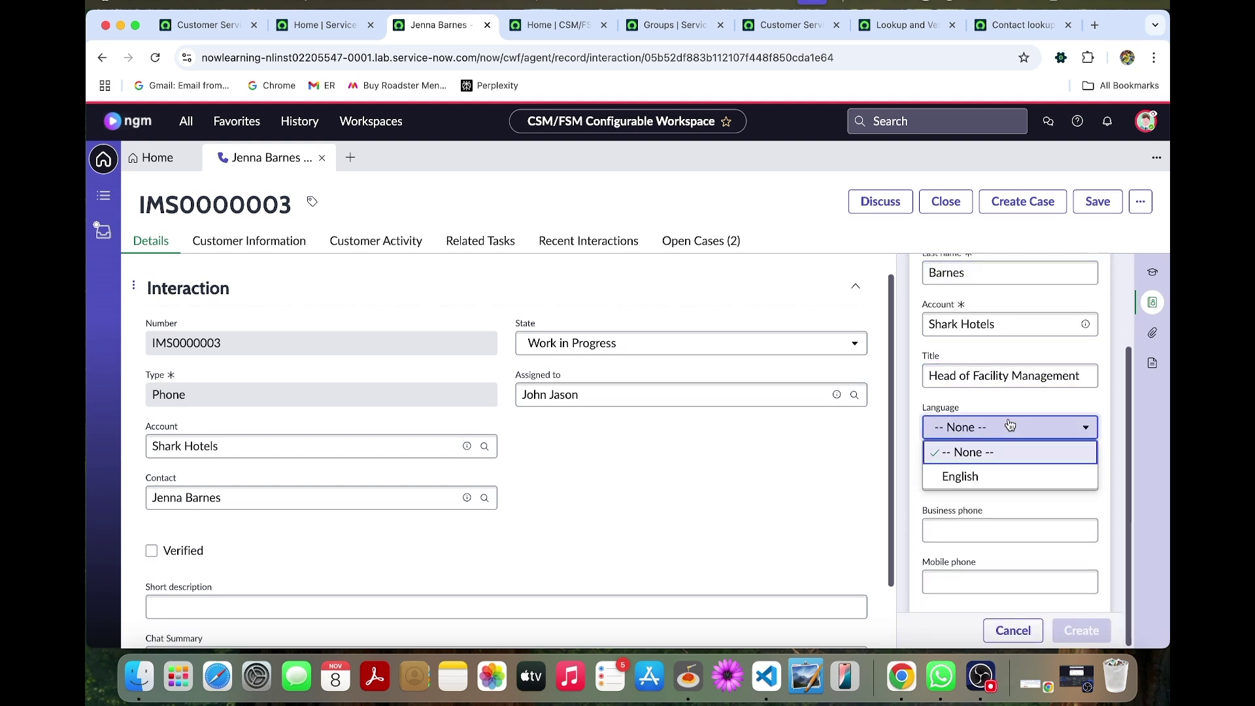
{"action": "left_click", "coordinate": [997, 476]}
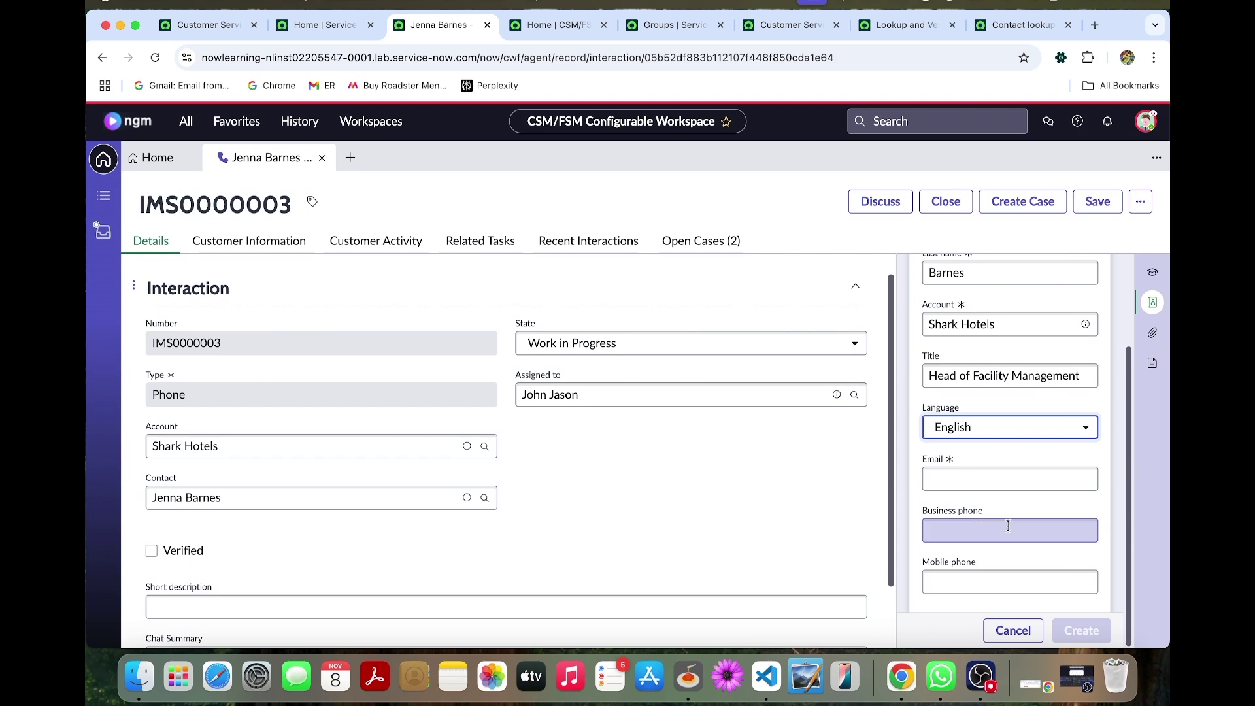
{"action": "left_click", "coordinate": [968, 475]}
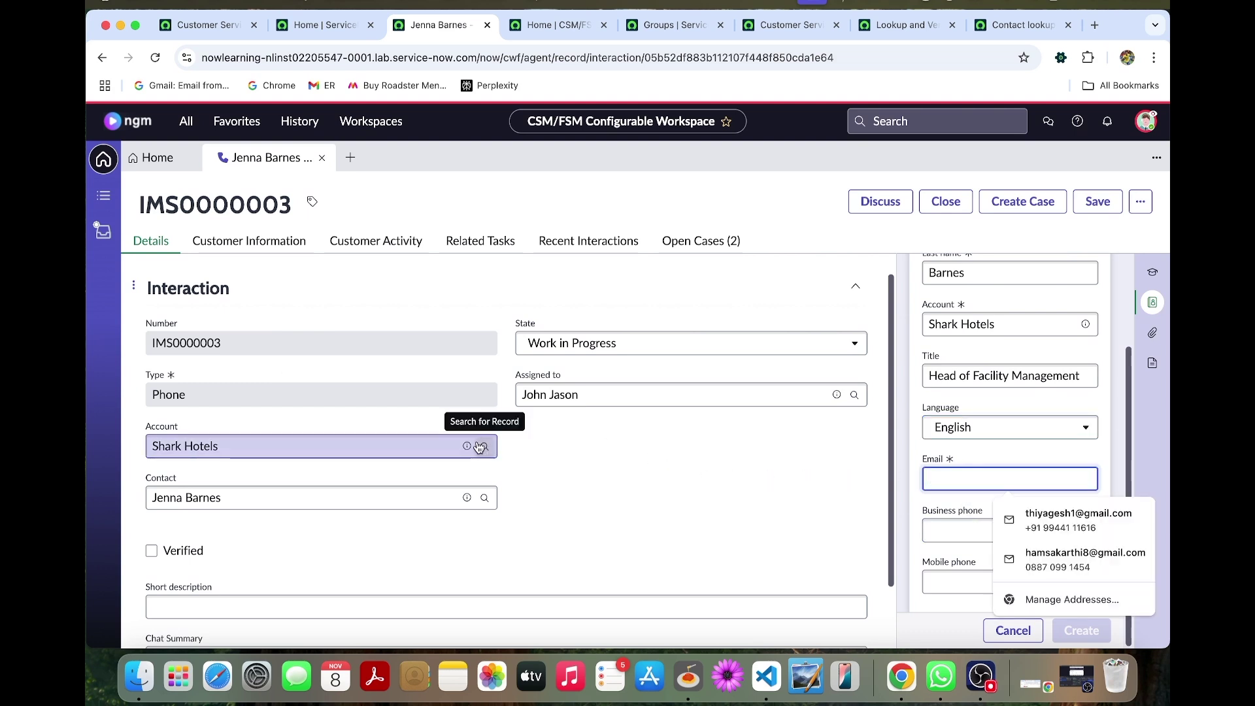
Check the linked contact's record, return to the interaction, and select the contact name.
{"action": "left_click", "coordinate": [466, 498]}
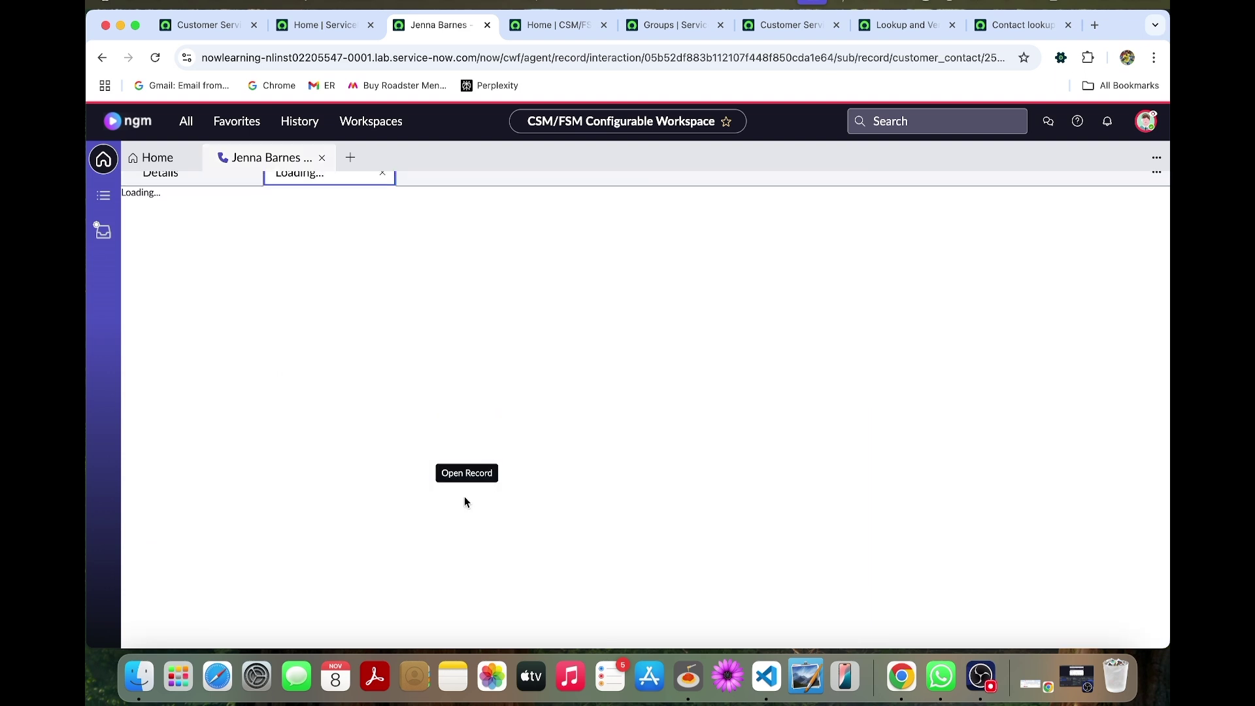
{"action": "left_click", "coordinate": [216, 191]}
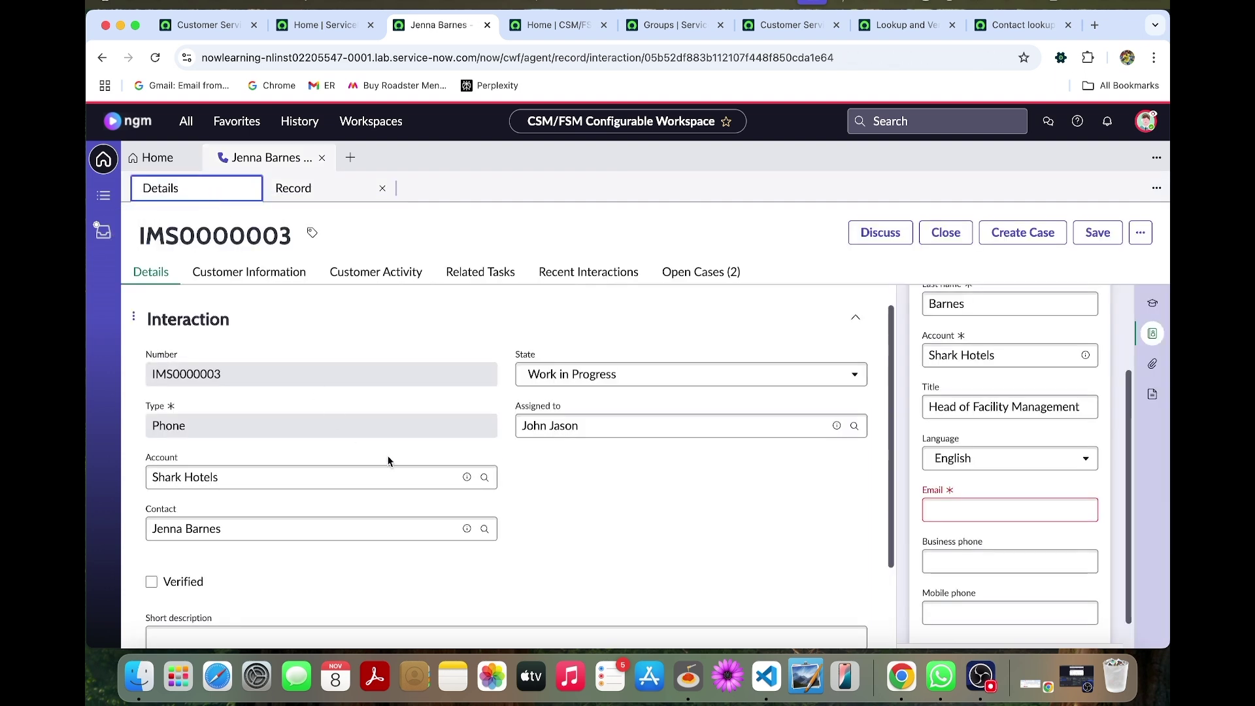
{"action": "left_click", "coordinate": [934, 511]}
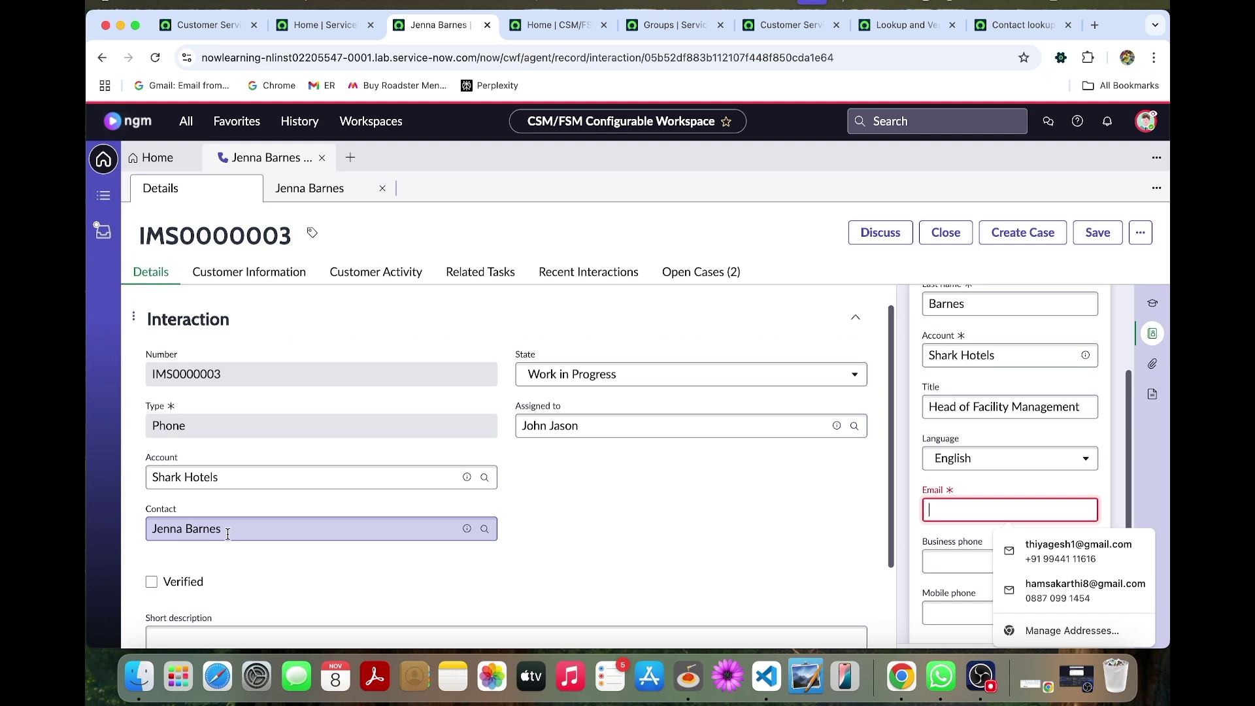
{"action": "left_click_drag", "start_coordinate": [228, 535], "coordinate": [135, 535]}
Open the Users list via sys_user.LIST and filter User ID by the caller's first name.
{"action": "left_click", "coordinate": [186, 121]}
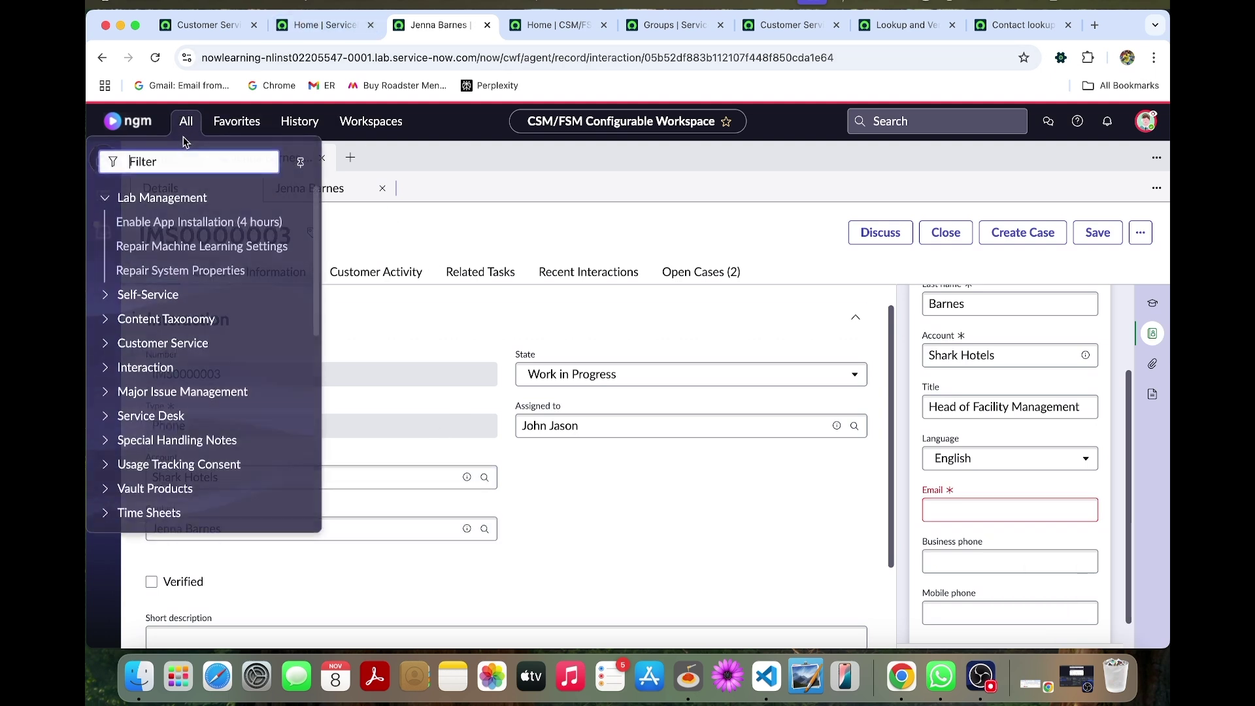
{"action": "type", "text": "sys"}
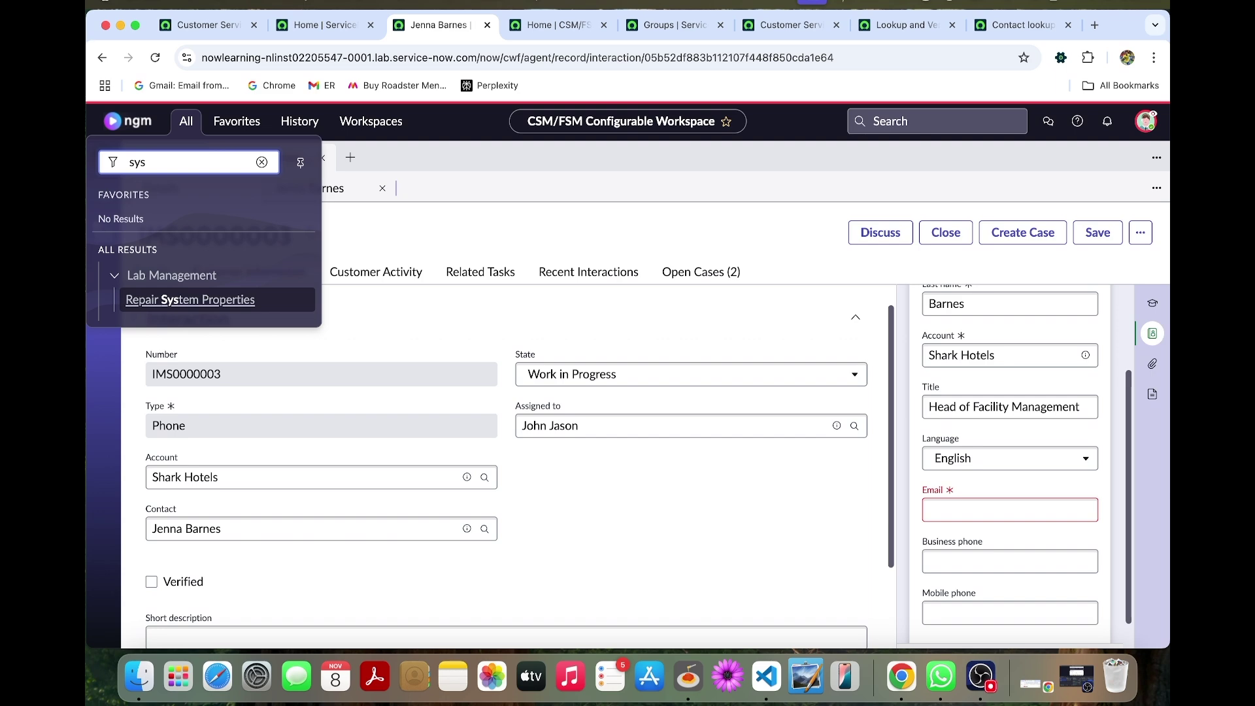
{"action": "type", "text": "_user.LIS"}
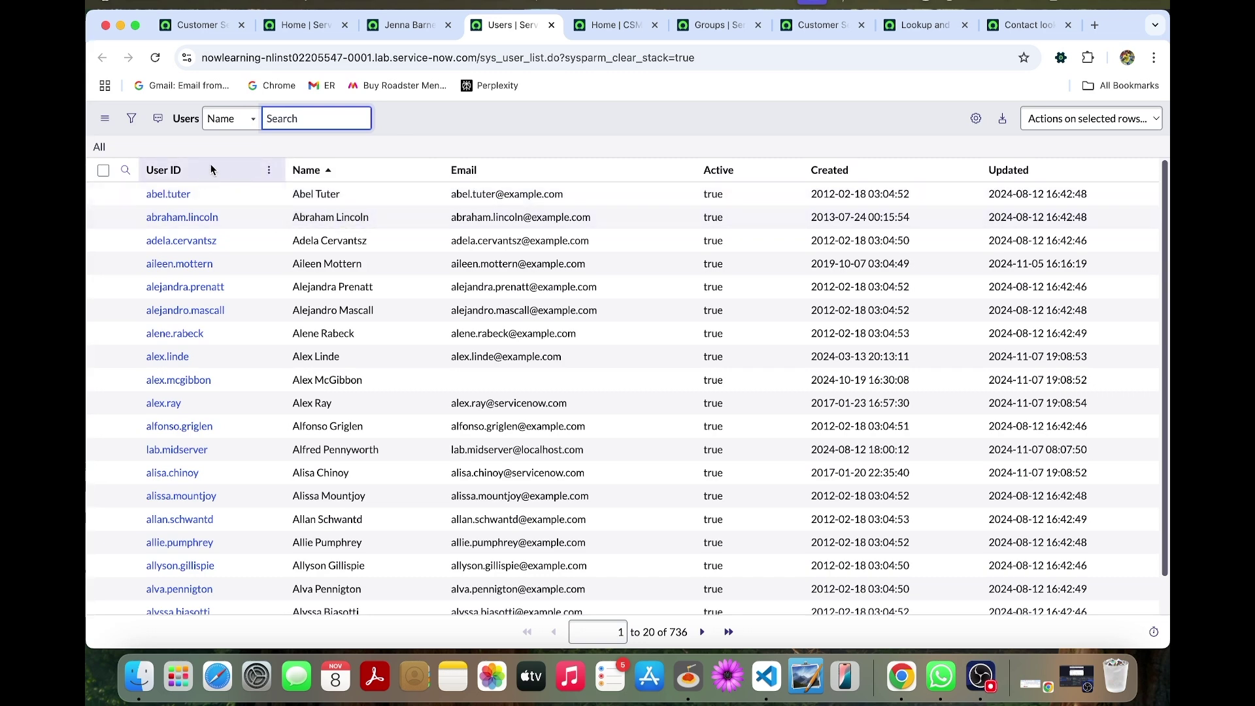
{"action": "left_click", "coordinate": [127, 171]}
{"action": "left_click", "coordinate": [209, 193]}
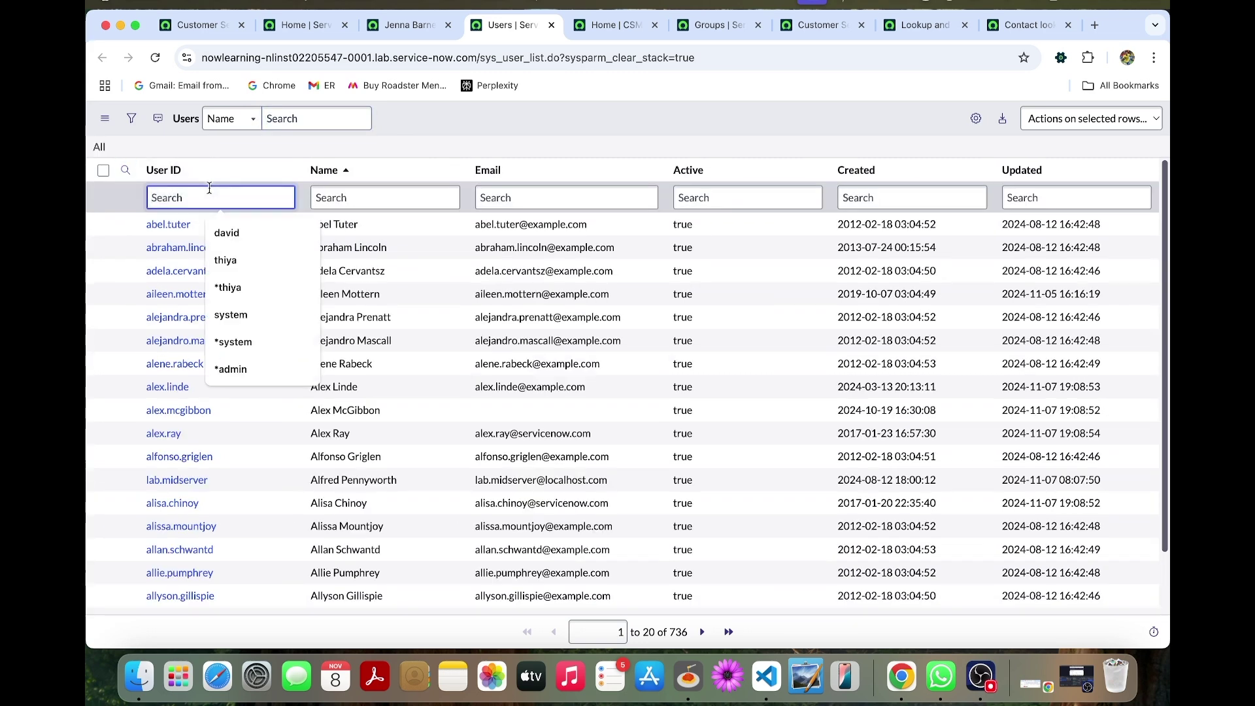
{"action": "type", "text": "jenna"}
{"action": "key", "text": "Return"}
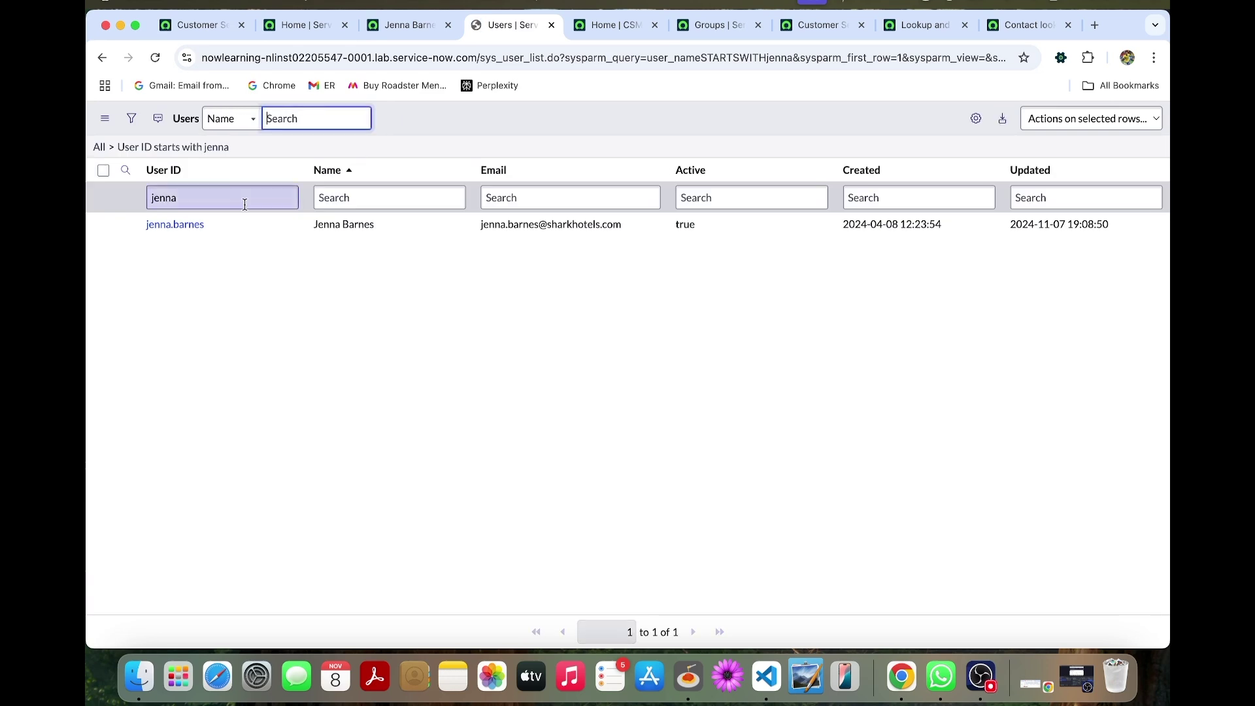
Select the user's full email address and return to the interaction tab.
{"action": "left_click_drag", "start_coordinate": [624, 225], "coordinate": [484, 233]}
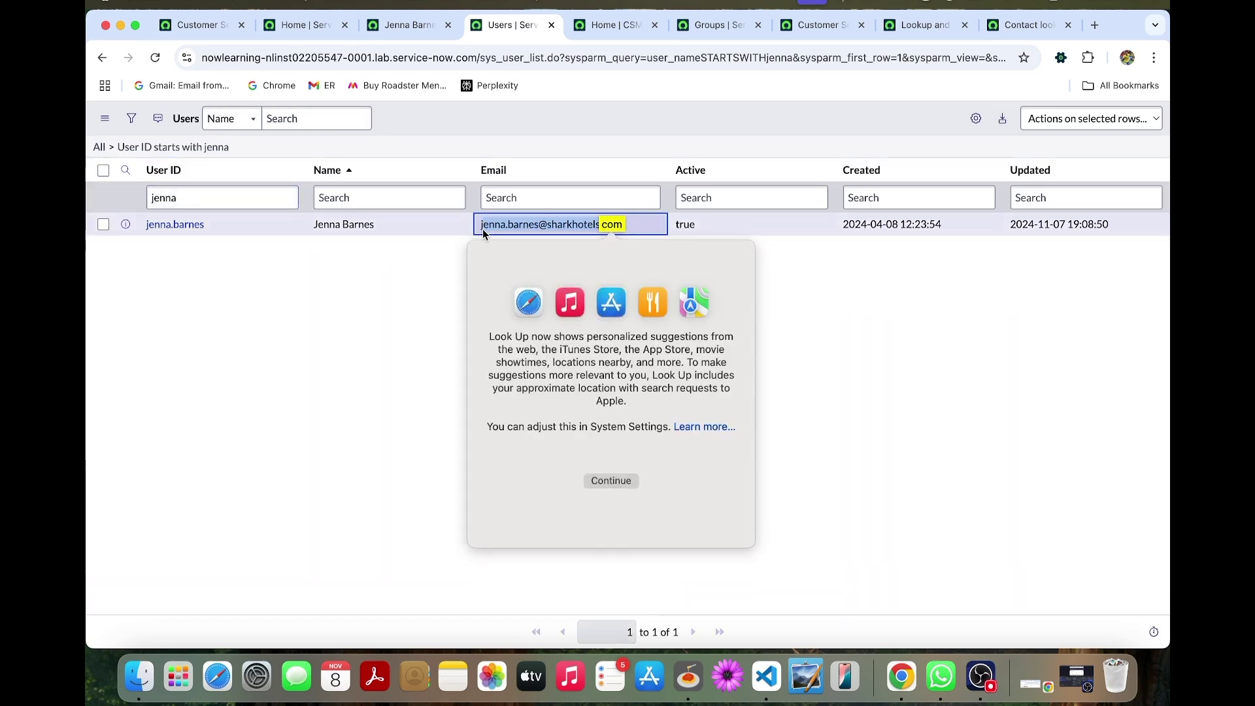
{"action": "left_click", "coordinate": [446, 359]}
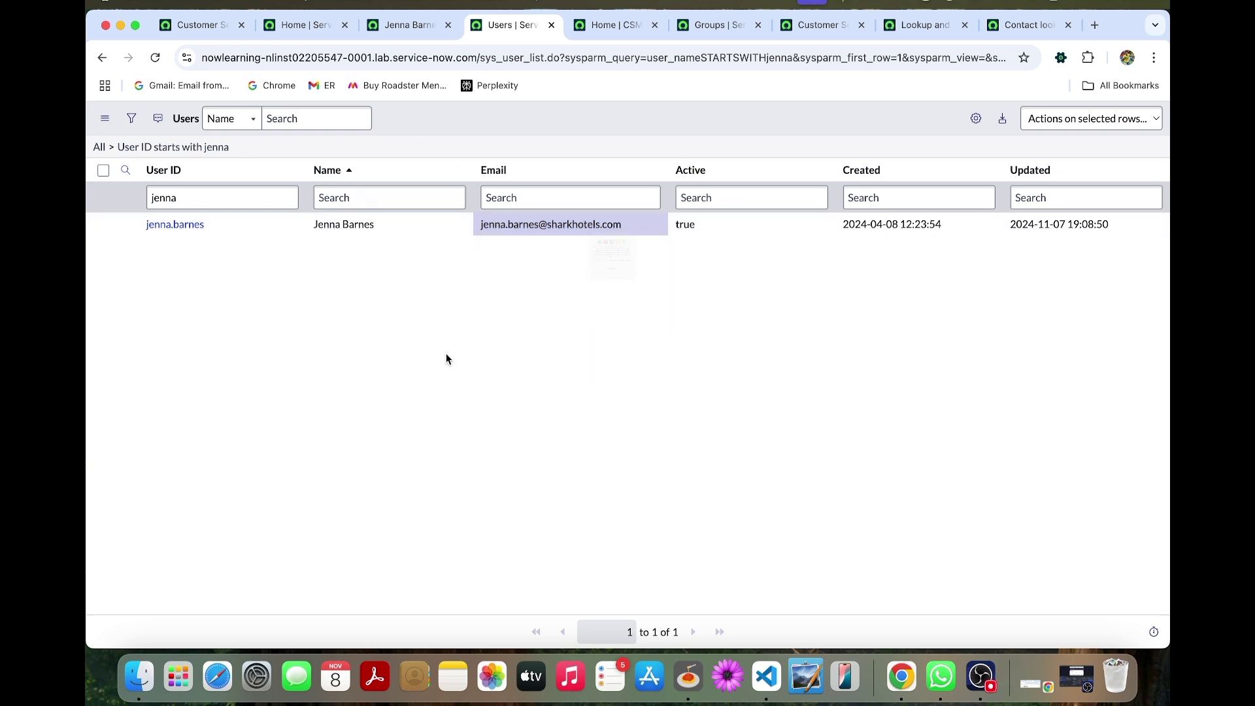
{"action": "left_click", "coordinate": [627, 227]}
{"action": "left_click_drag", "start_coordinate": [626, 226], "coordinate": [478, 228]}
{"action": "key", "text": "super+c"}
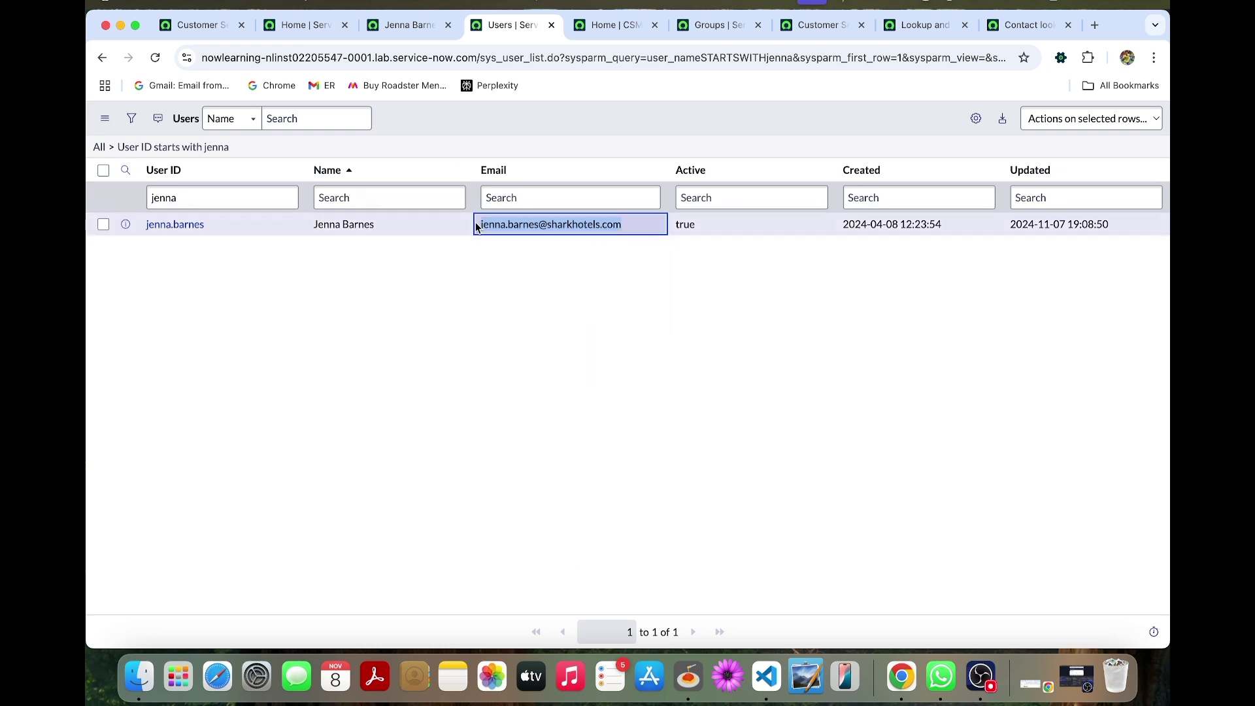
{"action": "left_click", "coordinate": [402, 25]}
Paste the email, autofill business and mobile phones, create the contact, and dismiss the alerts.
{"action": "left_click", "coordinate": [994, 511]}
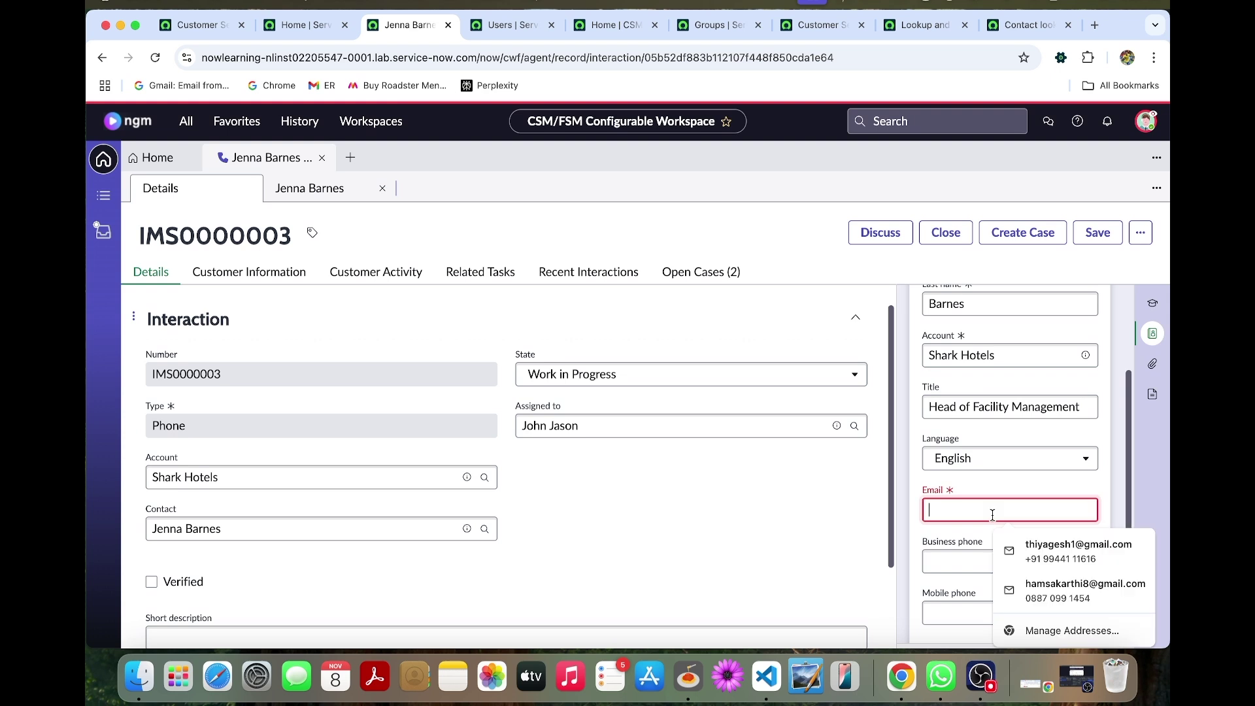
{"action": "key", "text": "super+v"}
{"action": "scroll", "coordinate": [984, 561], "scroll_direction": "down", "scroll_amount": 1}
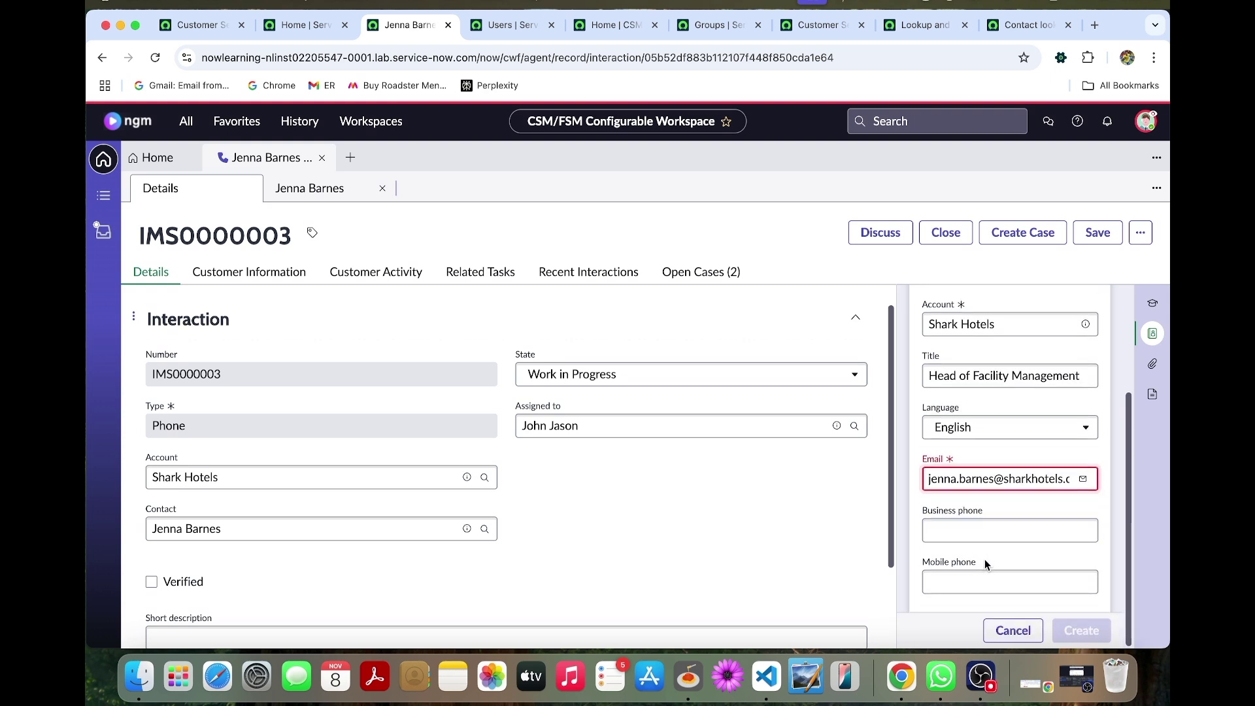
{"action": "left_click", "coordinate": [992, 543]}
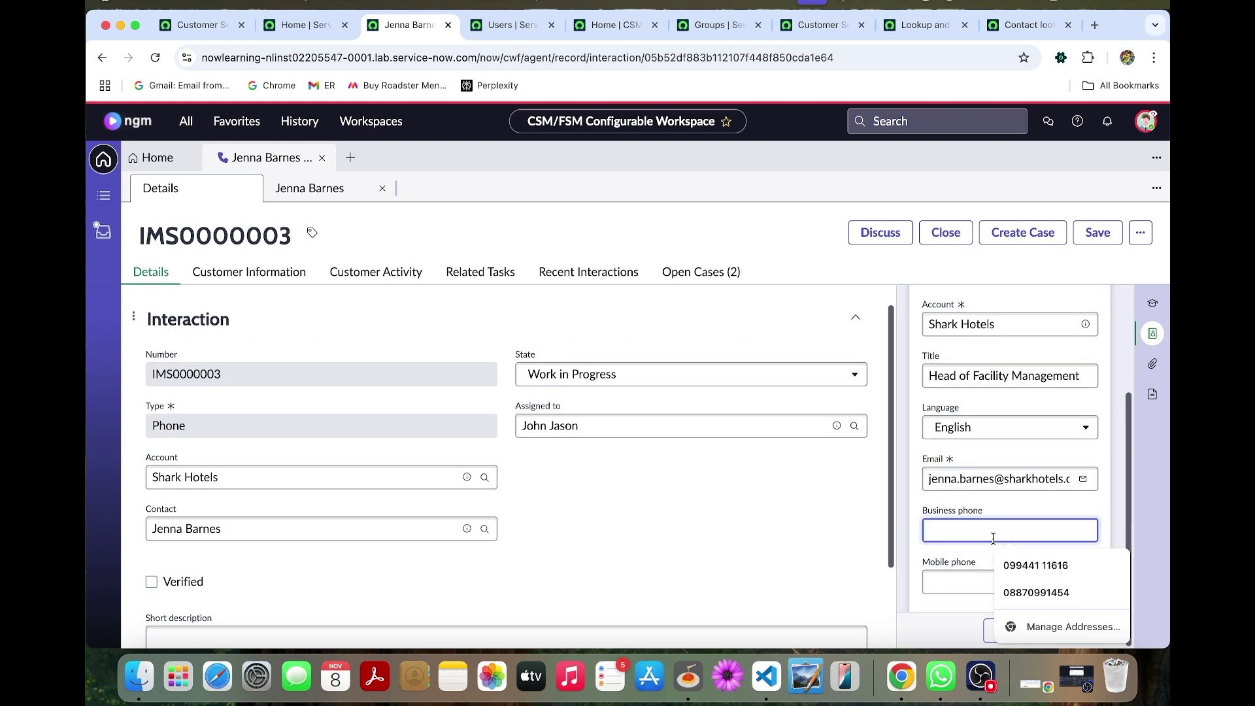
{"action": "left_click", "coordinate": [1036, 565]}
{"action": "left_click", "coordinate": [960, 582]}
{"action": "left_click", "coordinate": [1035, 513]}
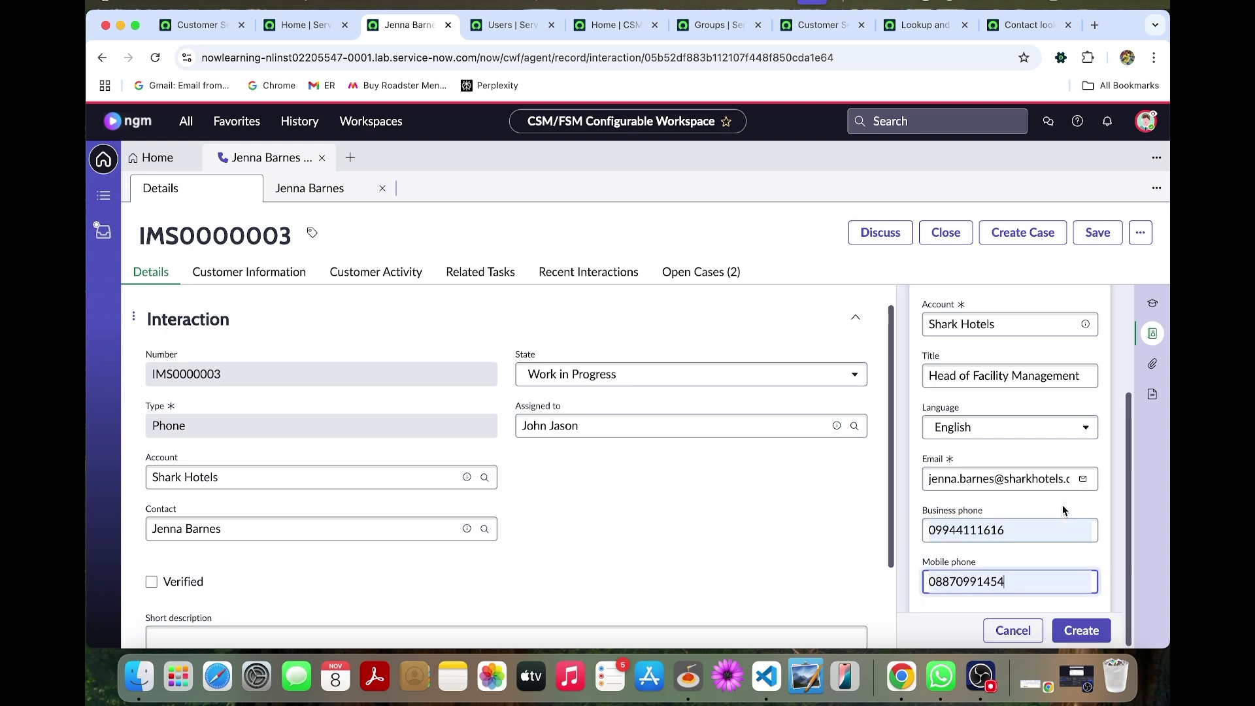
{"action": "left_click", "coordinate": [1084, 629]}
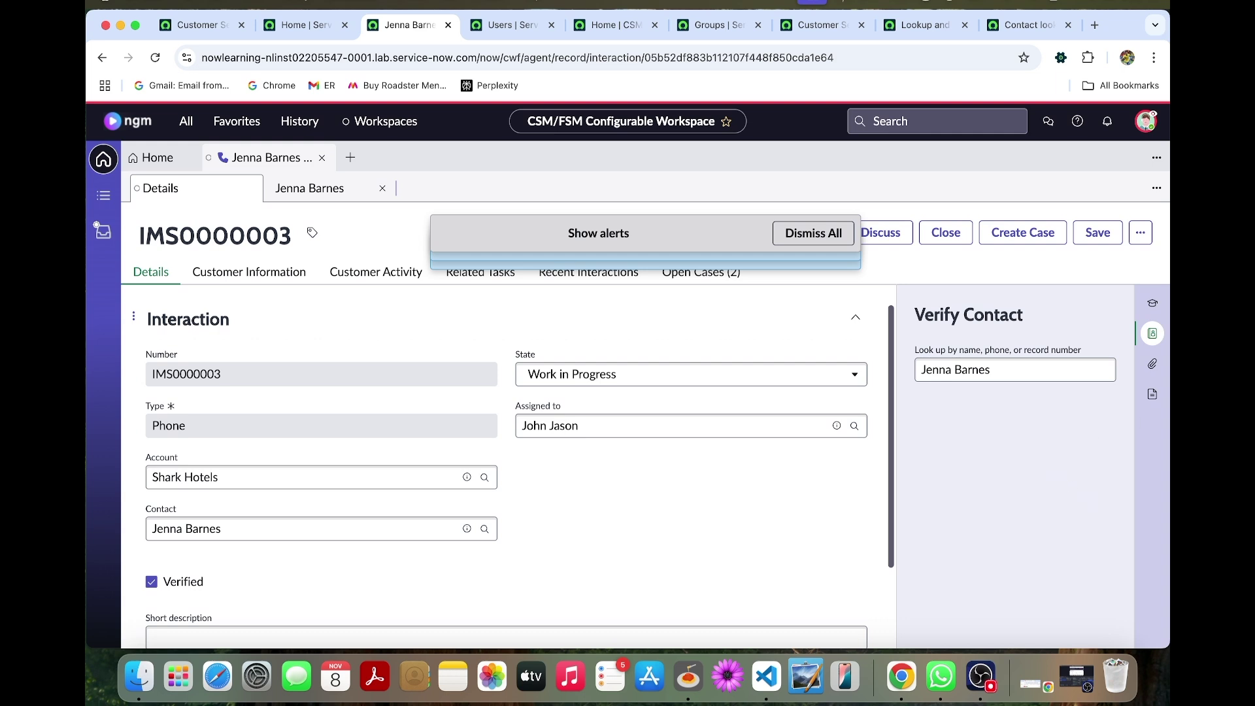
{"action": "left_click", "coordinate": [823, 242]}
{"action": "scroll", "coordinate": [694, 468], "scroll_direction": "down", "scroll_amount": 3}
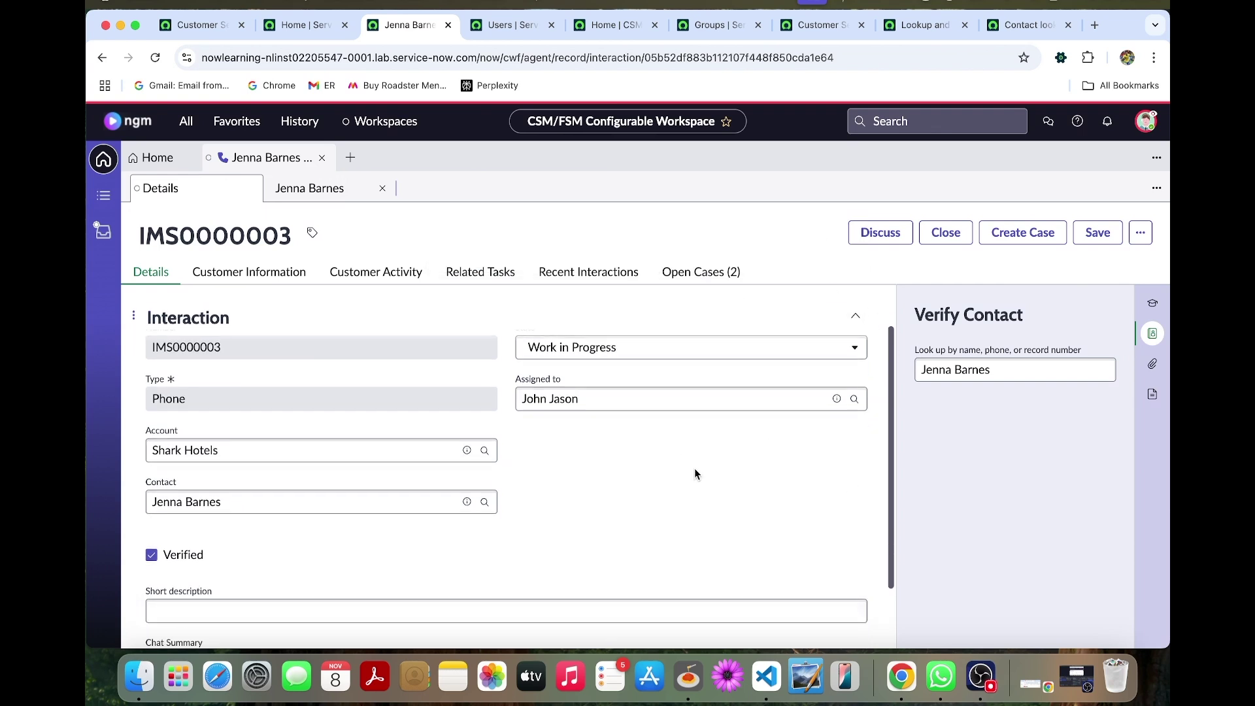